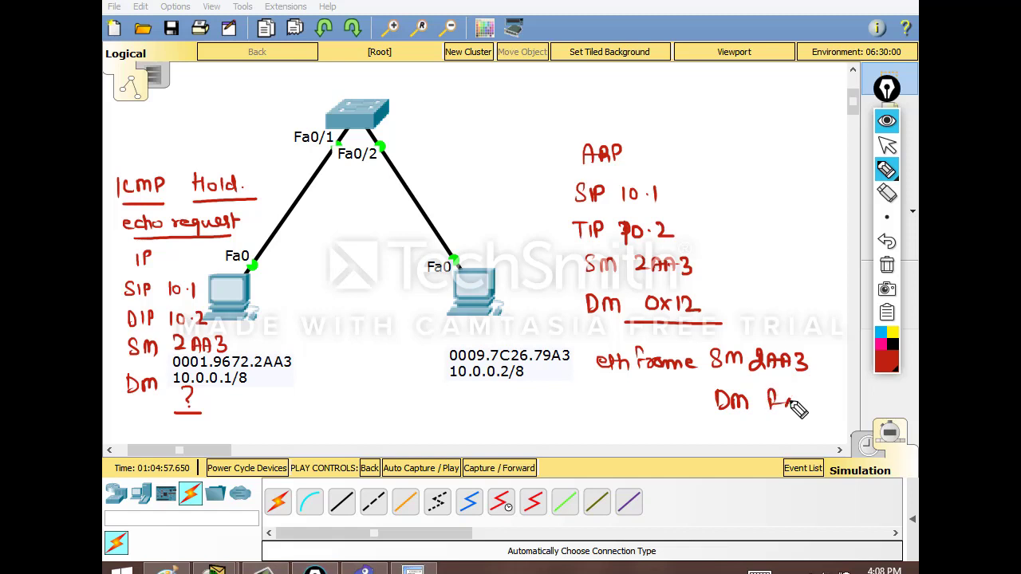
# - Underline the frame's destination MAC note, clear all handwritten annotations from the screen and switch back to the normal pointer
pyautogui.moveTo(750, 426); pyautogui.dragTo(845, 425)
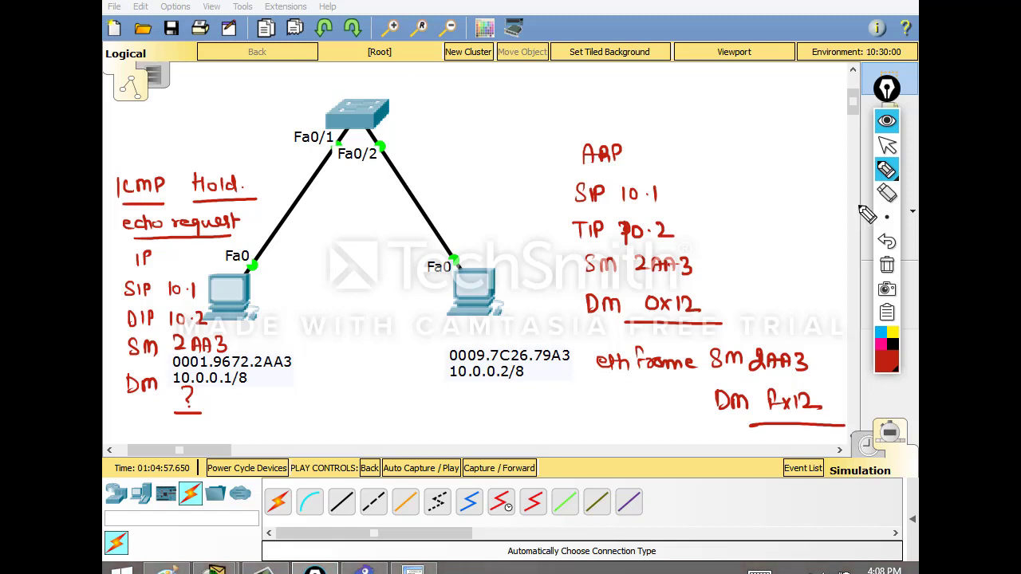
pyautogui.click(890, 266)
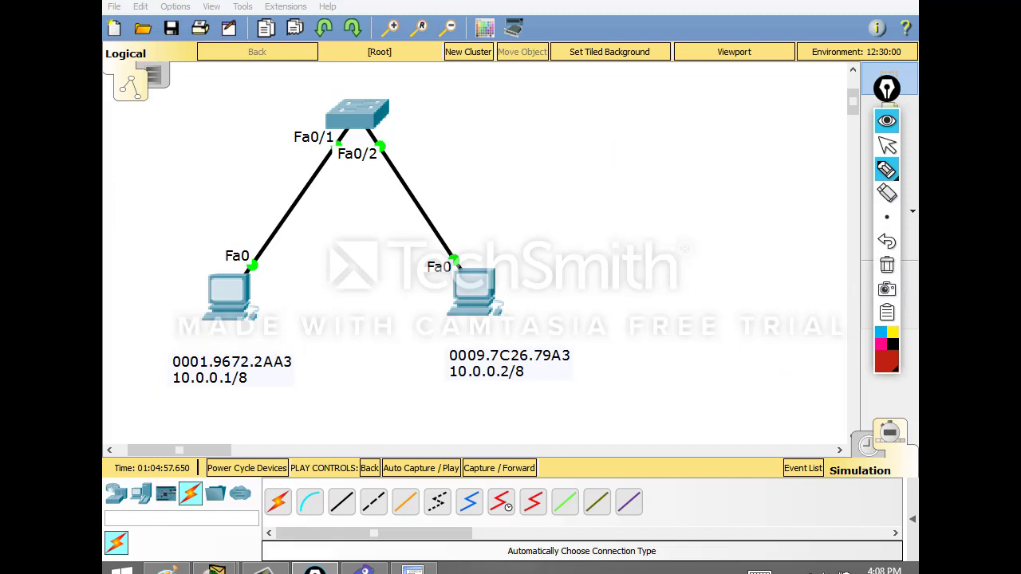
pyautogui.click(887, 144)
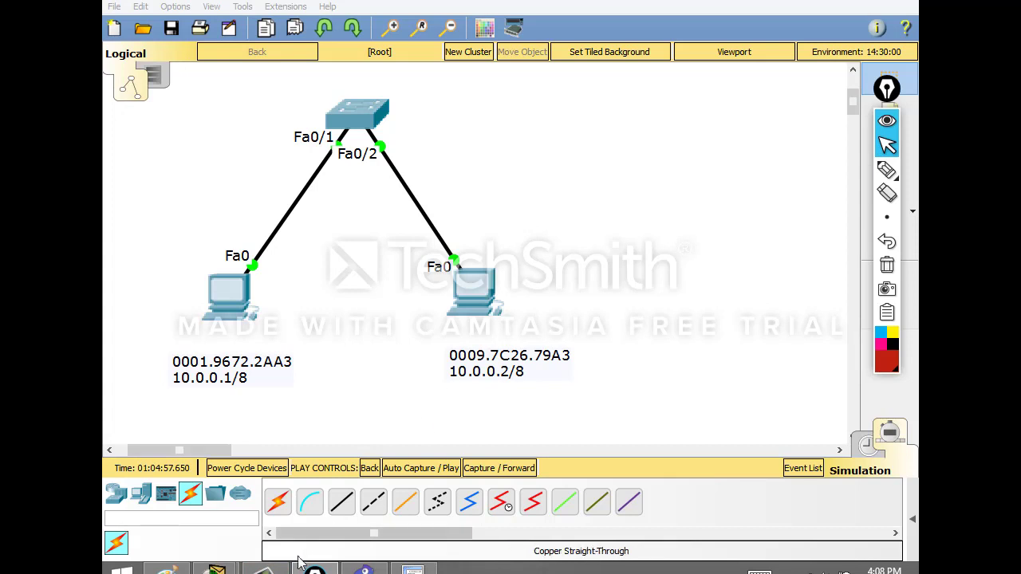
# - Display PC0's ARP table from its command prompt by running arp -a in place of the unsent ping command
pyautogui.moveTo(263, 568)
pyautogui.click(383, 478)
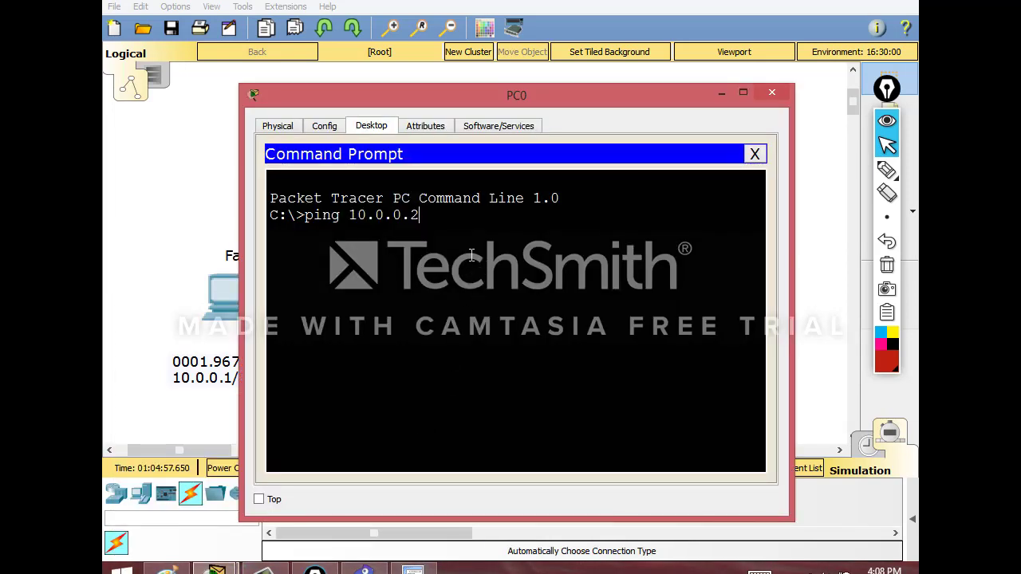
pyautogui.press('BackSpace')
pyautogui.press('BackSpace')
pyautogui.press('BackSpace')
pyautogui.press('BackSpace')
pyautogui.press('BackSpace')
pyautogui.press('BackSpace')
pyautogui.press('BackSpace')
pyautogui.press('BackSpace')
pyautogui.press('BackSpace')
pyautogui.press('BackSpace')
pyautogui.press('BackSpace')
pyautogui.press('BackSpace')
pyautogui.write('arp -a')
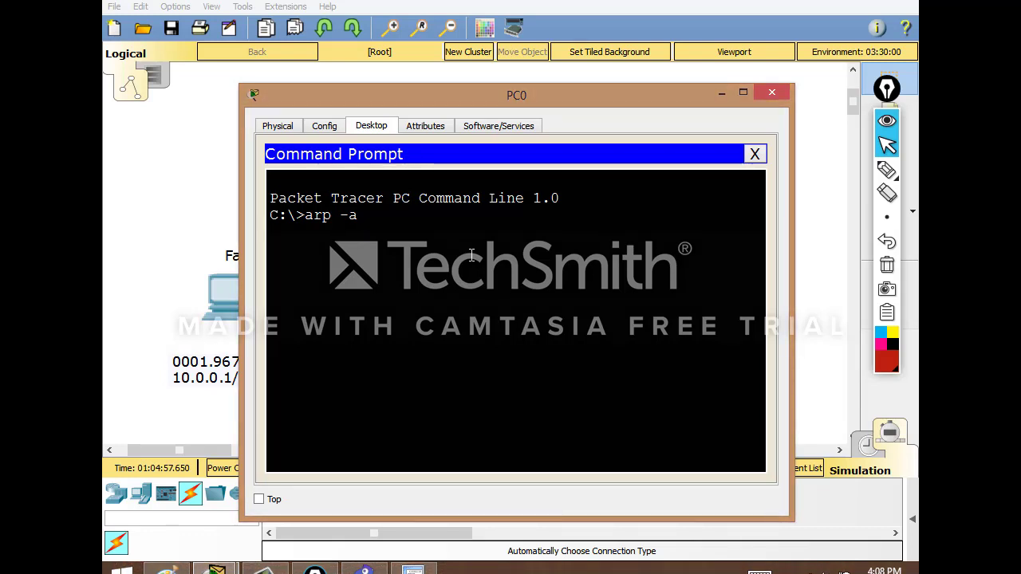
pyautogui.press('Return')
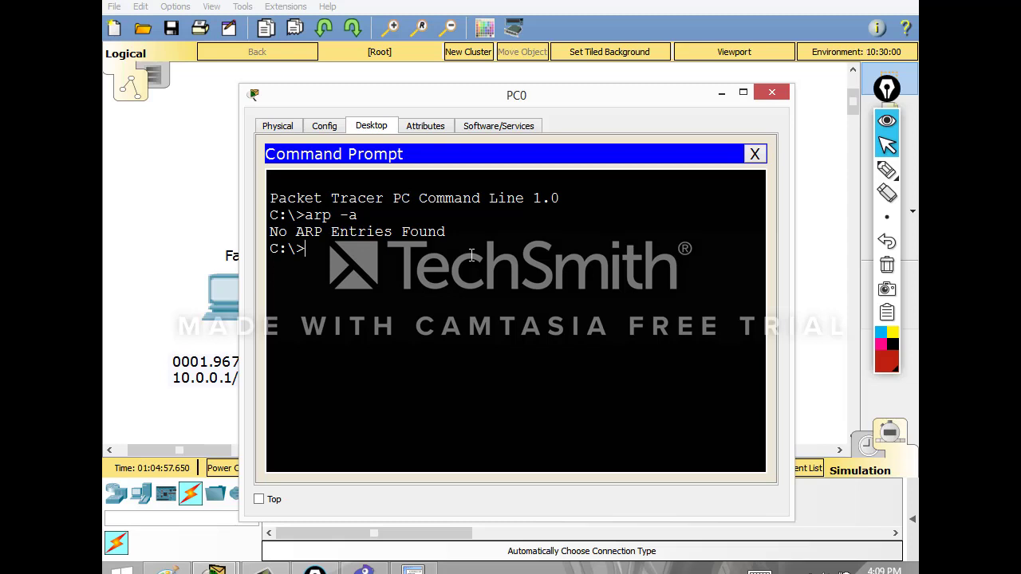
# - Ping 10.0.0.2 from PC0's reopened command prompt and minimize the PC0 window
pyautogui.click(754, 154)
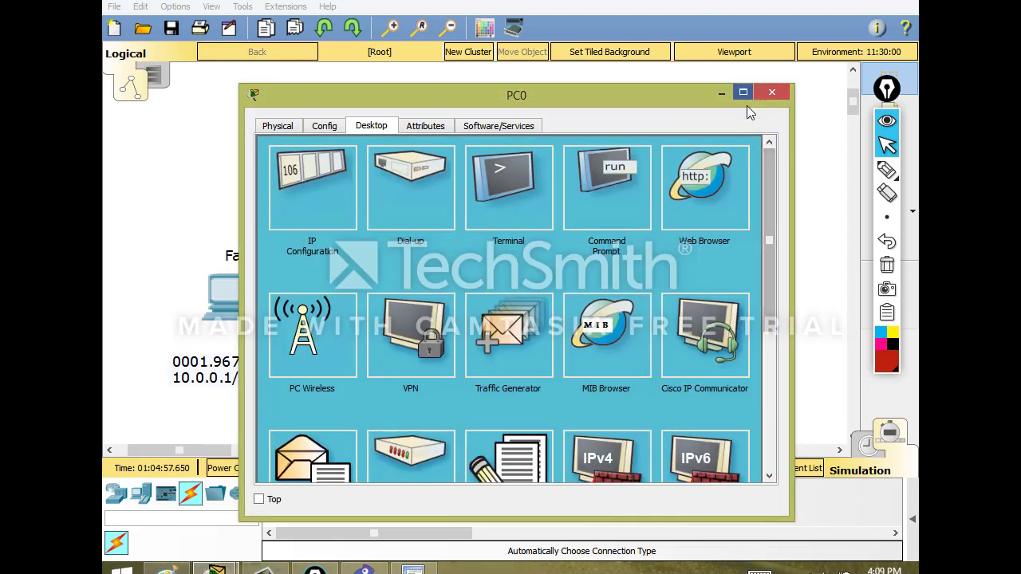
pyautogui.click(620, 201)
pyautogui.write('ping 10.0.0.2')
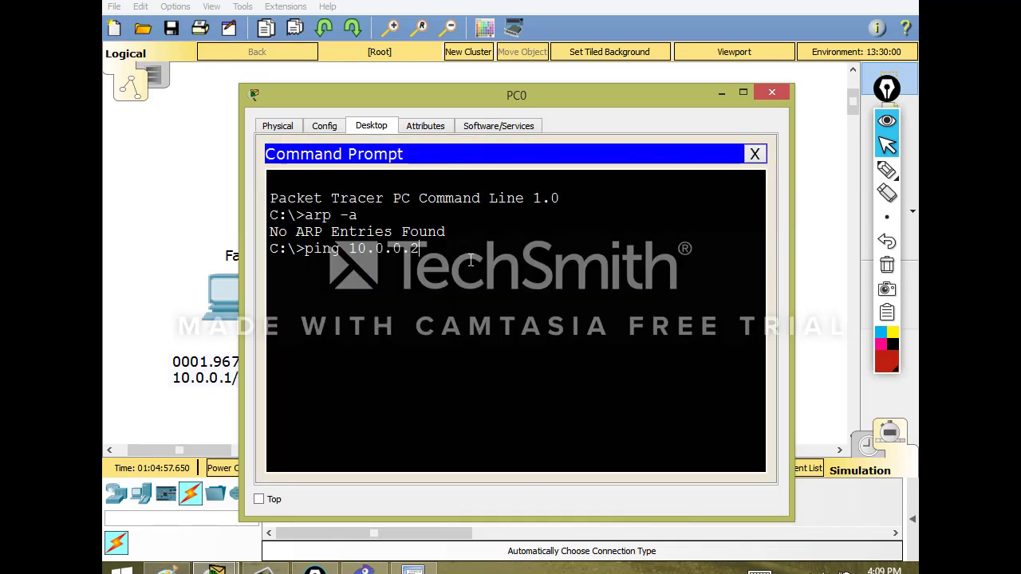
pyautogui.press('Return')
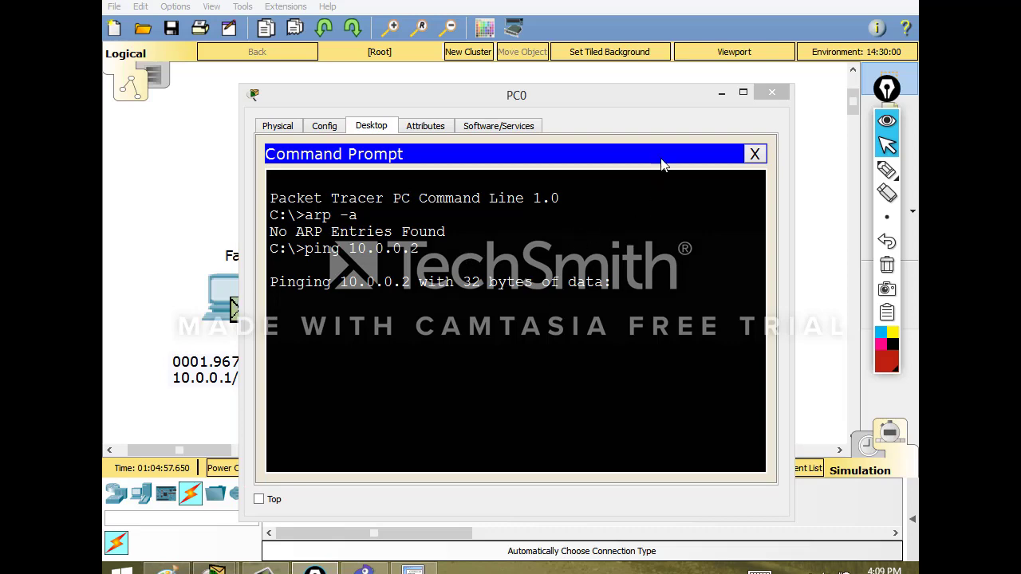
pyautogui.click(721, 93)
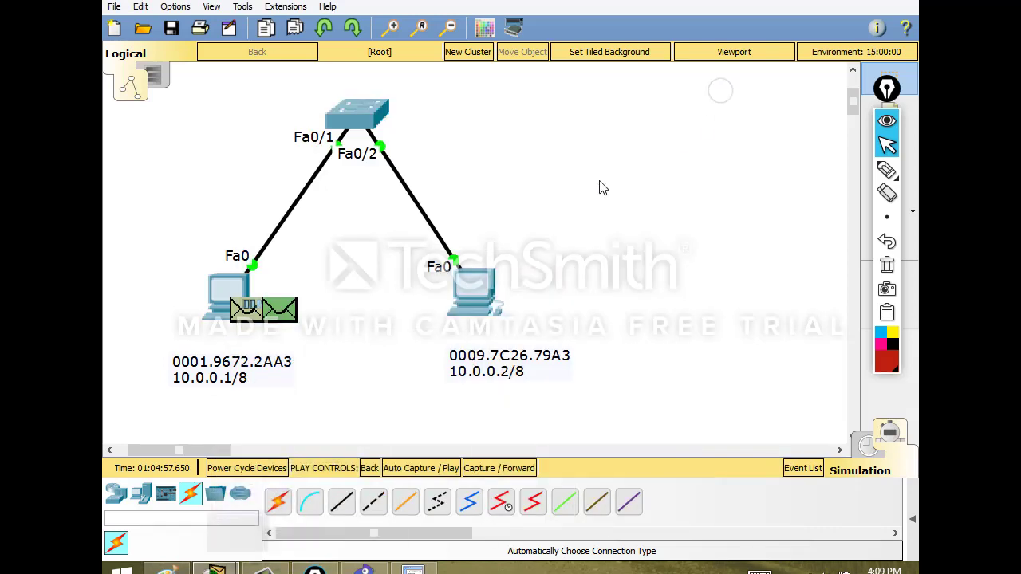
# - Examine the ICMP echo request PDU at PC0, reading its OSI model explanations and its outbound PDU details
pyautogui.click(252, 313)
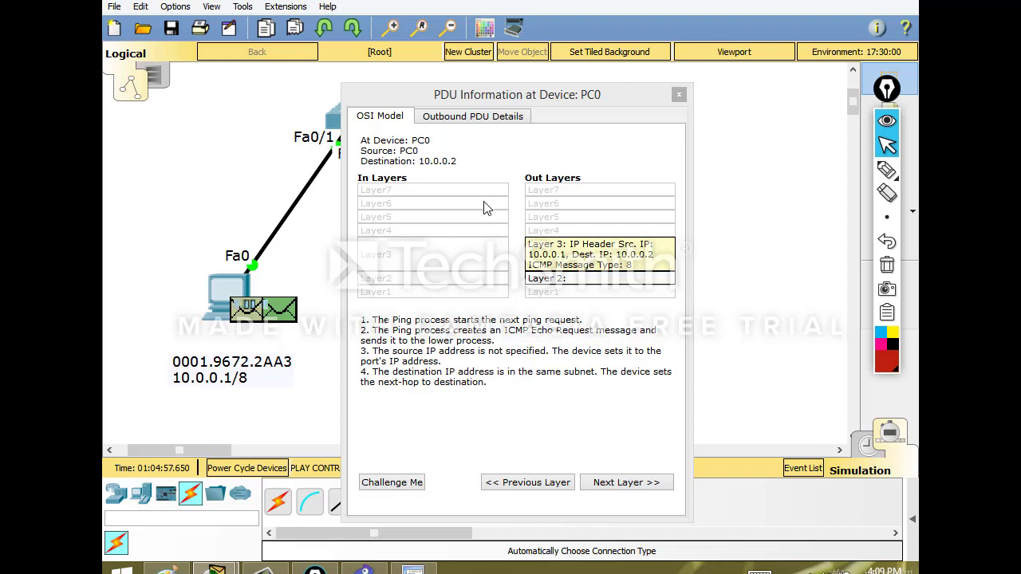
pyautogui.moveTo(504, 330); pyautogui.dragTo(598, 339)
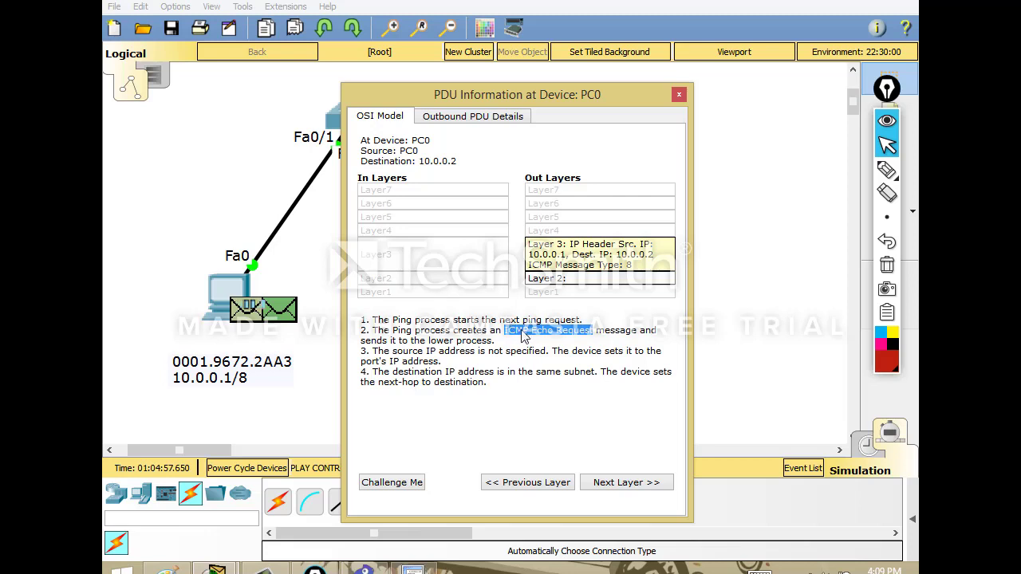
pyautogui.click(527, 353)
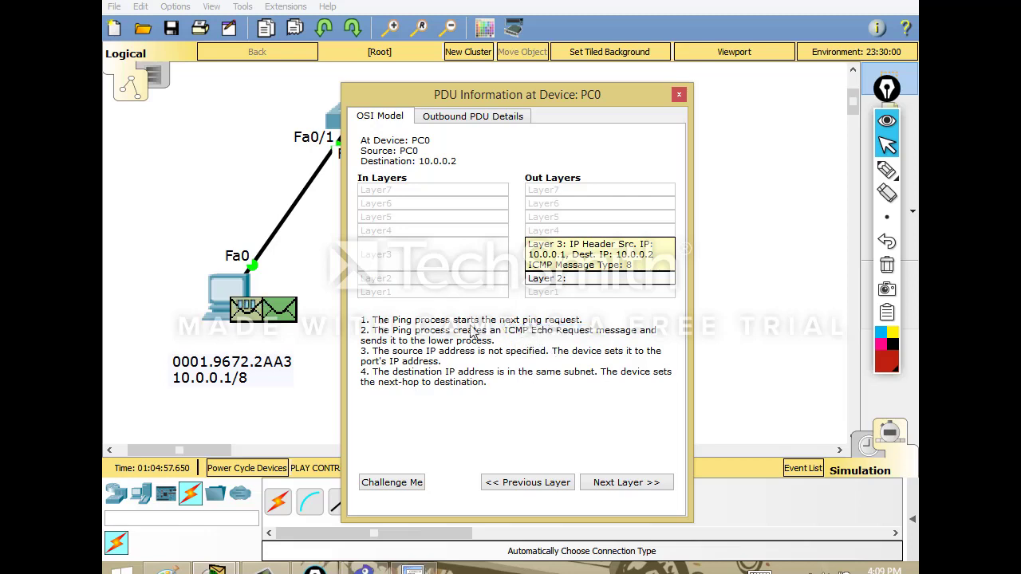
pyautogui.moveTo(462, 322); pyautogui.dragTo(583, 322)
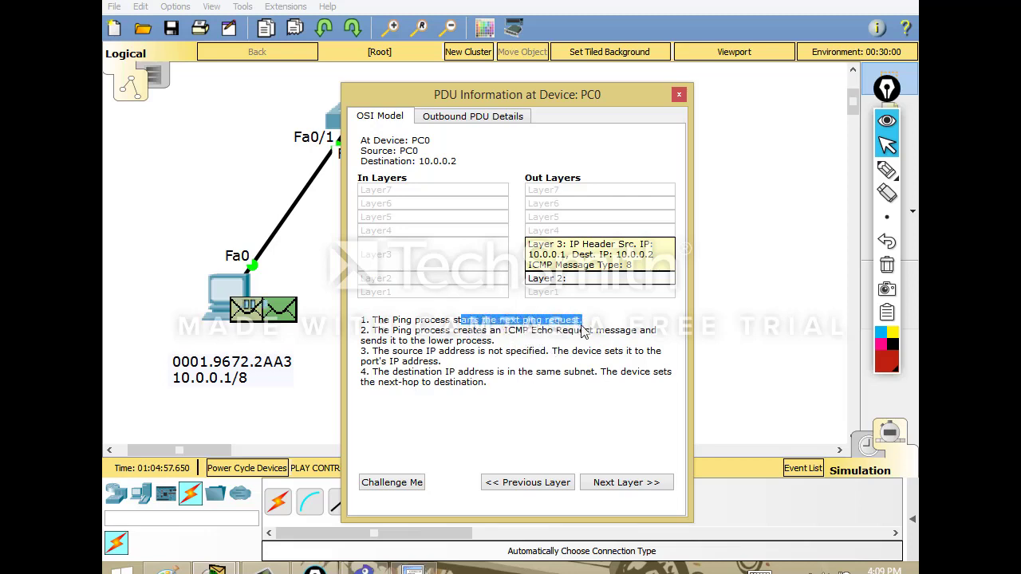
pyautogui.moveTo(453, 341); pyautogui.dragTo(642, 341)
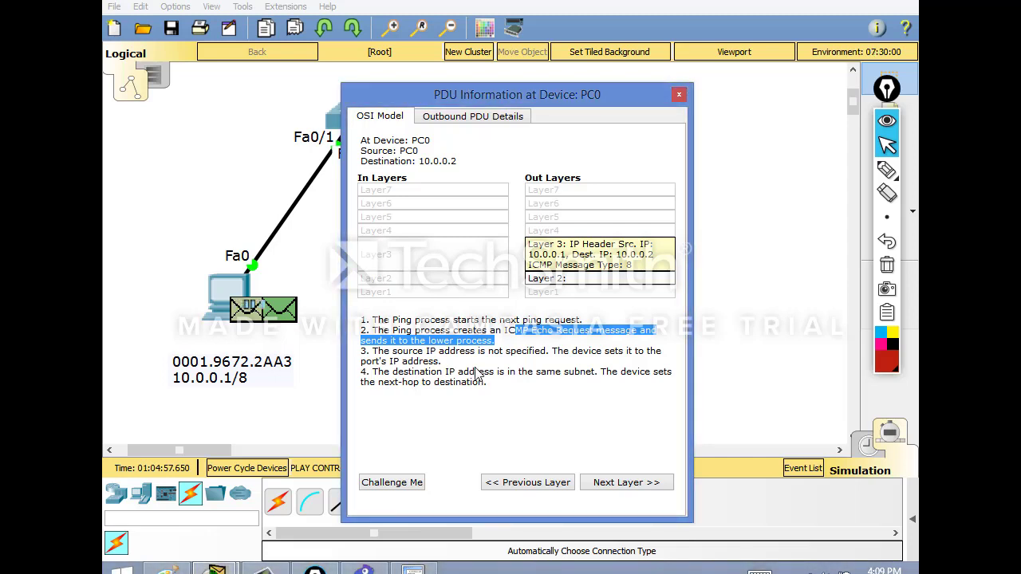
pyautogui.moveTo(435, 352); pyautogui.dragTo(478, 352)
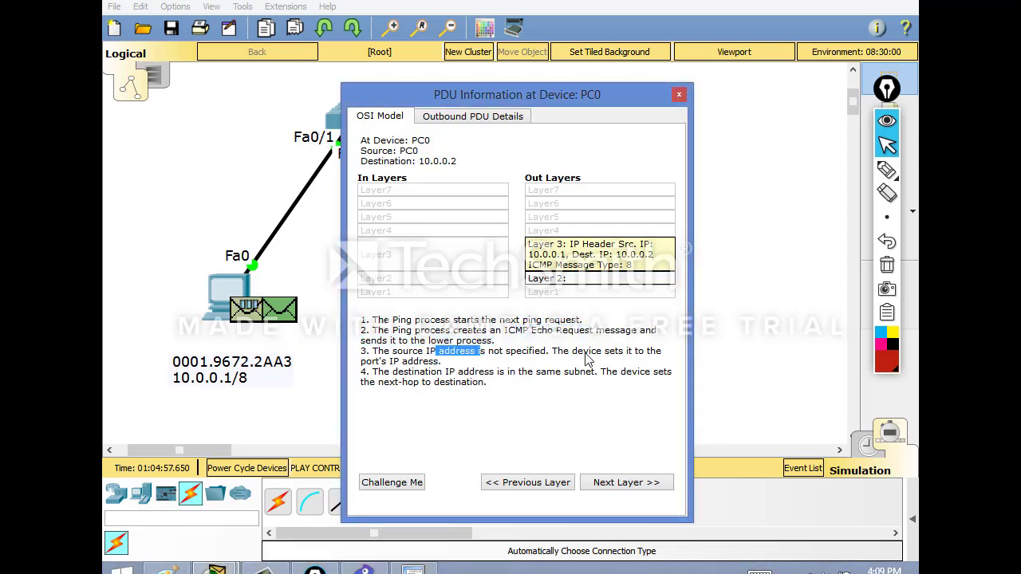
pyautogui.moveTo(571, 352); pyautogui.dragTo(598, 353)
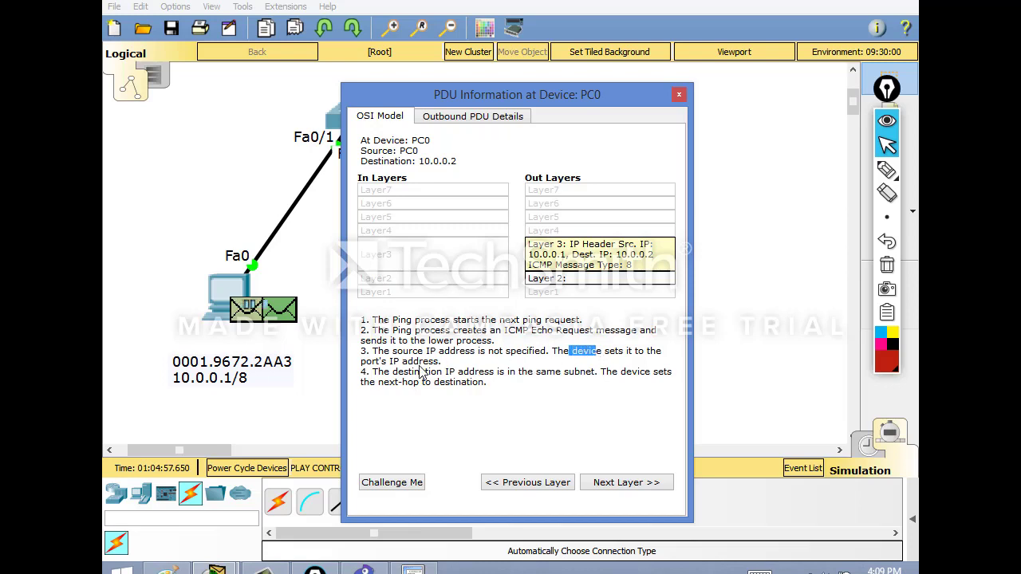
pyautogui.moveTo(412, 372); pyautogui.dragTo(682, 373)
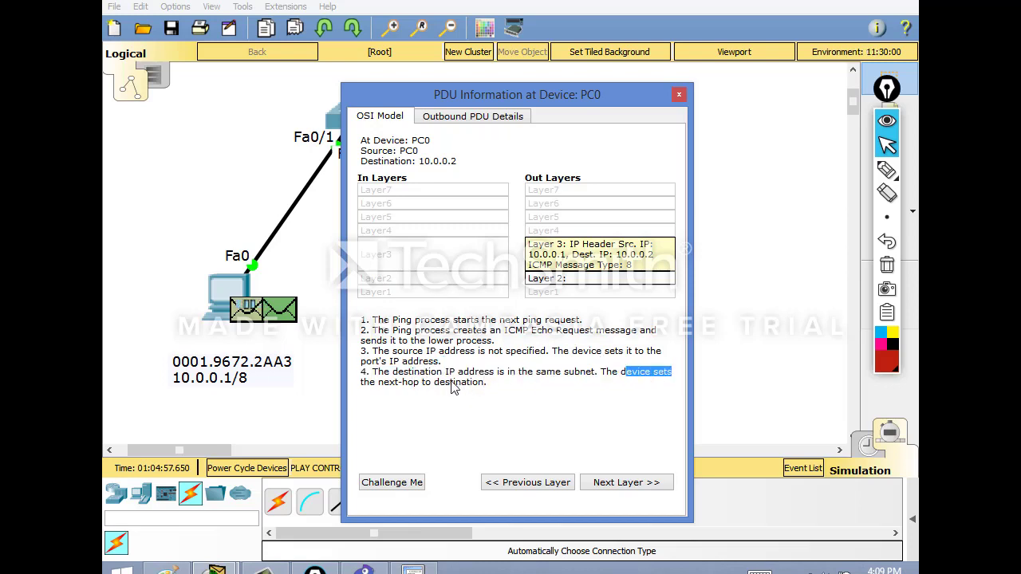
pyautogui.doubleClick(426, 383)
pyautogui.moveTo(435, 390); pyautogui.dragTo(485, 387)
pyautogui.click(513, 388)
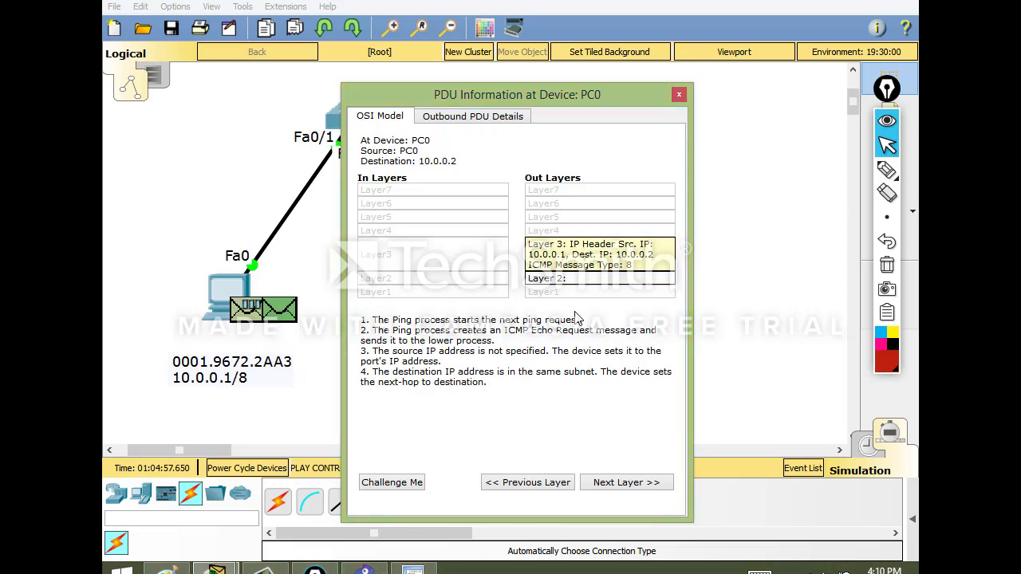
pyautogui.click(477, 116)
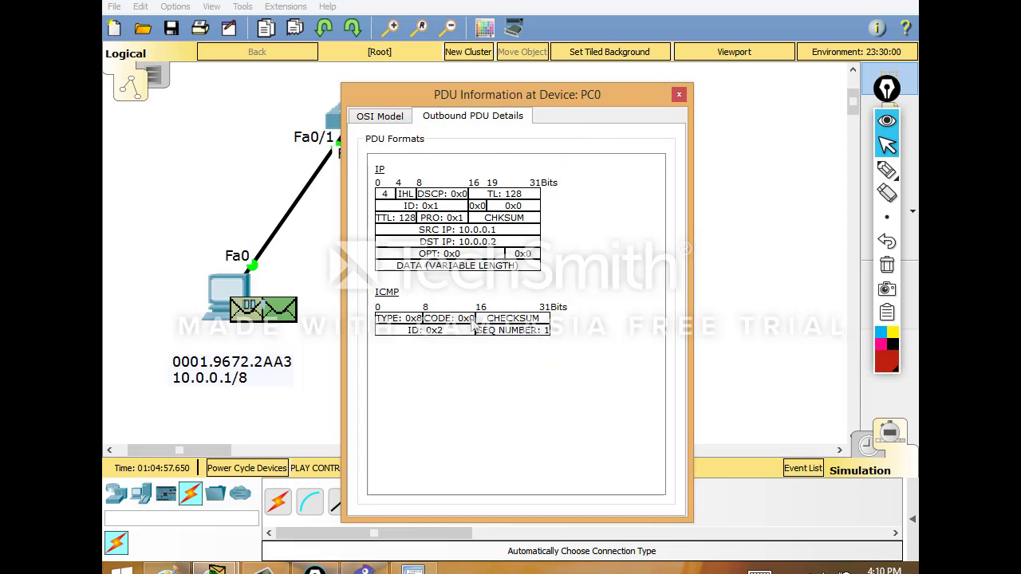
pyautogui.click(678, 95)
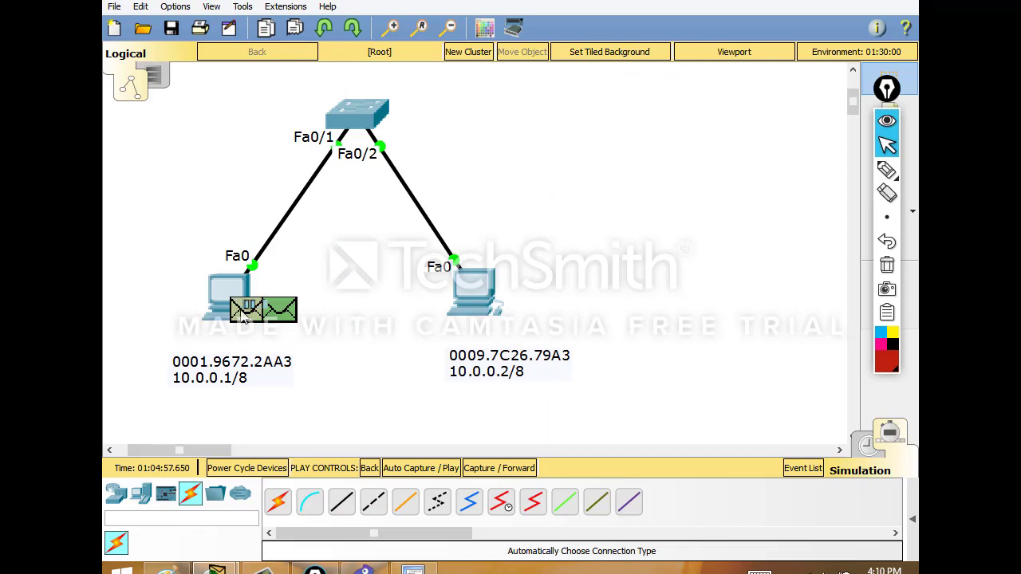
# - Examine the ARP request PDU at PC0 in its OSI model view and its outbound PDU details
pyautogui.click(285, 321)
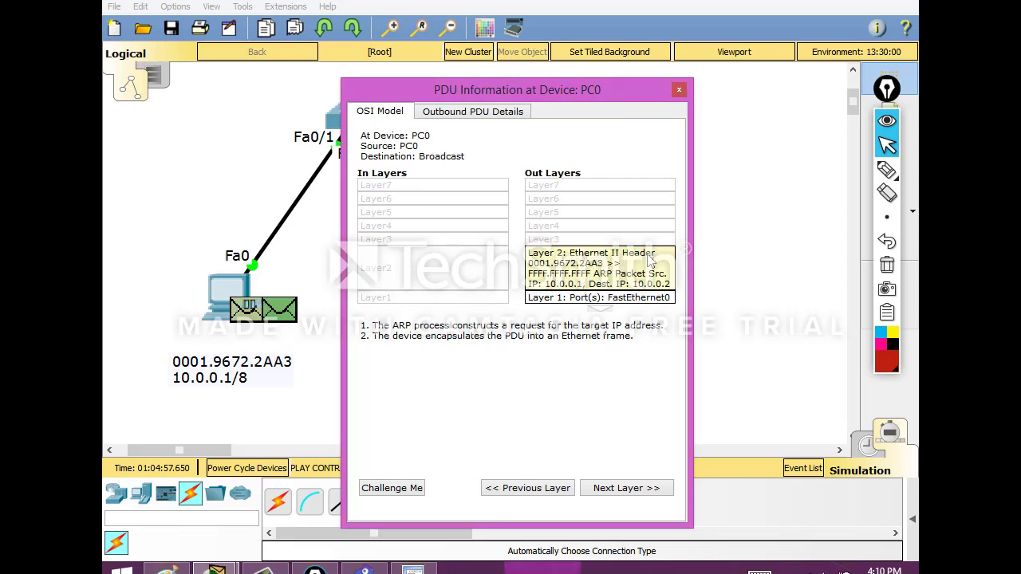
pyautogui.click(493, 113)
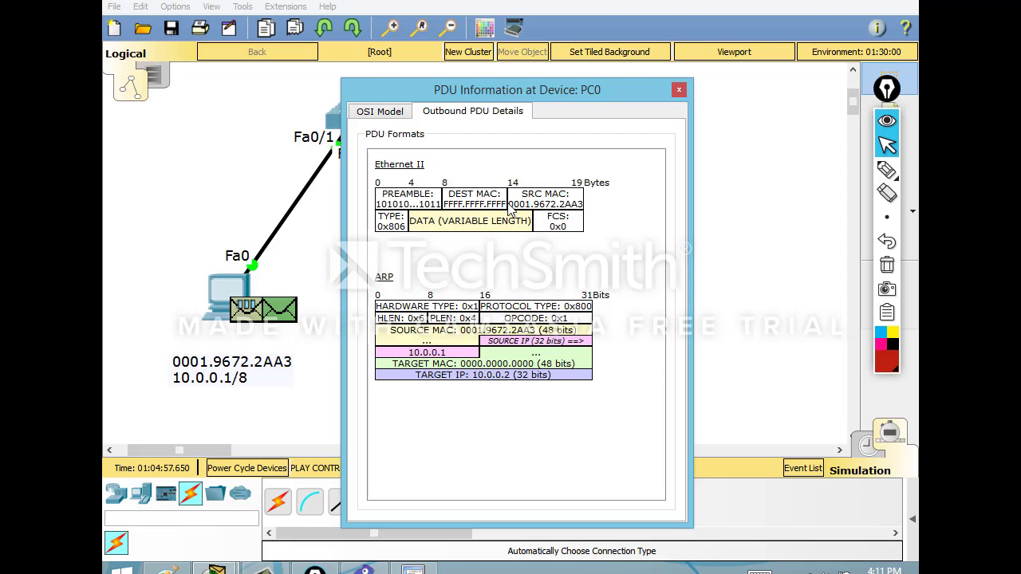
pyautogui.click(679, 90)
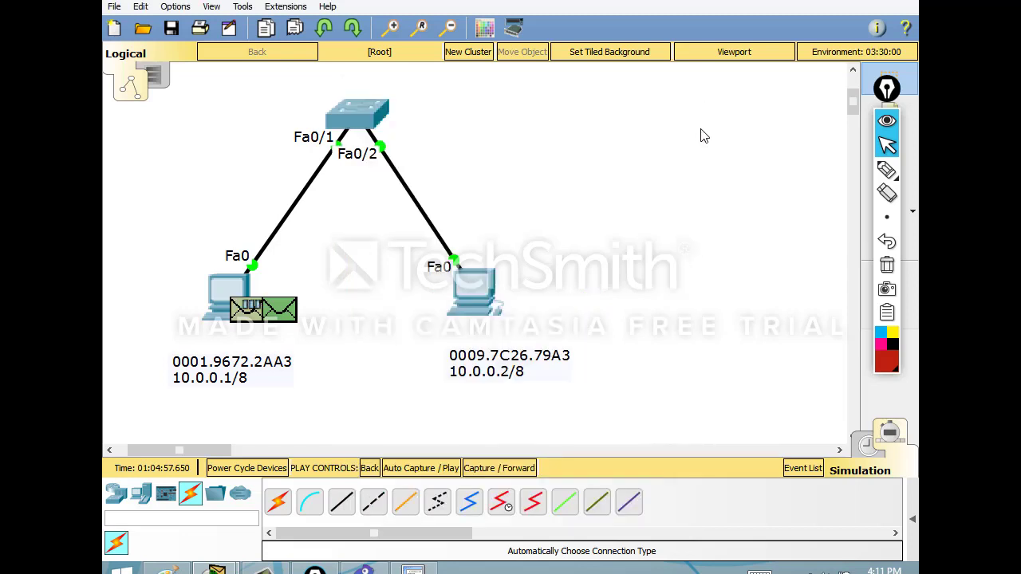
# - Advance the simulation by one event and display Switch0's MAC address table with sh mac address-table in a widened window
pyautogui.click(524, 471)
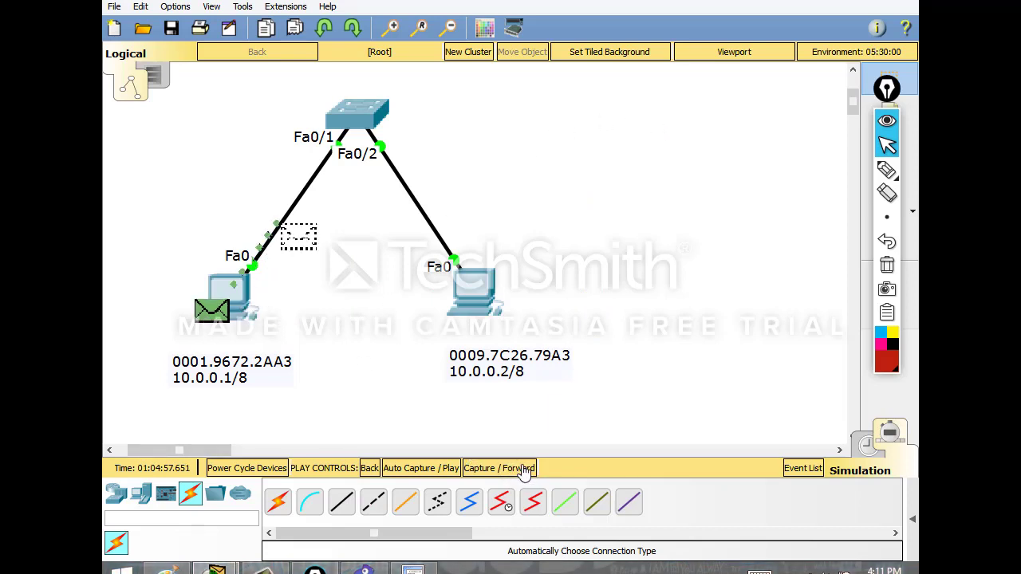
pyautogui.click(361, 113)
pyautogui.click(520, 216)
pyautogui.press('Up')
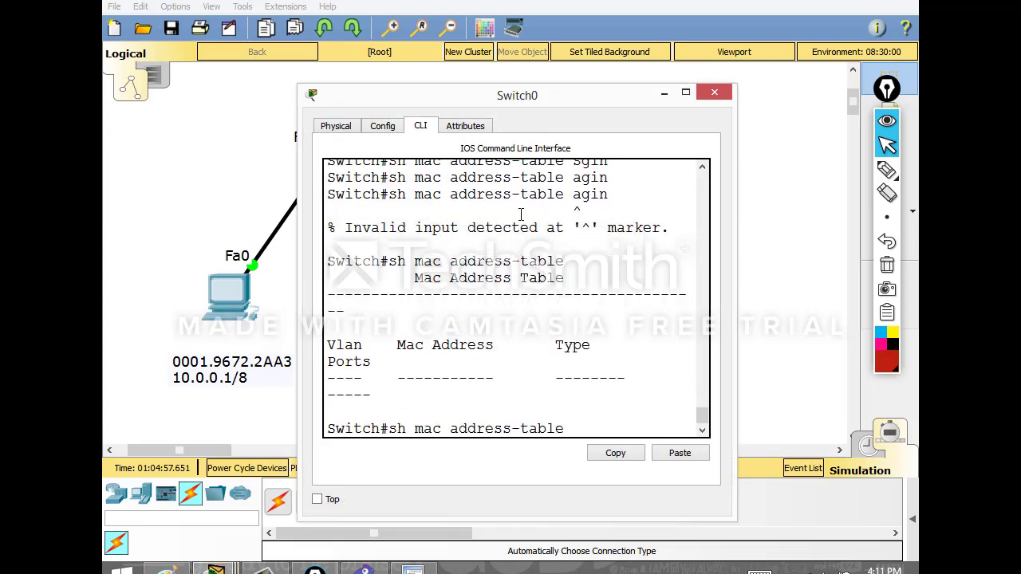
pyautogui.press('Return')
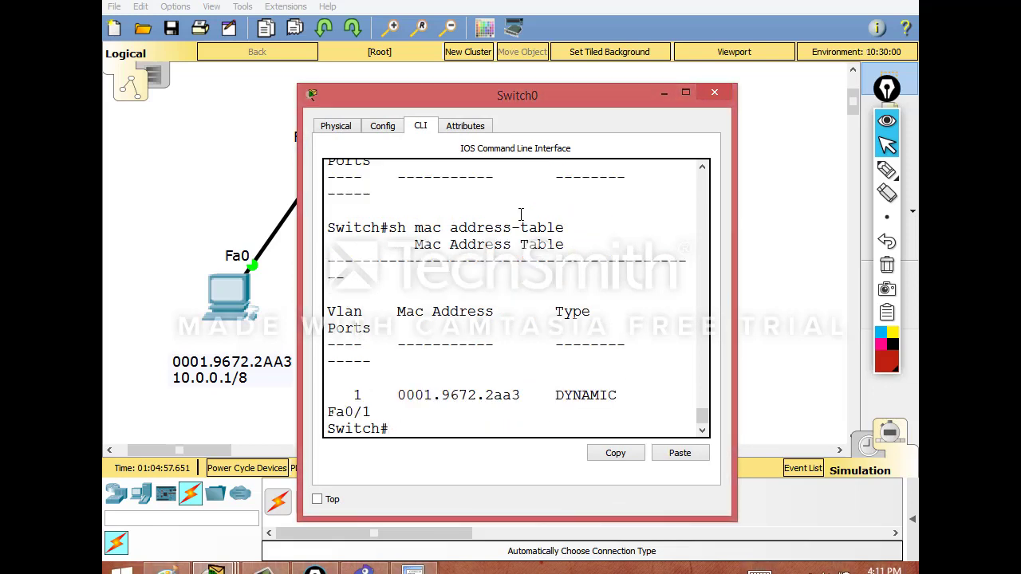
pyautogui.moveTo(738, 246); pyautogui.dragTo(827, 256)
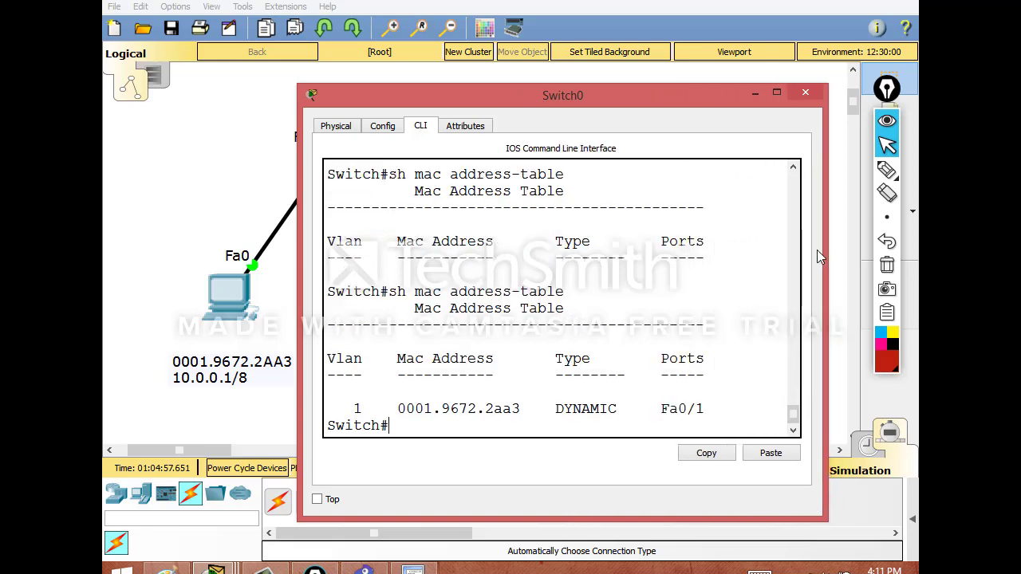
pyautogui.click(754, 94)
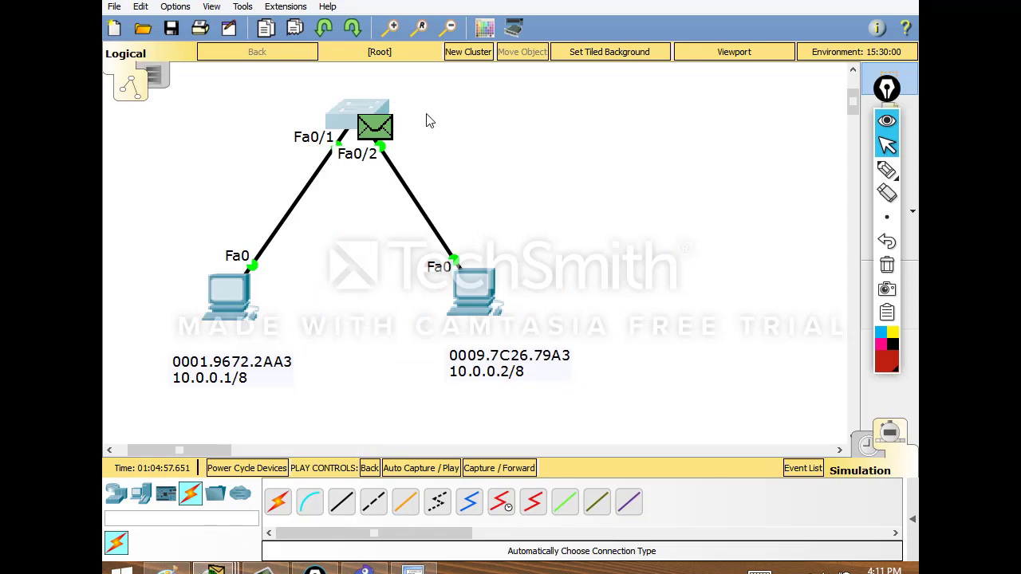
# - Examine the ARP broadcast PDU at Switch0 and its incoming and outgoing layers, closing the open windows
pyautogui.click(382, 132)
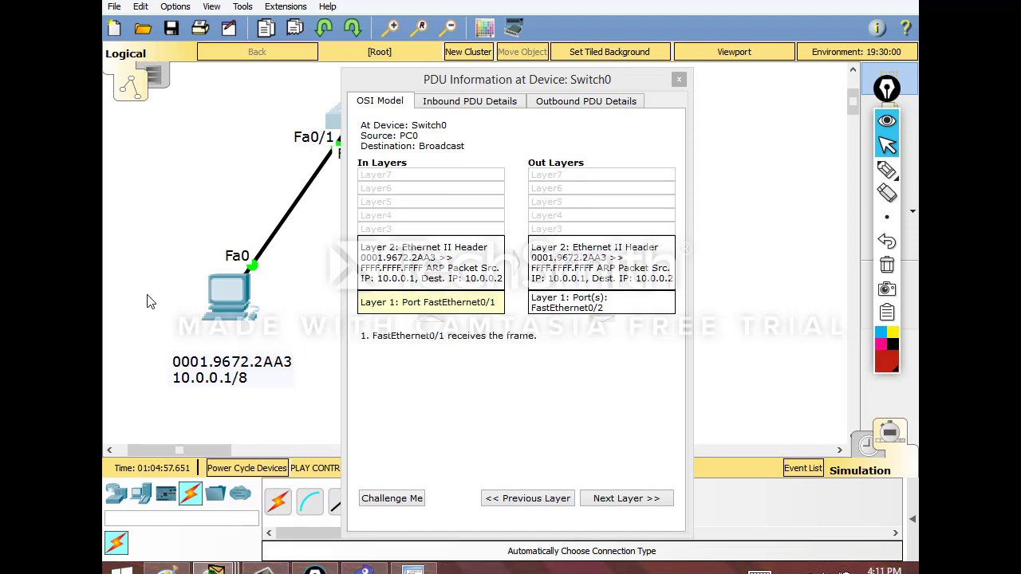
pyautogui.click(413, 569)
pyautogui.click(751, 94)
pyautogui.click(679, 79)
# - Sketch two extra hosts linked to the switch with arrows for the flooded broadcast, mark port Fa0/1, and clear the drawing
pyautogui.click(886, 170)
pyautogui.moveTo(383, 112)
pyautogui.mouseDown()
pyautogui.moveTo(599, 124)
pyautogui.moveTo(619, 101)
pyautogui.moveTo(605, 151)
pyautogui.moveTo(540, 212)
pyautogui.moveTo(550, 224)
pyautogui.moveTo(534, 206)
pyautogui.moveTo(552, 240)
pyautogui.mouseUp()
pyautogui.moveTo(371, 156)
pyautogui.mouseDown()
pyautogui.moveTo(391, 209)
pyautogui.moveTo(386, 200)
pyautogui.mouseUp()
pyautogui.moveTo(402, 148); pyautogui.dragTo(456, 177)
pyautogui.moveTo(416, 122); pyautogui.dragTo(514, 126)
pyautogui.moveTo(348, 126)
pyautogui.mouseDown()
pyautogui.moveTo(336, 134)
pyautogui.moveTo(346, 126)
pyautogui.mouseUp()
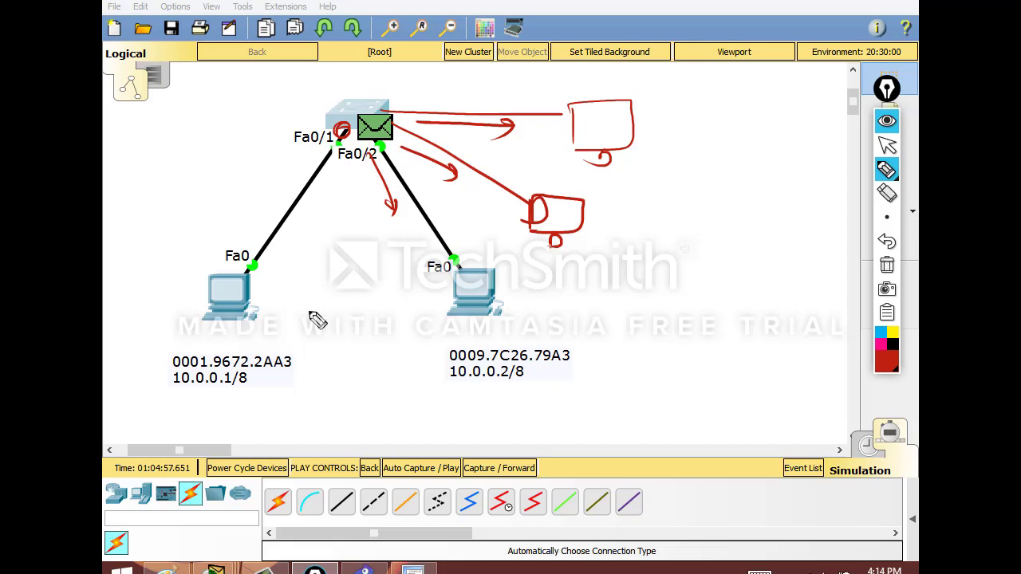
pyautogui.click(895, 270)
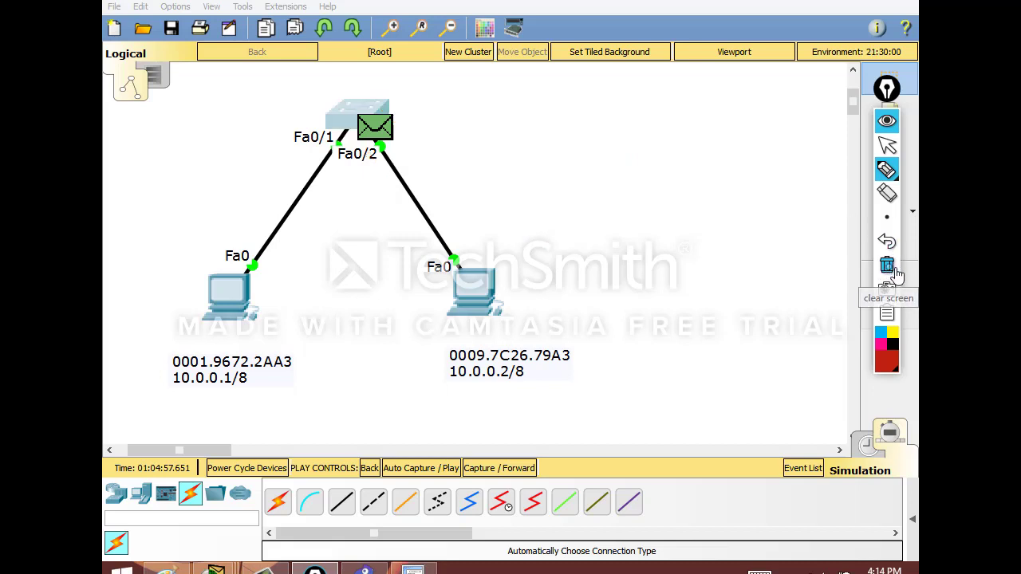
pyautogui.click(886, 145)
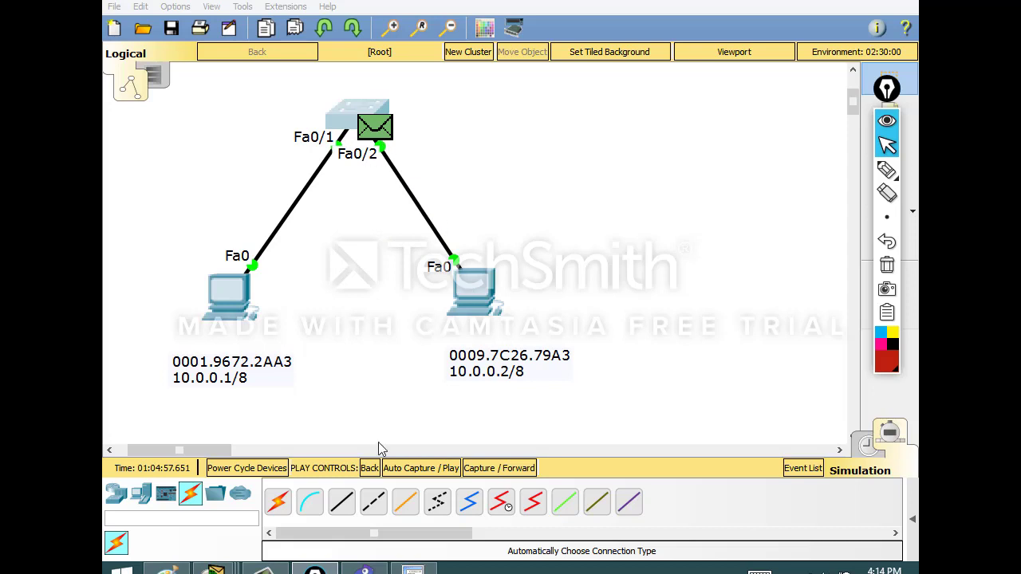
# - Advance the simulation by one event to forward the ARP request from the switch to the PC at 10.0.0.2
pyautogui.click(315, 568)
pyautogui.click(834, 501)
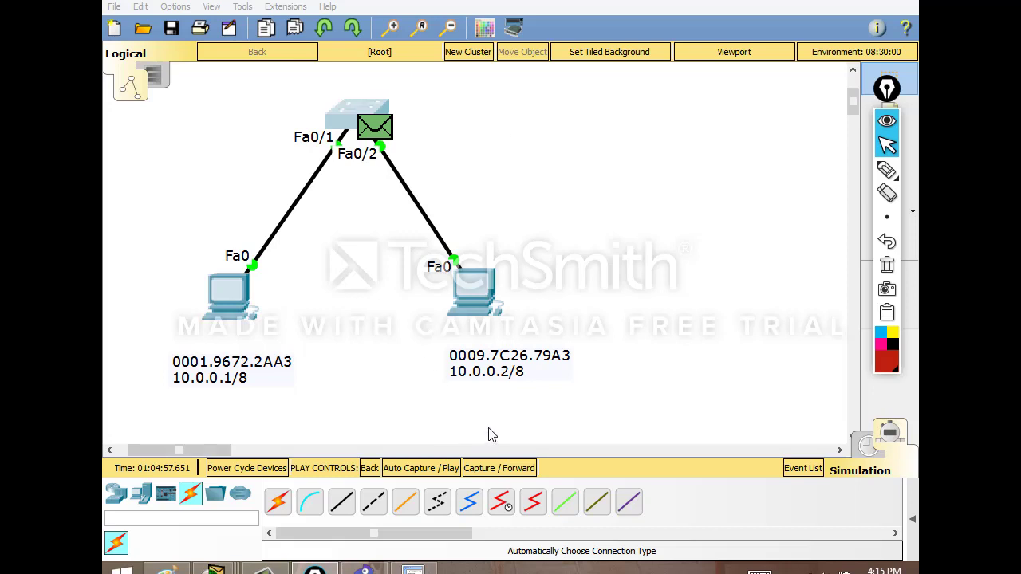
pyautogui.click(511, 470)
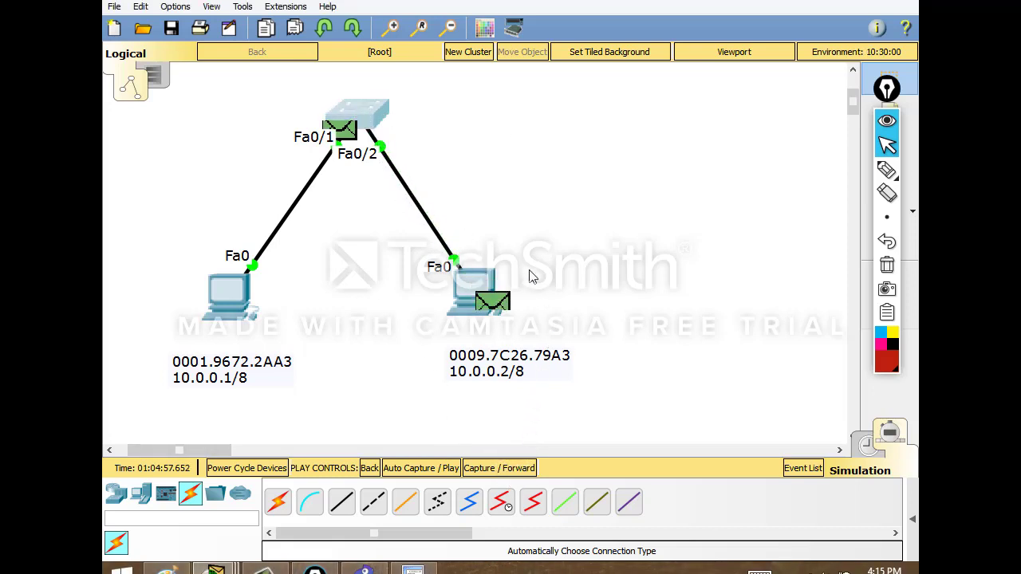
# - Run sh mac address-table again on Switch0 and dismiss its window
pyautogui.moveTo(214, 569)
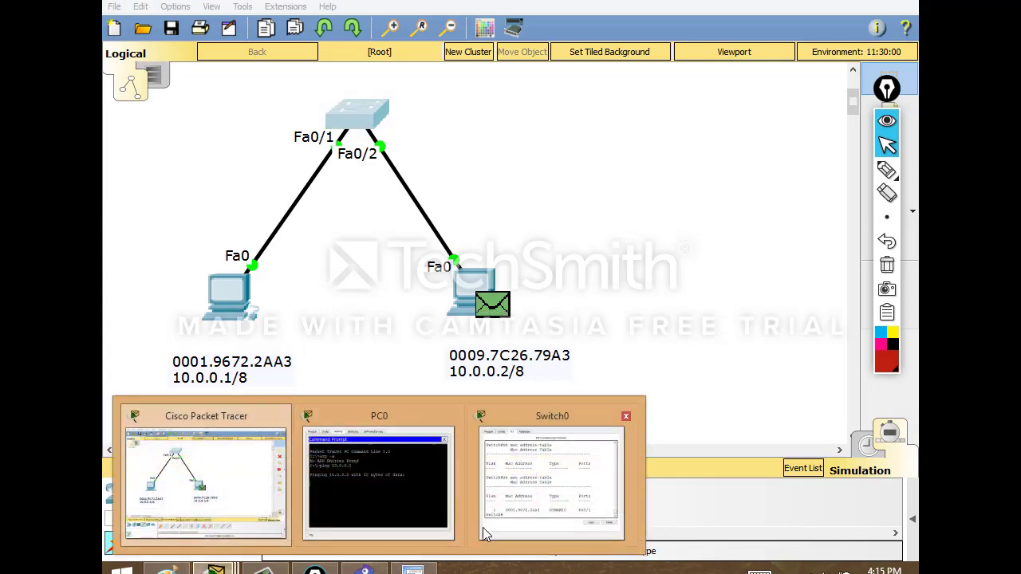
pyautogui.click(574, 499)
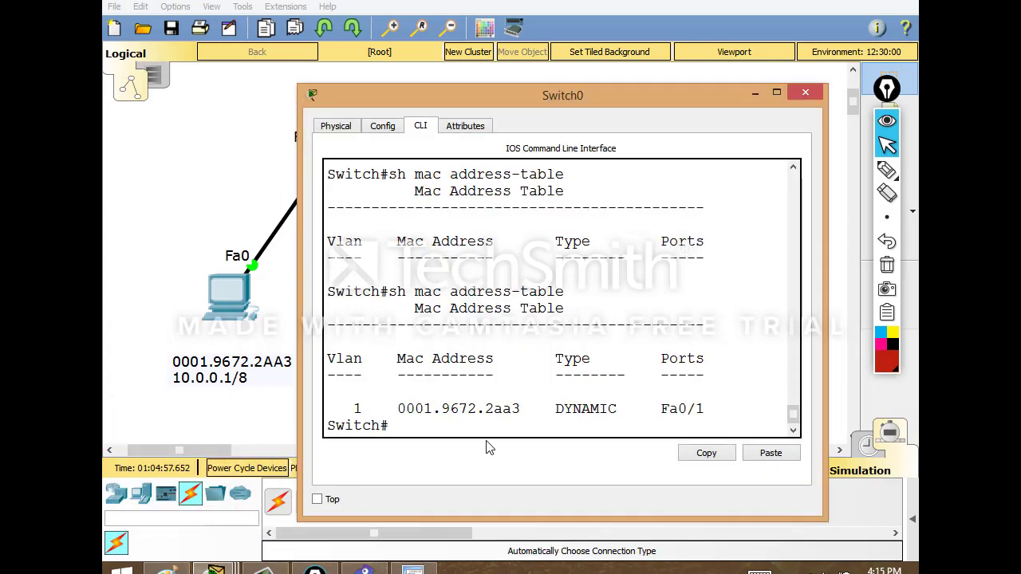
pyautogui.press('Up')
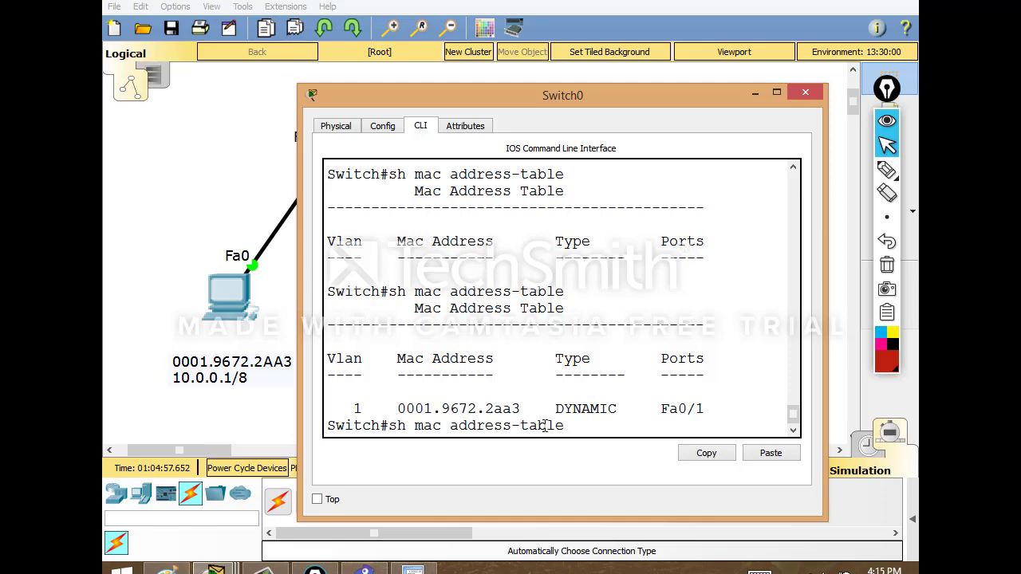
pyautogui.press('Return')
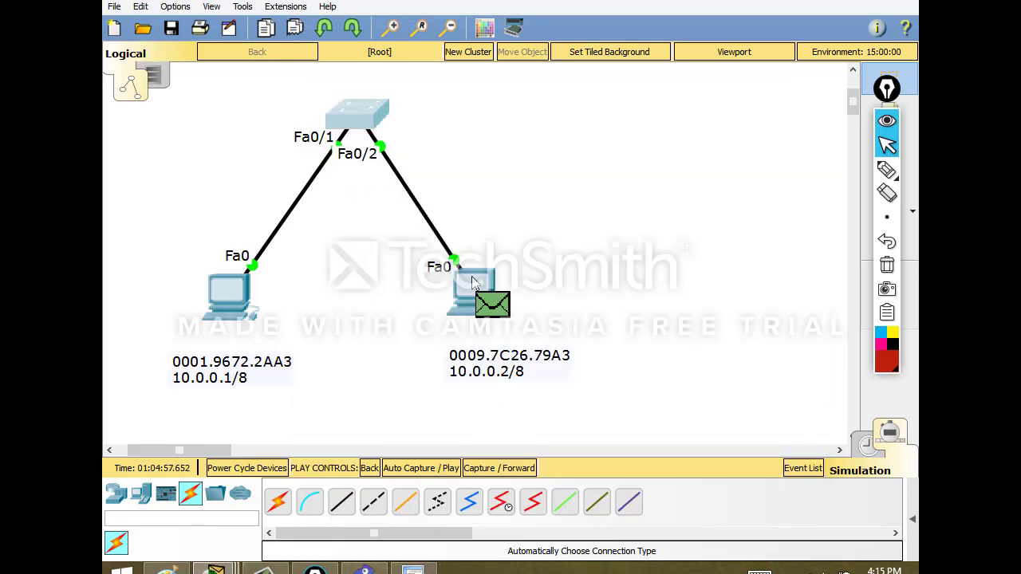
# - Compare the inbound and outbound PDU details of the ARP packet at PC1 and close the PDU window
pyautogui.click(472, 282)
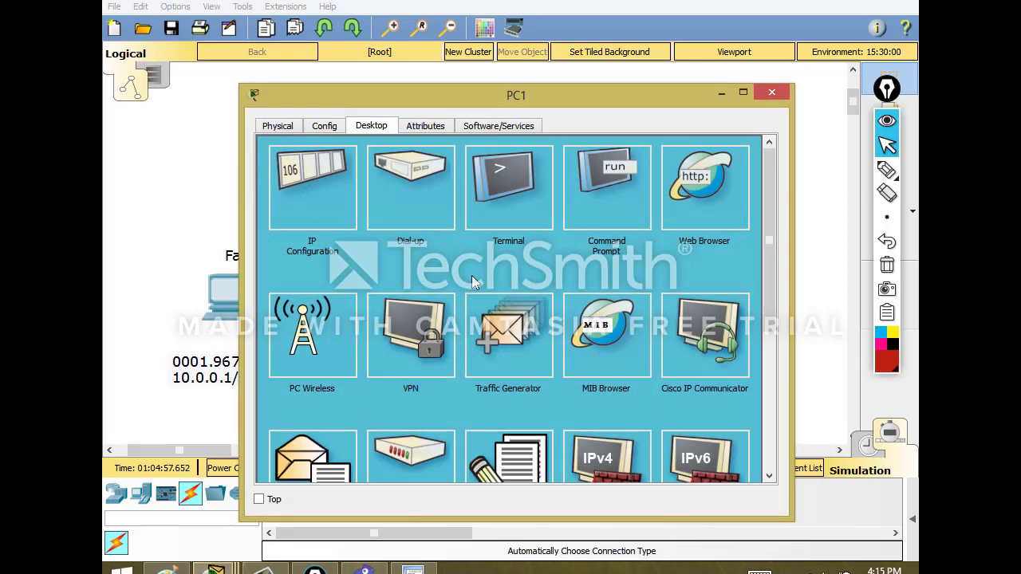
pyautogui.click(772, 93)
pyautogui.click(500, 308)
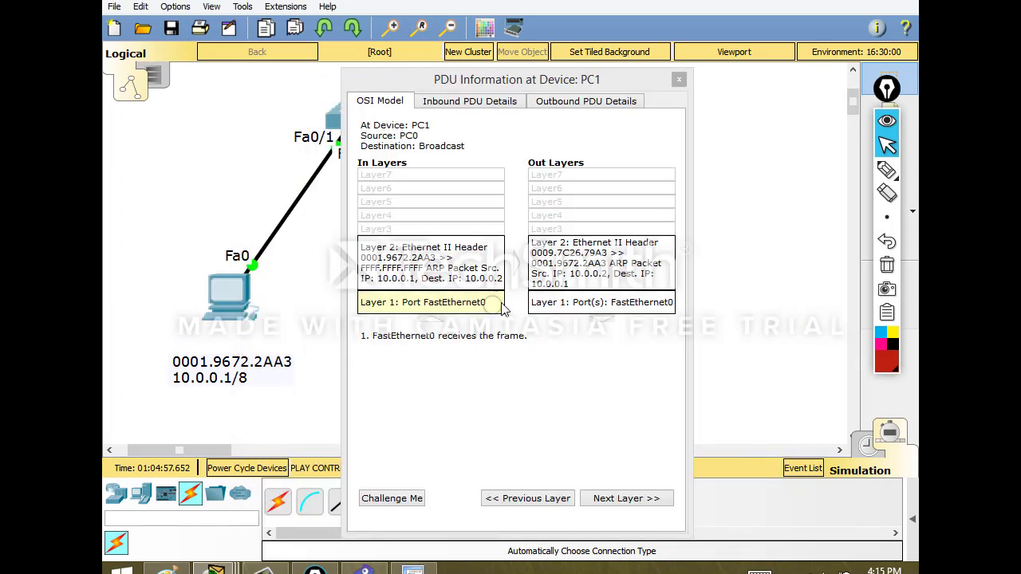
pyautogui.click(470, 102)
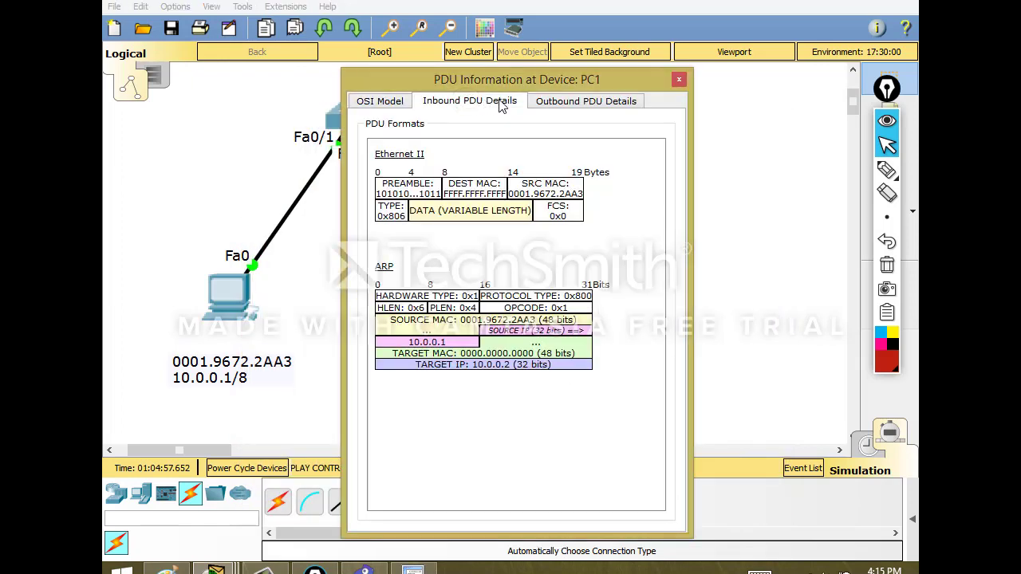
pyautogui.click(573, 104)
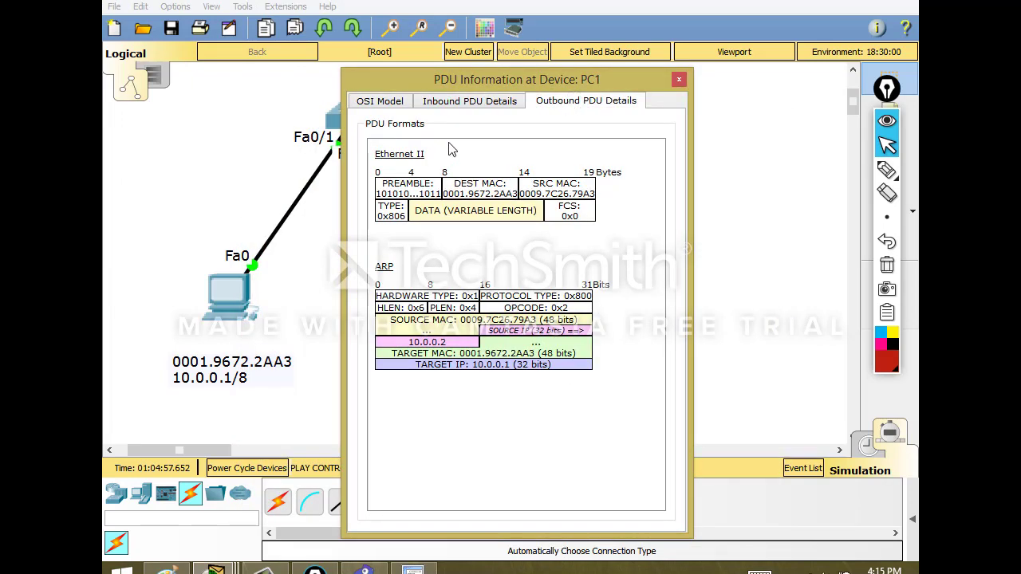
pyautogui.click(478, 105)
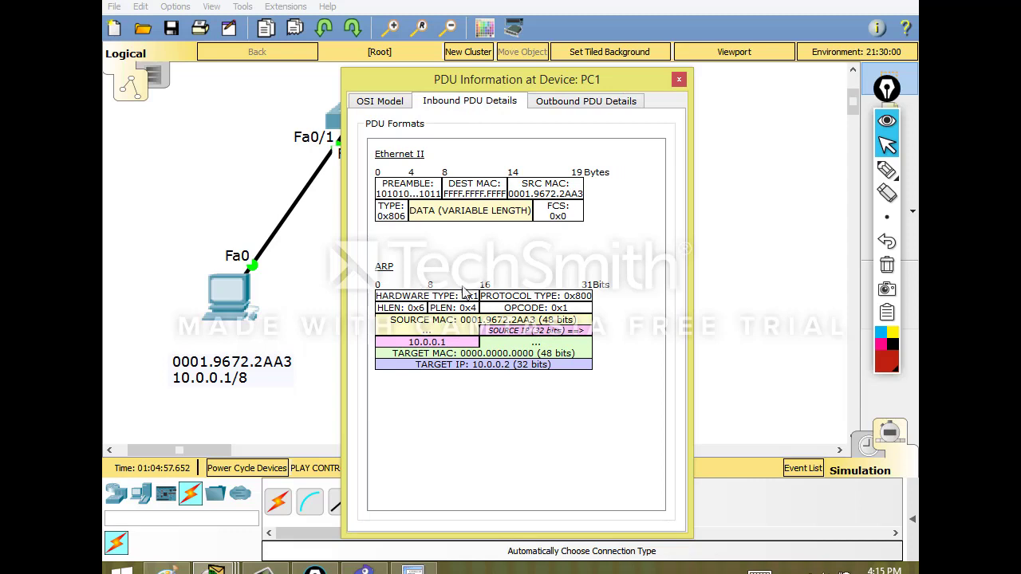
pyautogui.click(579, 108)
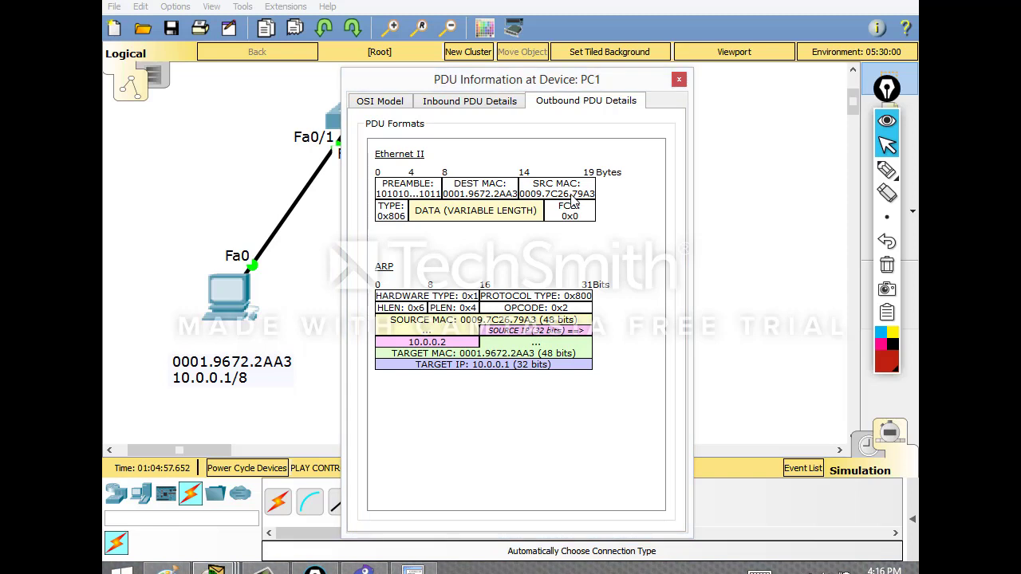
pyautogui.click(485, 106)
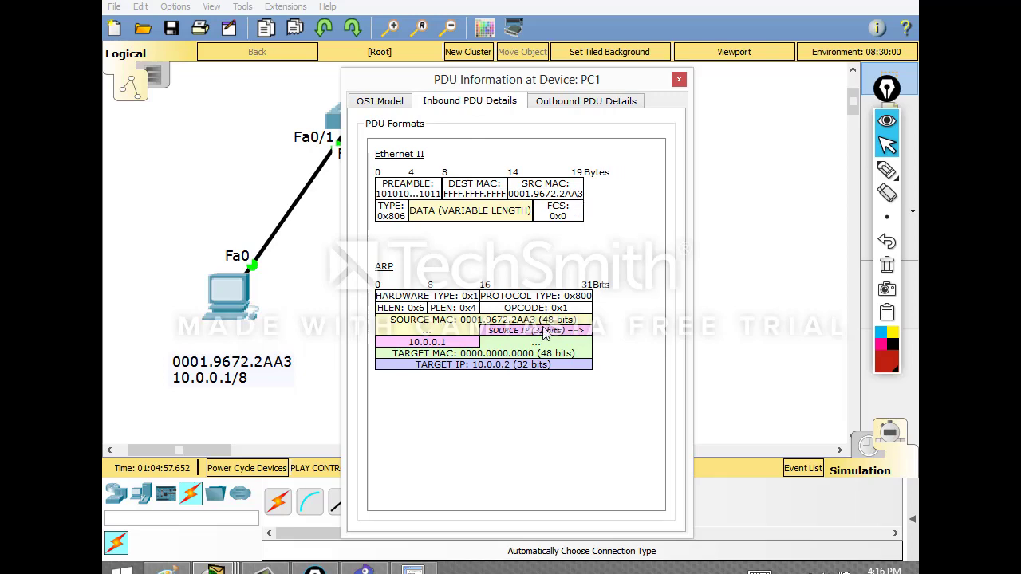
pyautogui.click(678, 79)
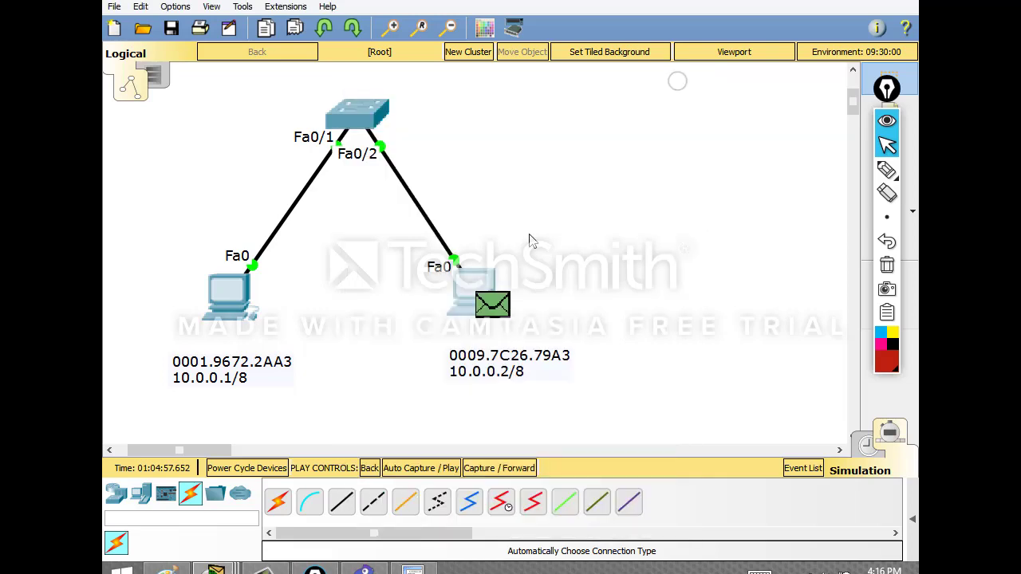
# - Run arp -a in PC1's command prompt, highlight the entry's IP and physical addresses, and close PC1's window
pyautogui.click(479, 288)
pyautogui.click(611, 181)
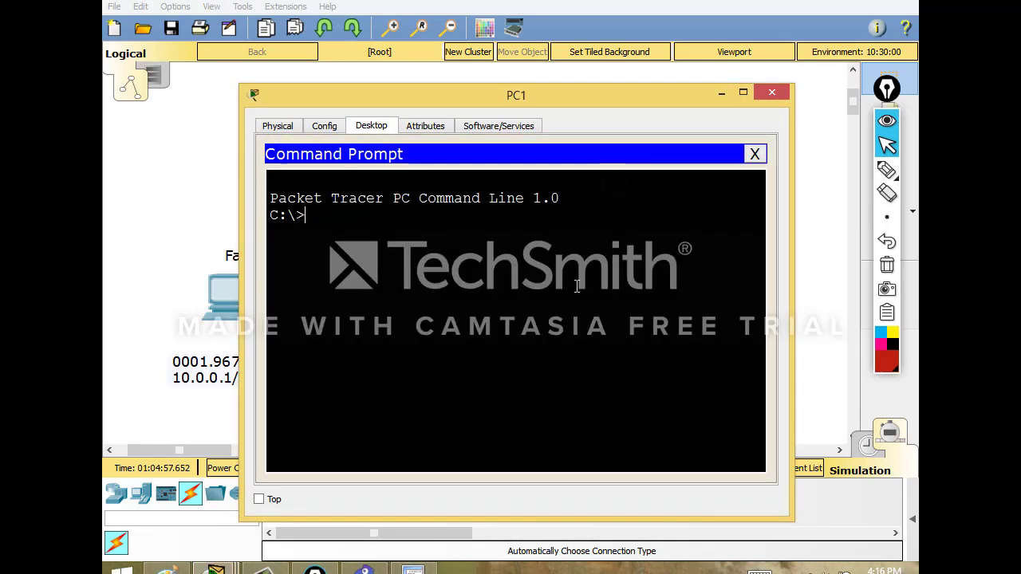
pyautogui.write('arp -a')
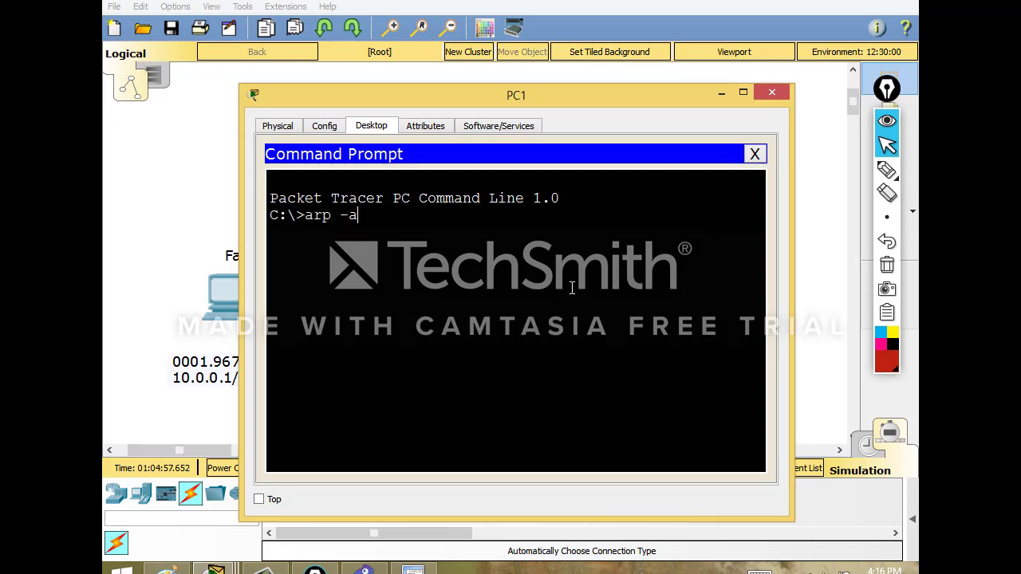
pyautogui.press('Return')
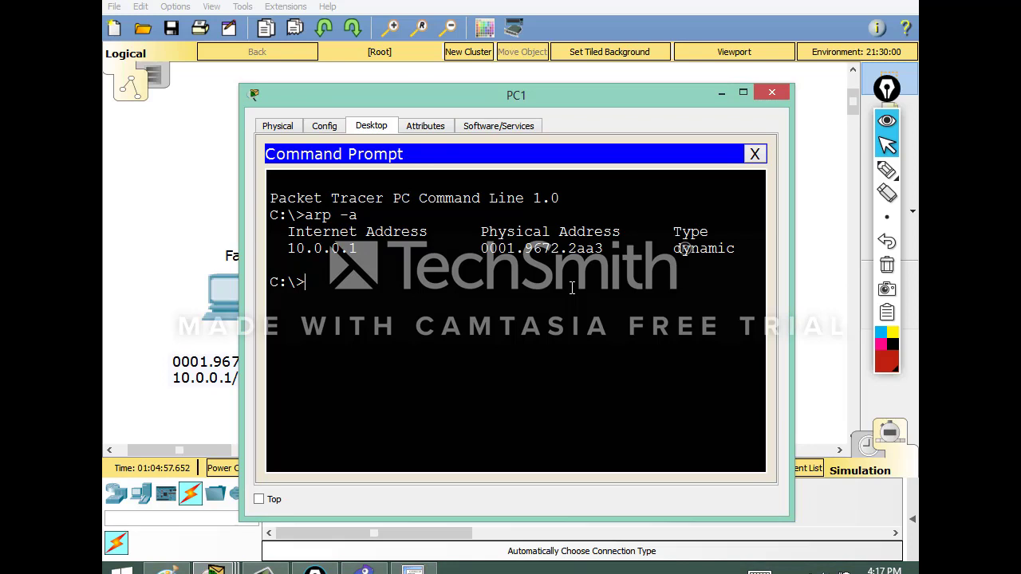
pyautogui.moveTo(289, 249); pyautogui.dragTo(363, 254)
pyautogui.moveTo(481, 250); pyautogui.dragTo(609, 254)
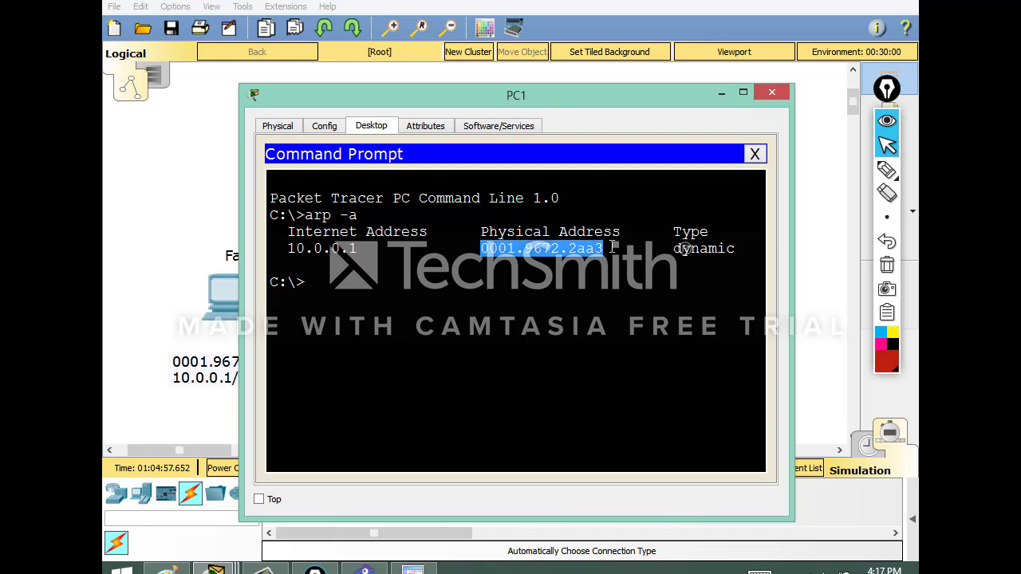
pyautogui.moveTo(549, 104); pyautogui.dragTo(527, 91)
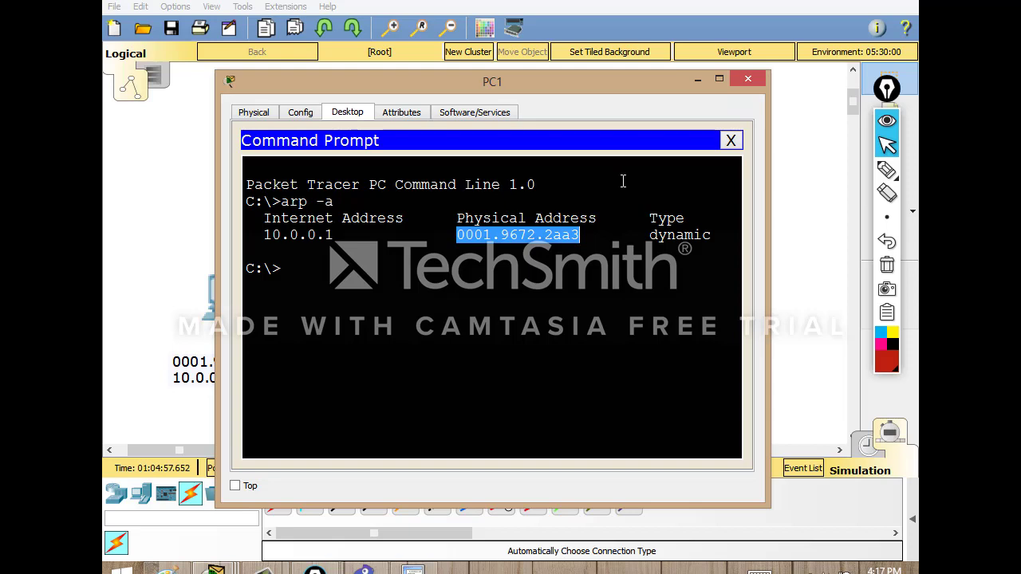
pyautogui.click(731, 141)
pyautogui.click(748, 80)
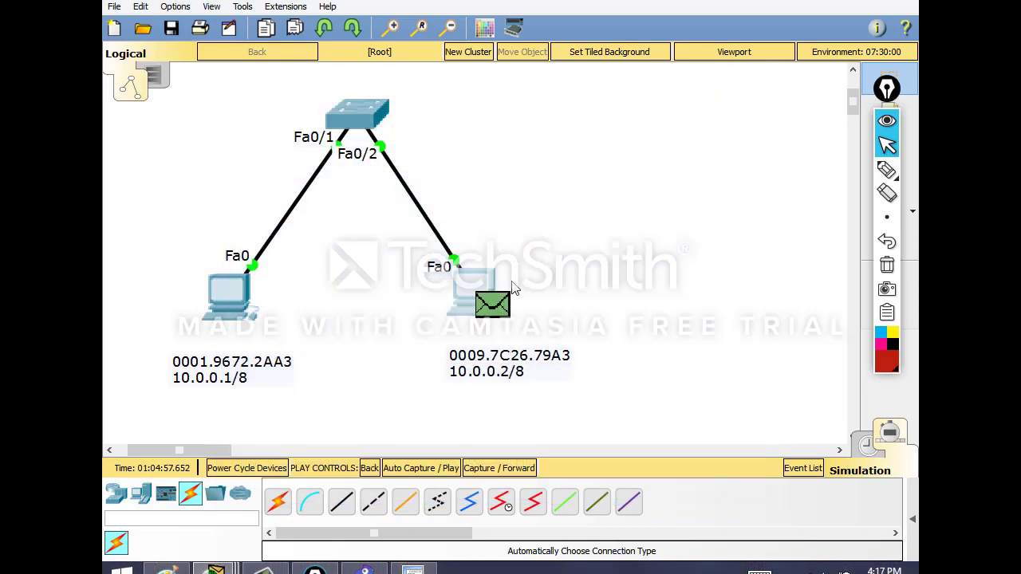
# - Advance the simulation by one event to send the ARP reply to Switch0 and open its PDU information there
pyautogui.click(515, 470)
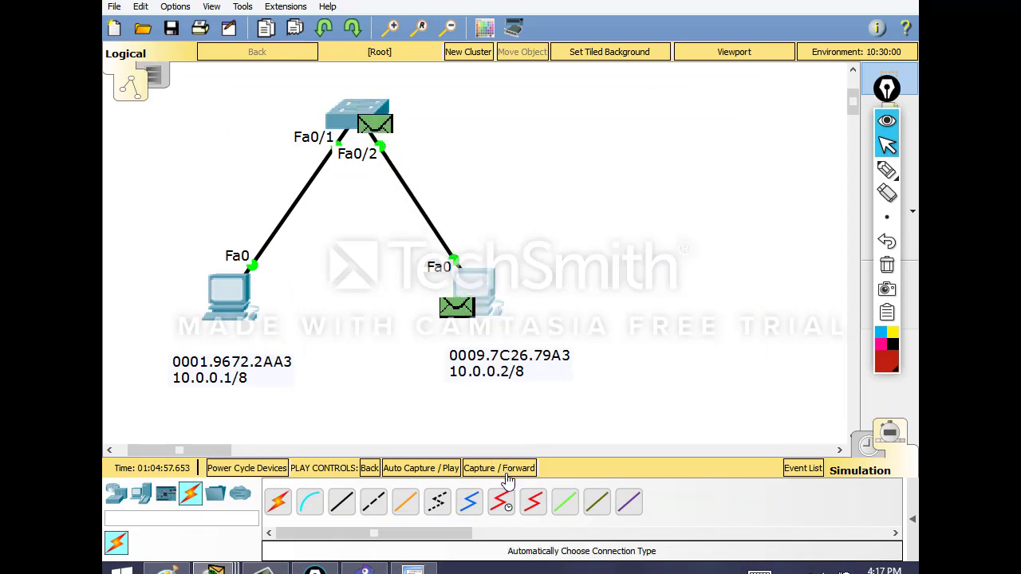
pyautogui.click(511, 476)
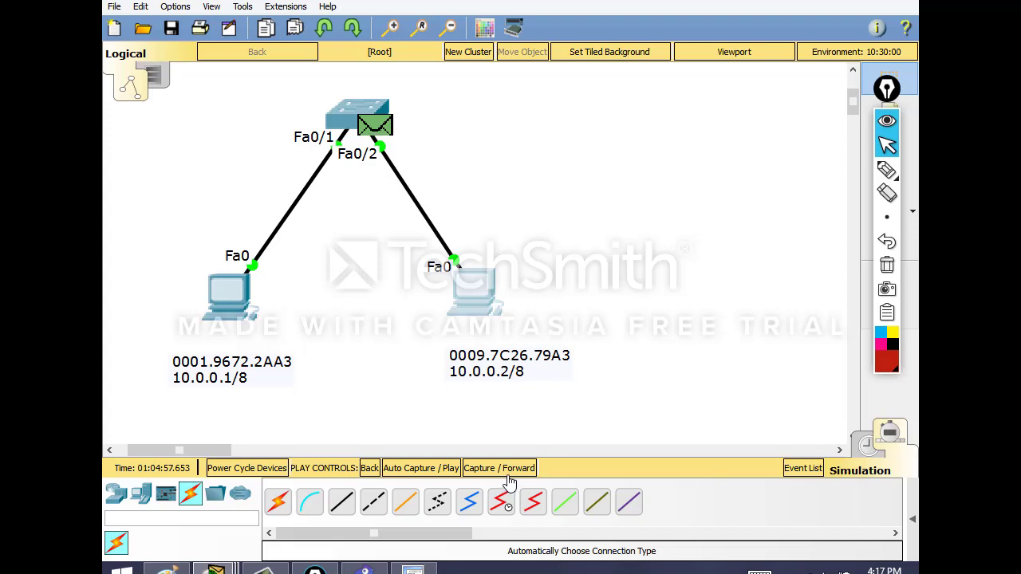
pyautogui.click(381, 129)
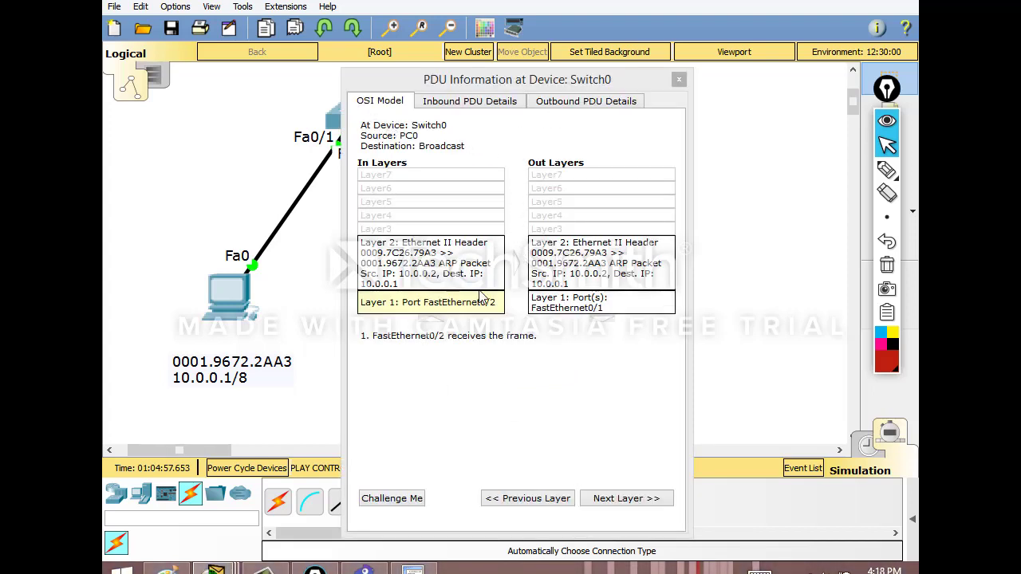
# - Run sh mac address-table on Switch0, highlight the end of the Fa0/2 entry's MAC address, and dismiss the window
pyautogui.moveTo(214, 568)
pyautogui.click(551, 483)
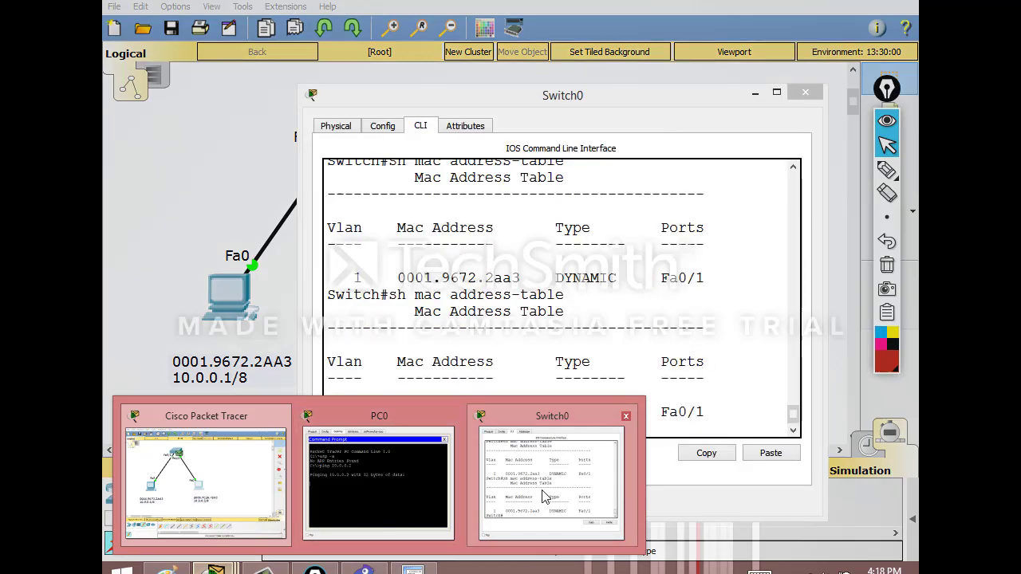
pyautogui.press('Up')
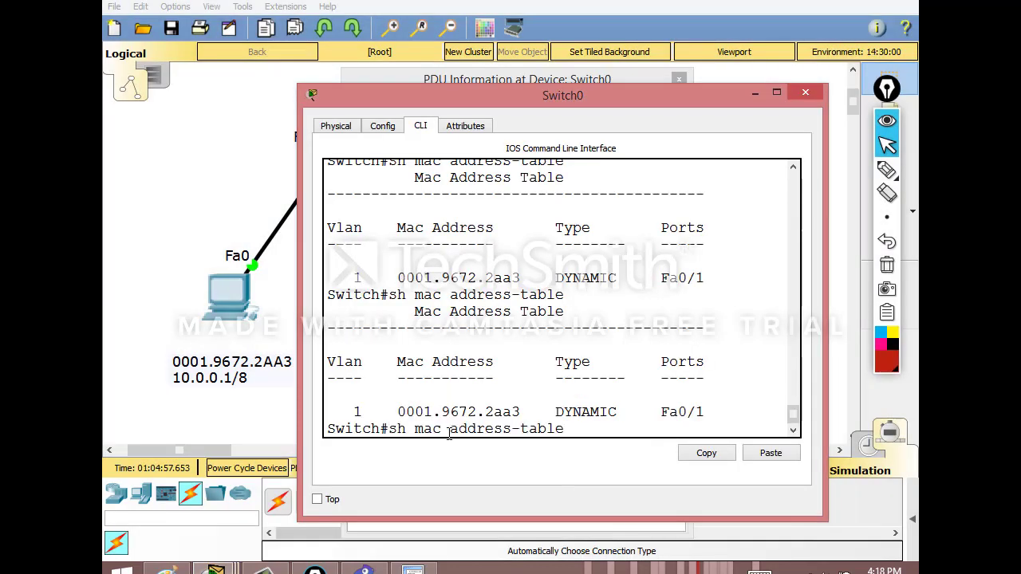
pyautogui.press('Return')
pyautogui.moveTo(487, 415); pyautogui.dragTo(536, 417)
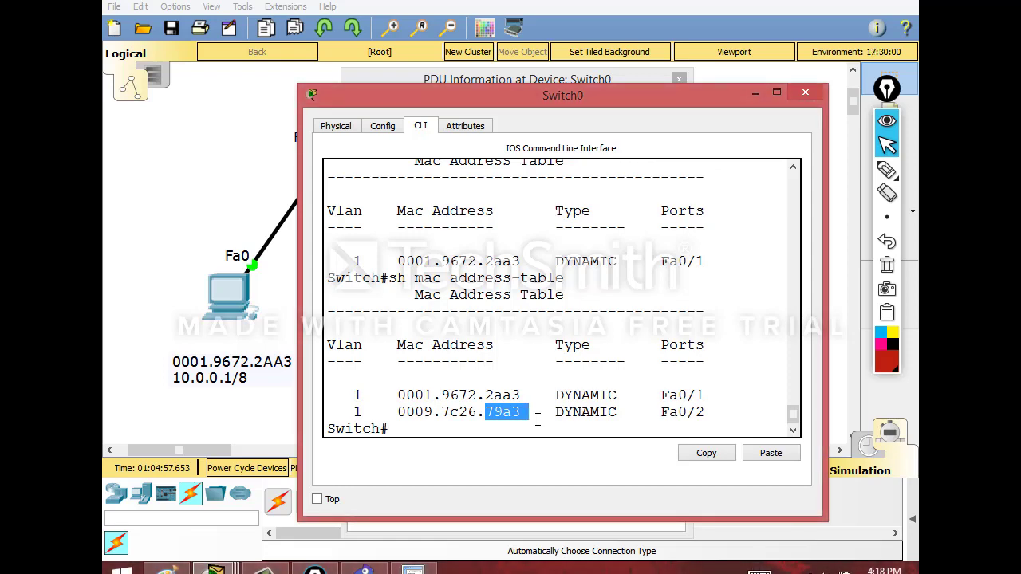
pyautogui.hotkey('alt', 'F4')
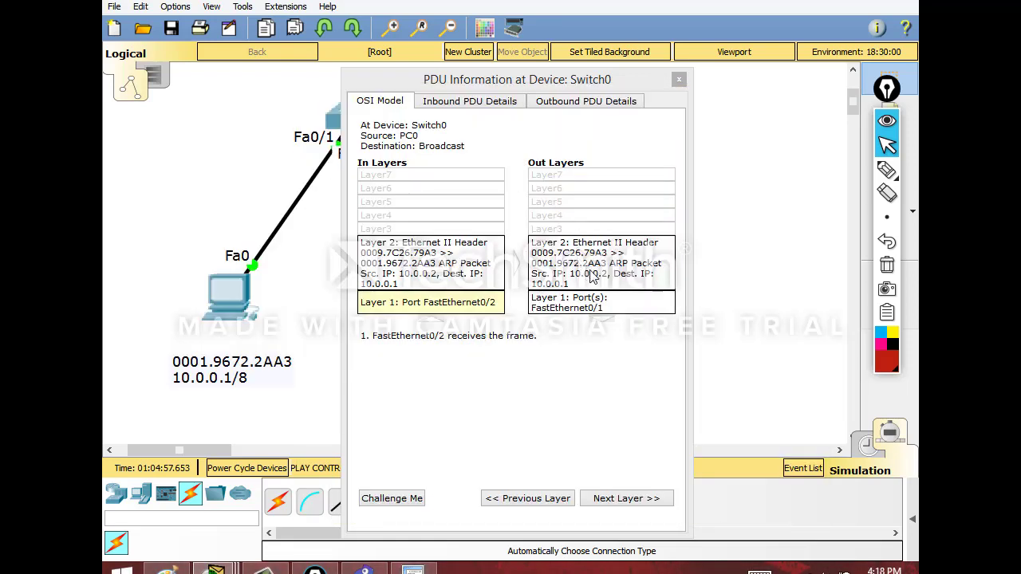
# - Examine the ARP reply's outgoing Layer 2 at Switch0 against the Fa0/1 MAC table entry, and close both windows
pyautogui.click(588, 273)
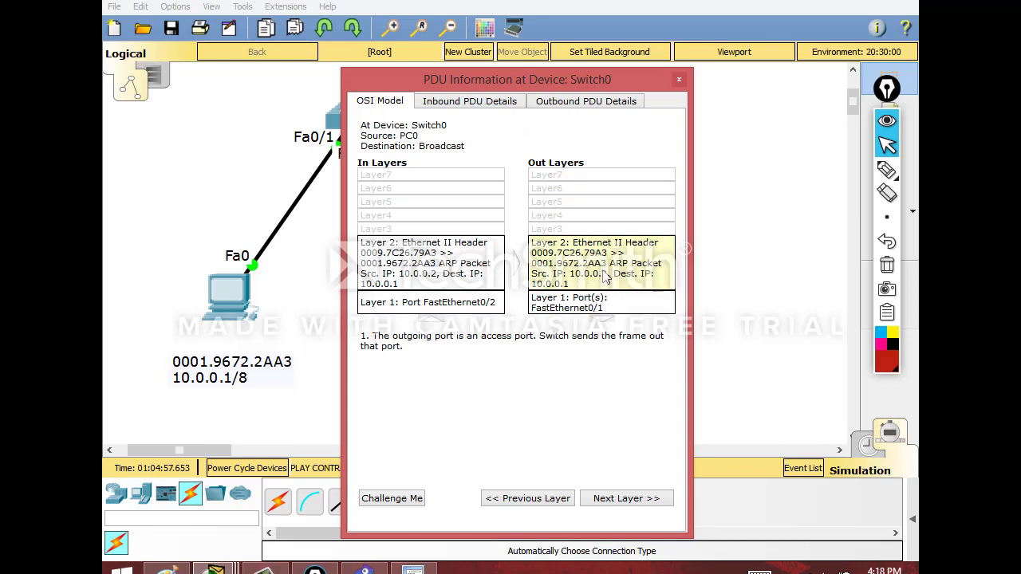
pyautogui.hotkey('alt', 'Tab')
pyautogui.moveTo(488, 395); pyautogui.dragTo(520, 395)
pyautogui.click(516, 397)
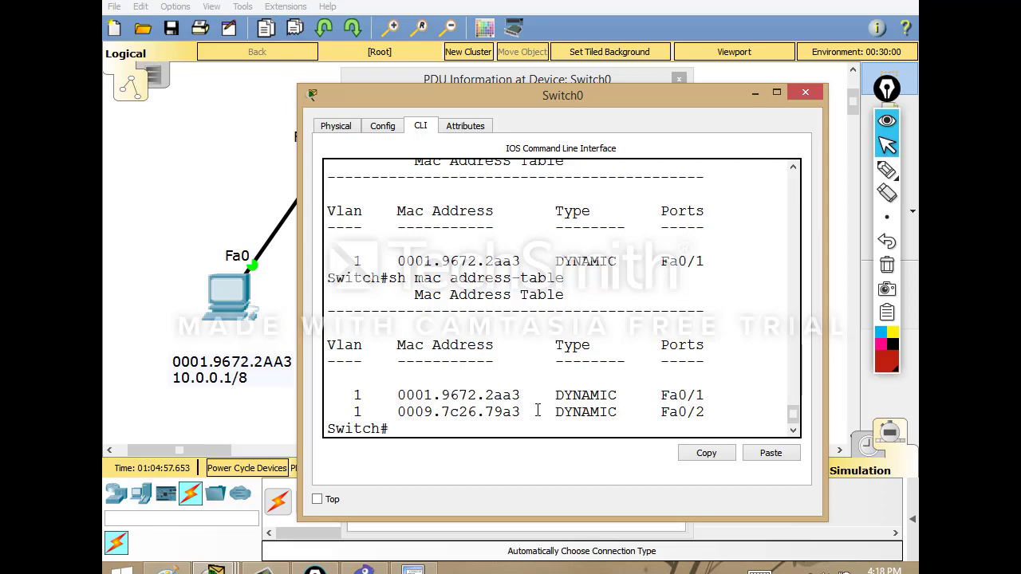
pyautogui.hotkey('alt', 'F4')
pyautogui.click(679, 79)
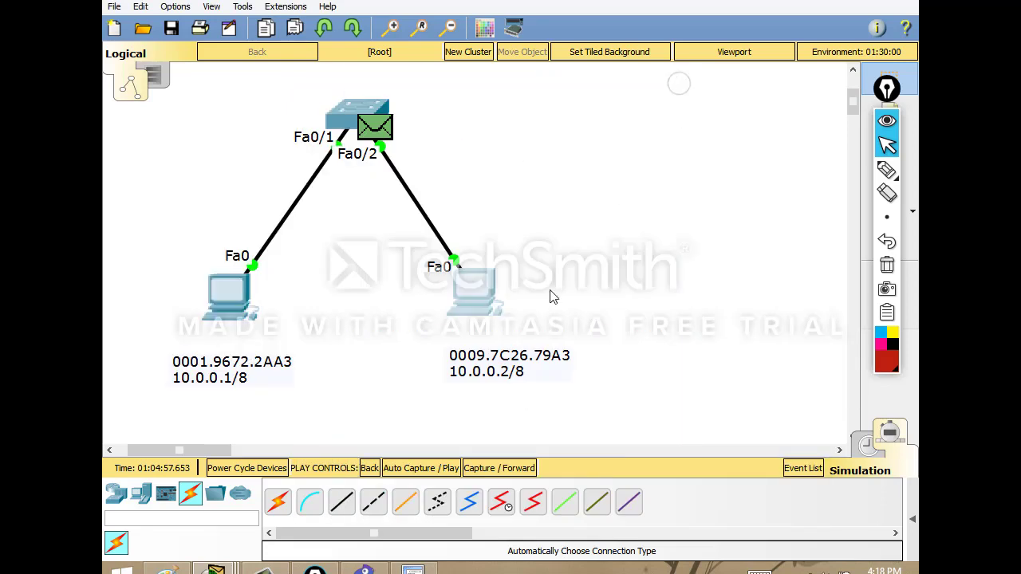
# - Advance the simulation by one event to deliver the ARP reply to PC0, and run arp -a there after interrupting the ping
pyautogui.click(517, 468)
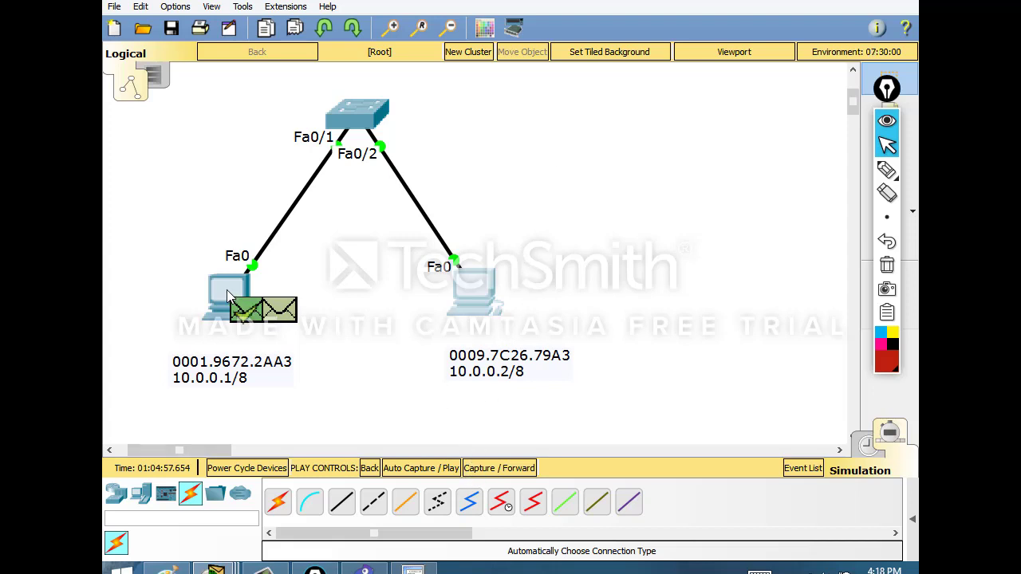
pyautogui.moveTo(214, 569)
pyautogui.click(375, 479)
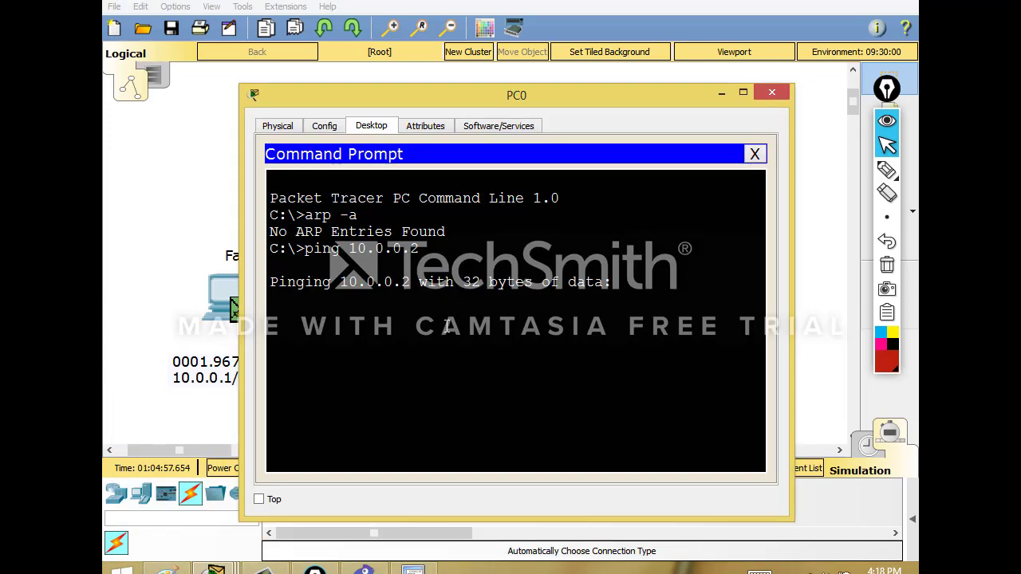
pyautogui.hotkey('ctrl', 'c')
pyautogui.press('Up')
pyautogui.press('Up')
pyautogui.press('Return')
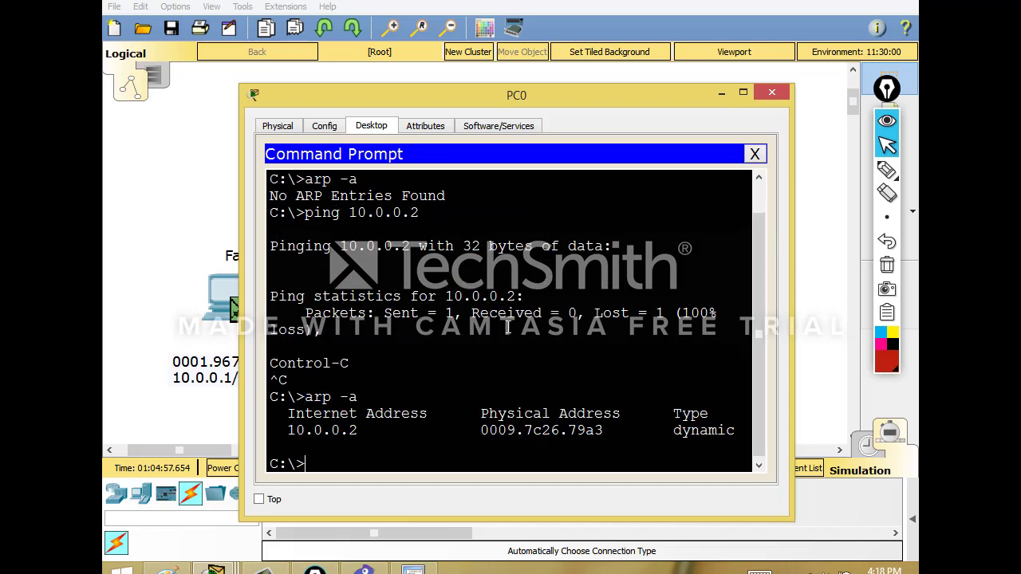
# - Highlight the IP and physical addresses in PC0's ARP table, close the command prompt, and minimize PC0's window
pyautogui.moveTo(289, 431); pyautogui.dragTo(369, 435)
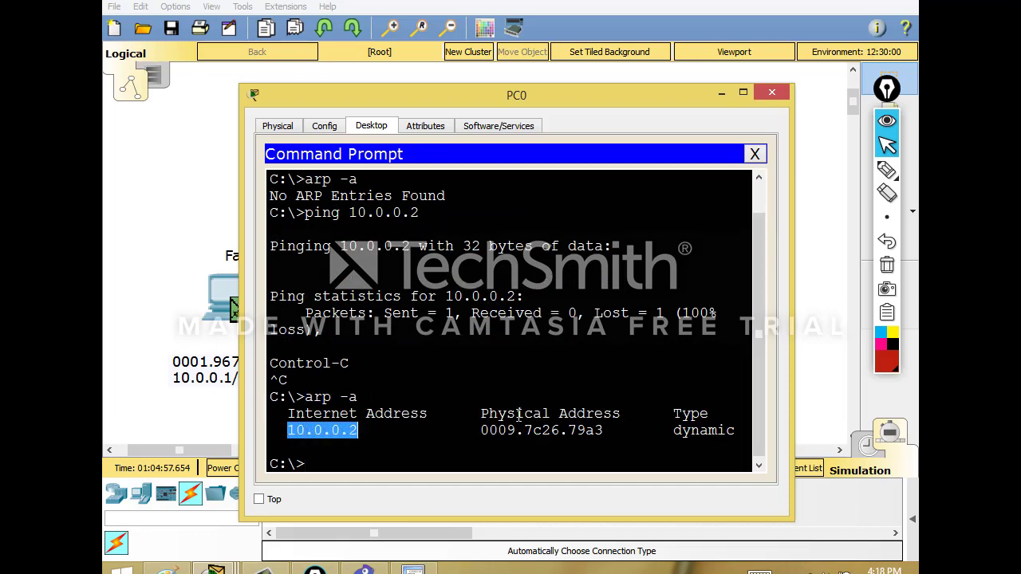
pyautogui.moveTo(480, 431); pyautogui.dragTo(606, 434)
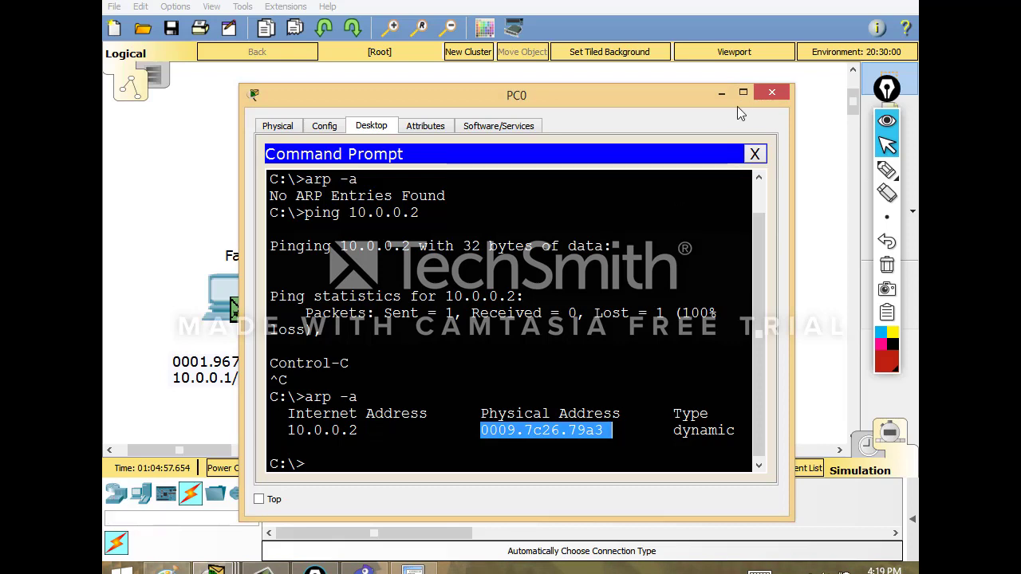
pyautogui.click(755, 154)
pyautogui.click(721, 92)
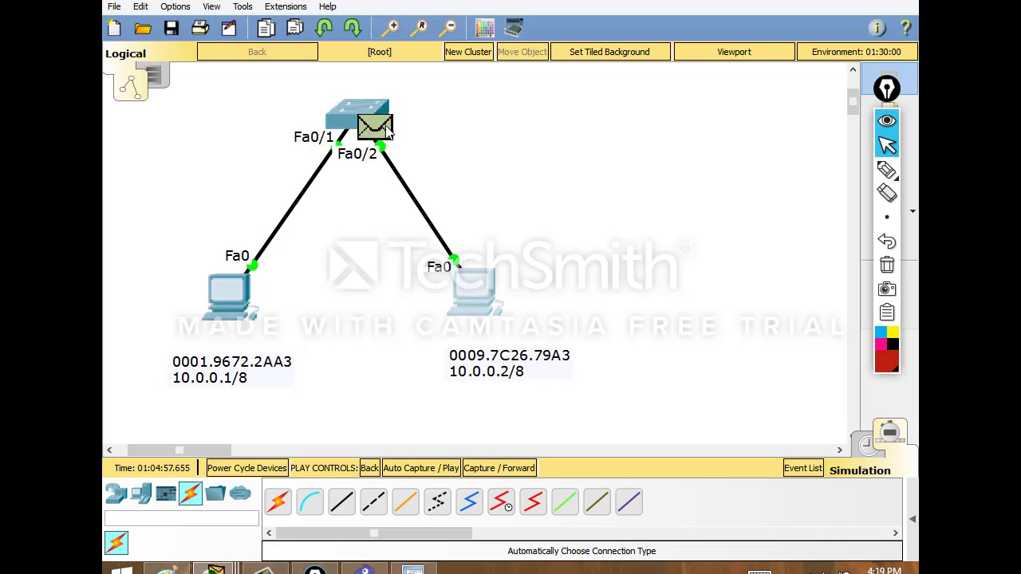
# - Examine the ICMP packet's Layer 2 addresses at Switch0, compare them with the Fa0/2 MAC table entry, and dismiss both windows
pyautogui.click(382, 130)
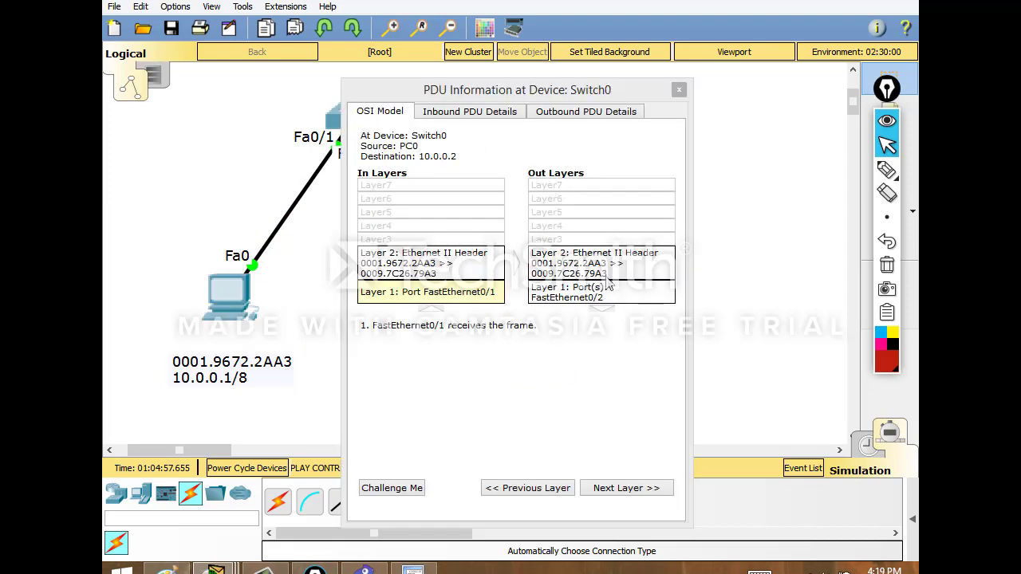
pyautogui.click(678, 90)
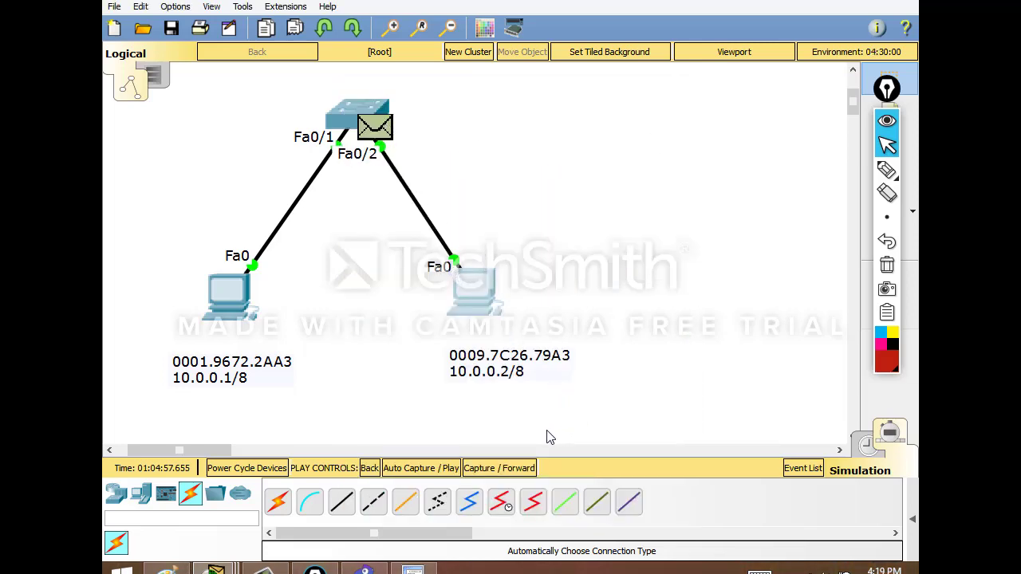
pyautogui.moveTo(214, 570)
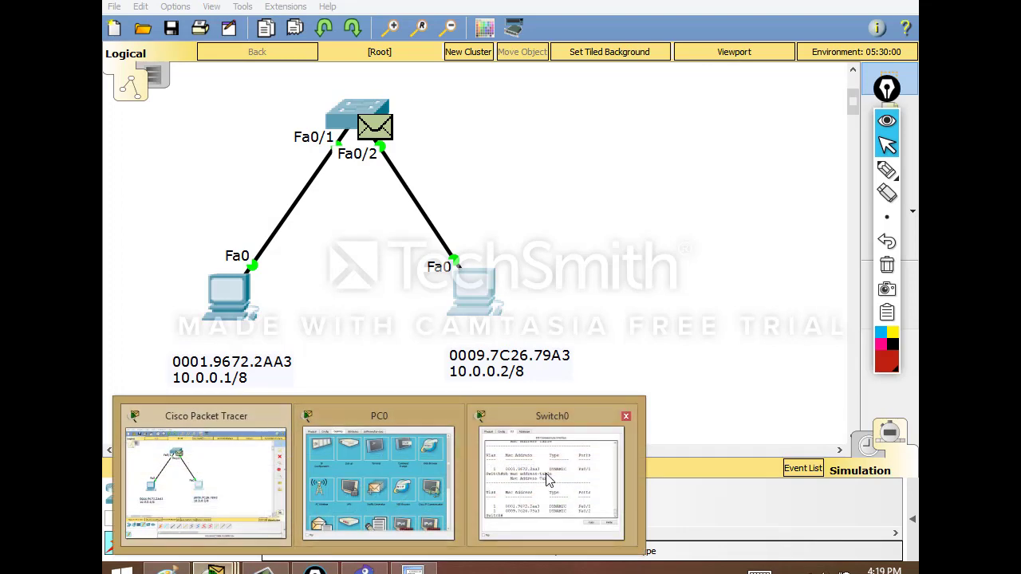
pyautogui.click(526, 443)
pyautogui.doubleClick(492, 420)
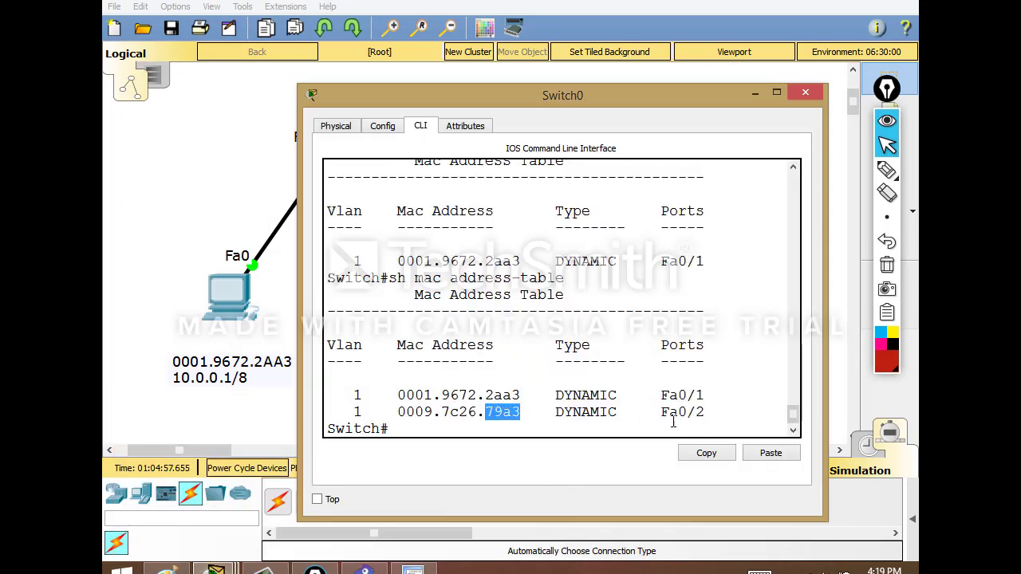
pyautogui.moveTo(667, 421); pyautogui.dragTo(722, 419)
pyautogui.click(755, 94)
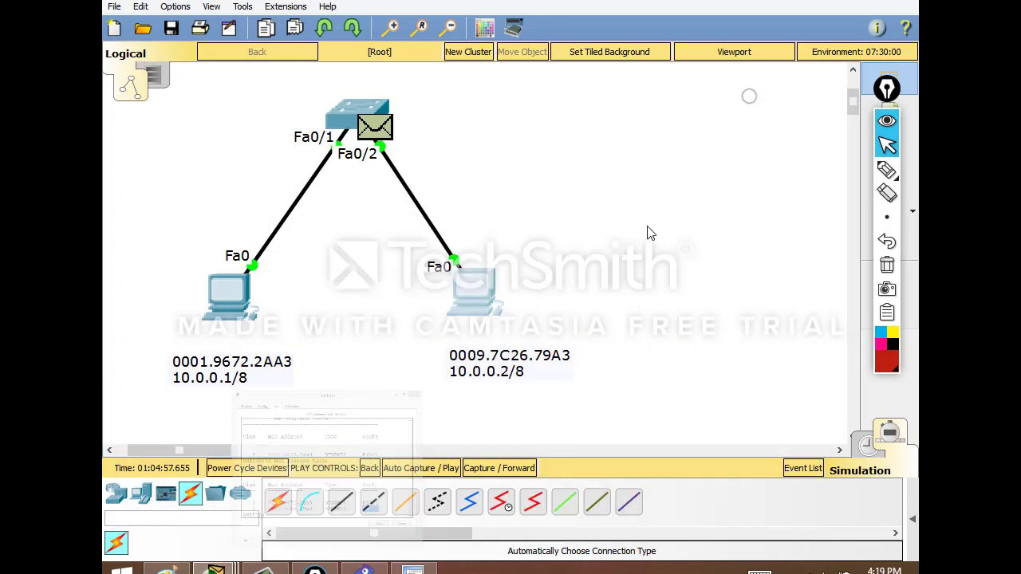
# - Advance the simulation by three events to deliver the echo request to 10.0.0.2 and bring the ICMP reply back to PC0
pyautogui.click(514, 468)
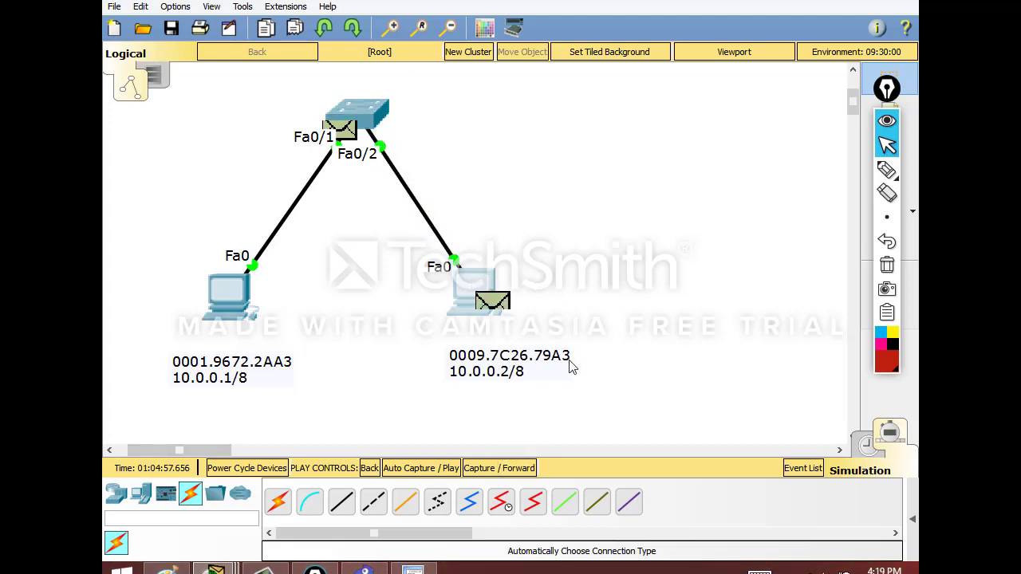
pyautogui.click(518, 469)
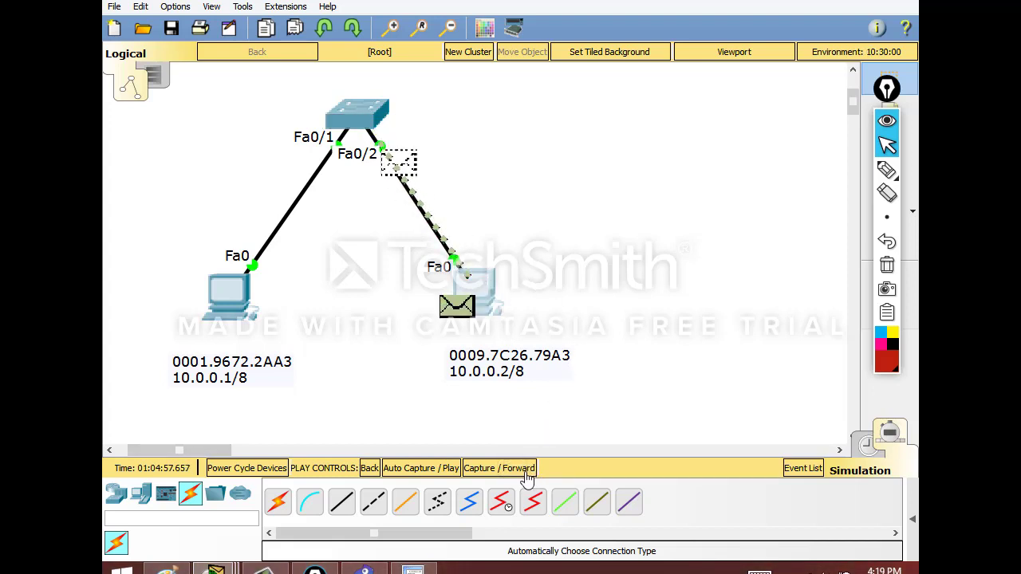
pyautogui.click(526, 477)
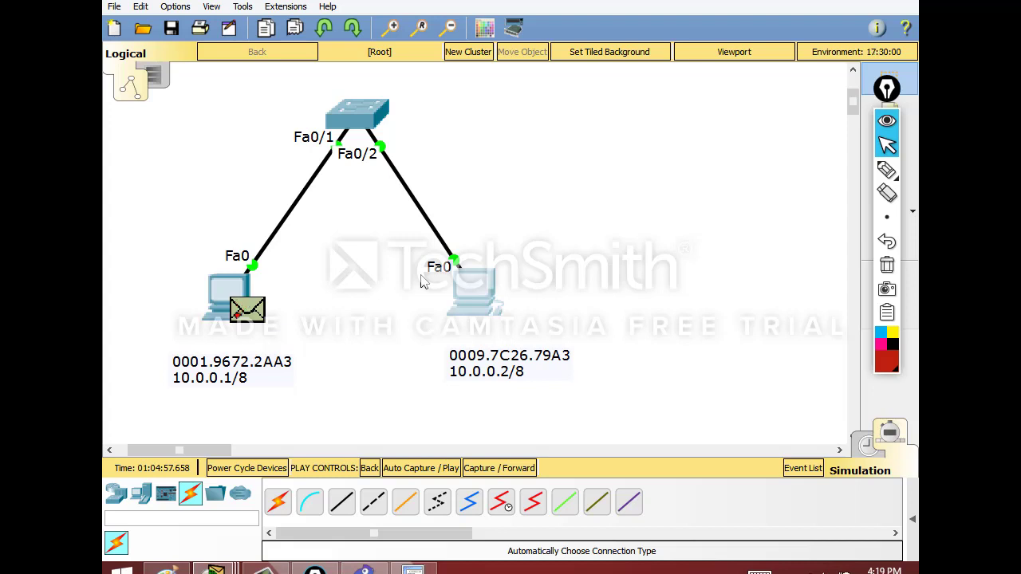
# - Examine the ICMP reply's incoming Layer 2 and its inbound PDU details at PC0, and close the window
pyautogui.click(249, 313)
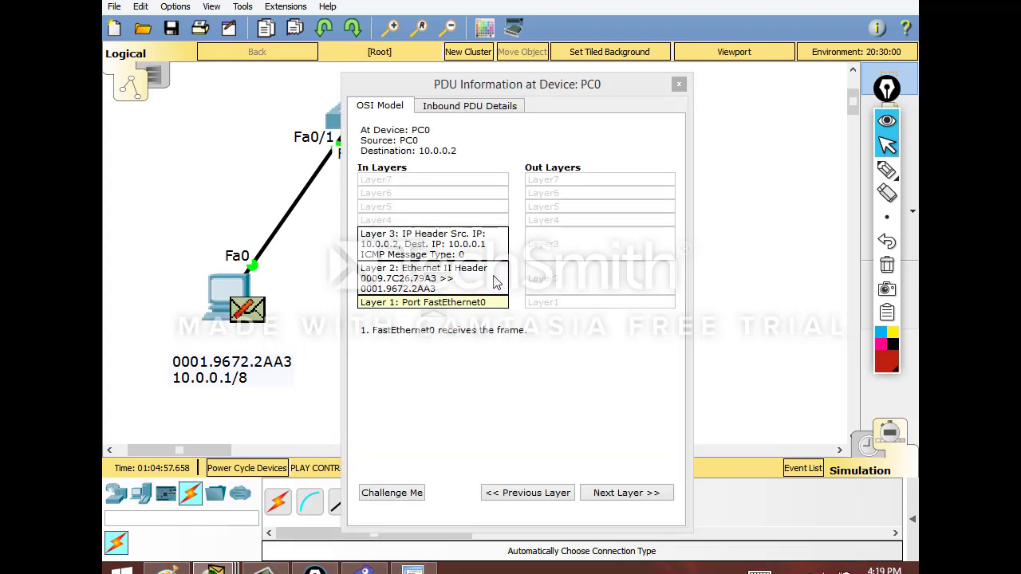
pyautogui.click(496, 282)
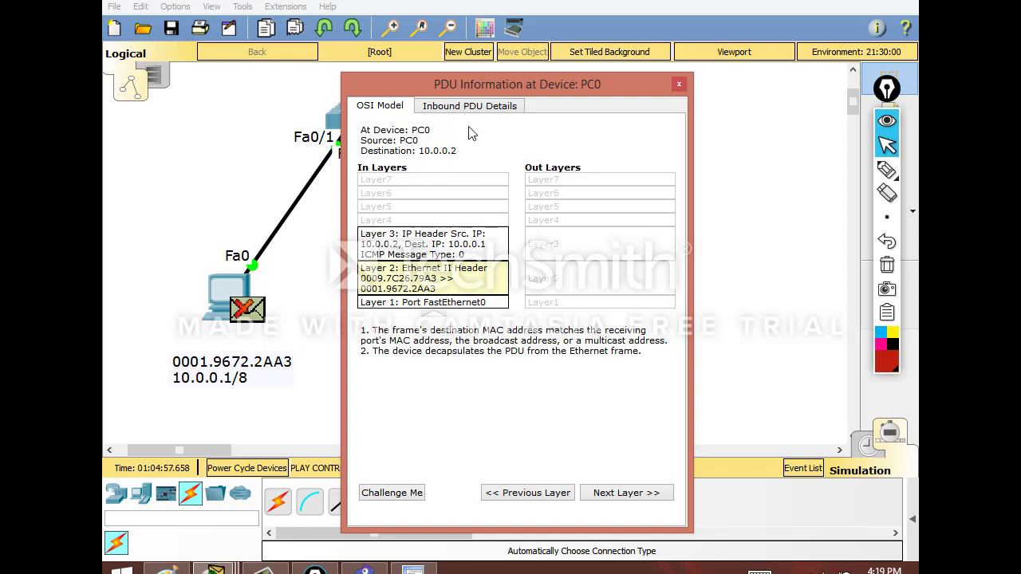
pyautogui.click(481, 106)
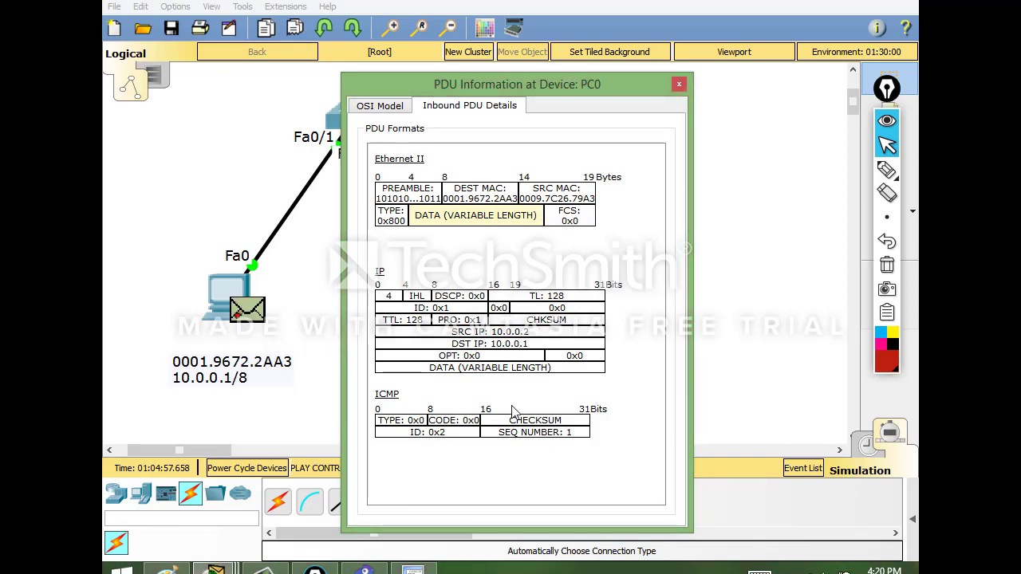
pyautogui.click(678, 85)
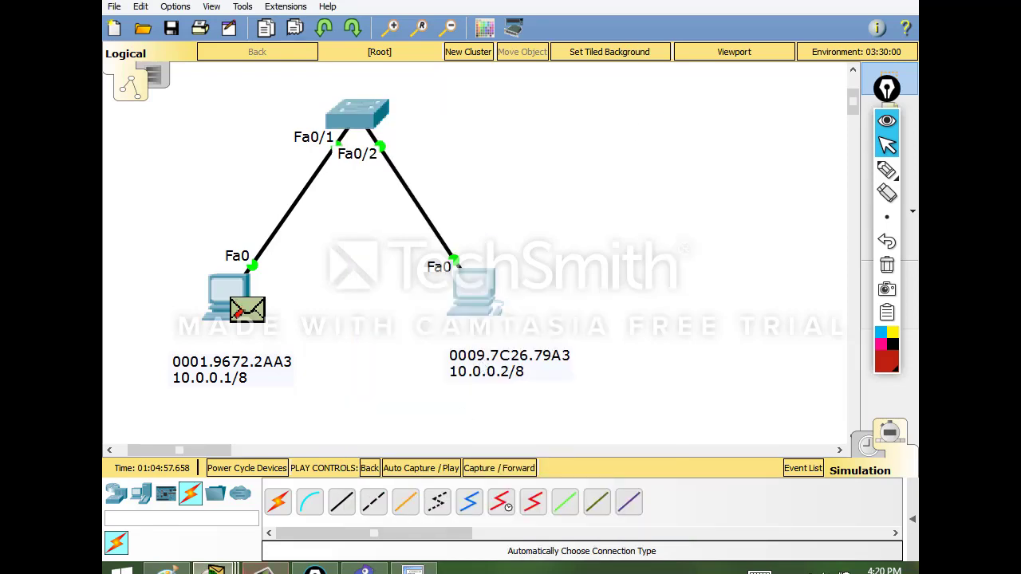
# - Highlight the ping output and the 10.0.0.2 ARP entry in PC0's command prompt, and return to the topology
pyautogui.moveTo(215, 568)
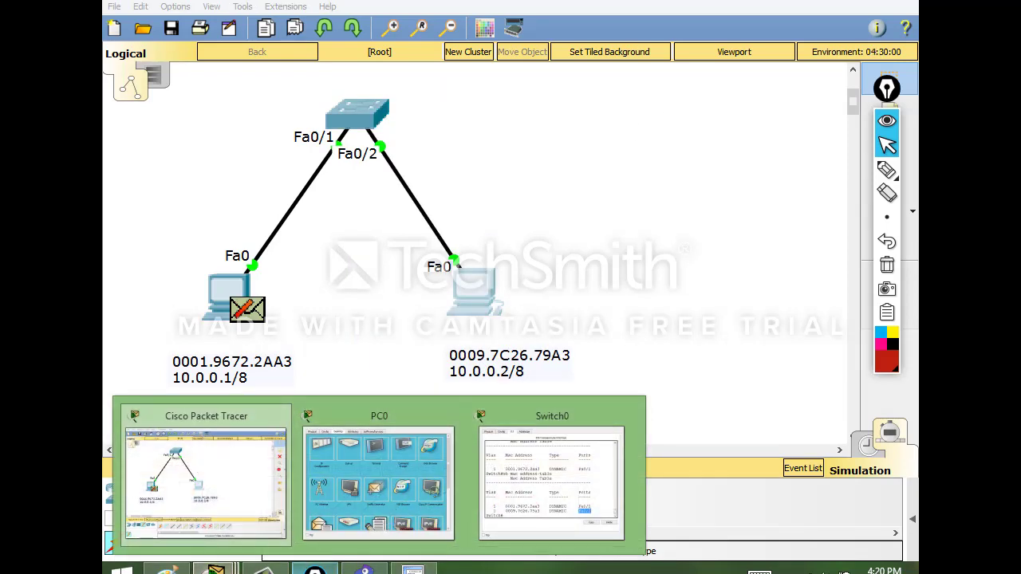
pyautogui.click(379, 479)
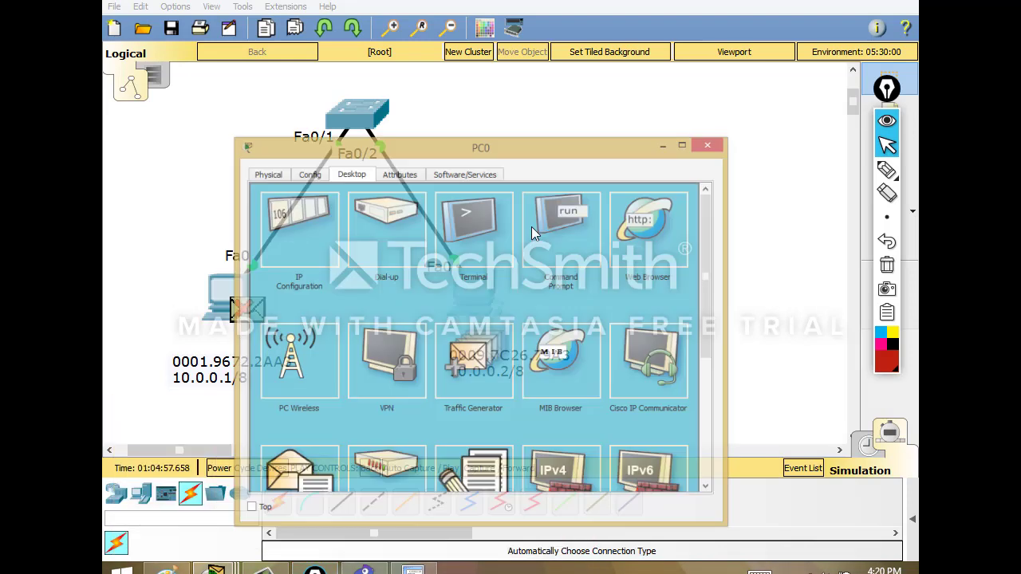
pyautogui.click(605, 171)
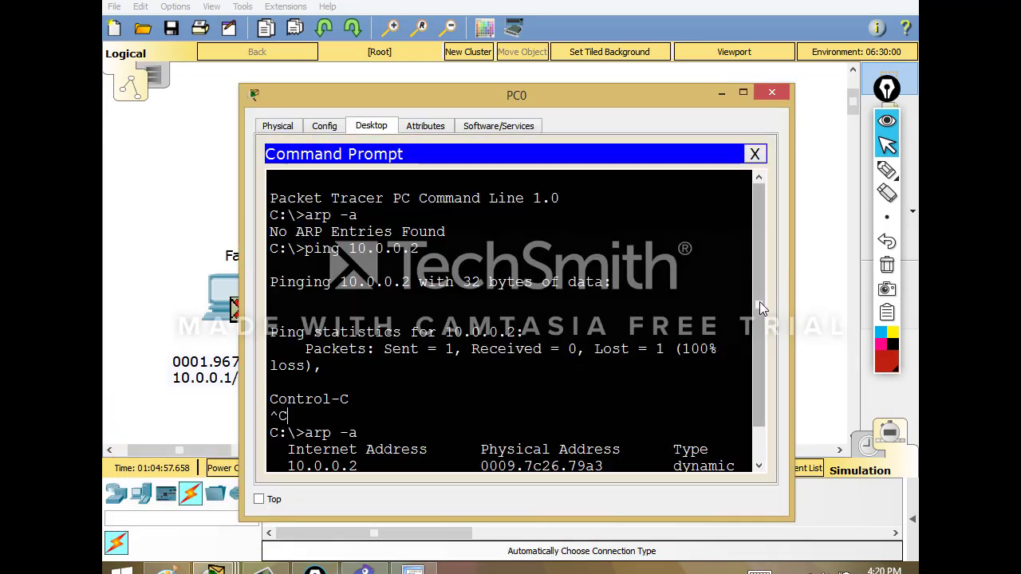
pyautogui.moveTo(760, 355); pyautogui.dragTo(755, 463)
pyautogui.moveTo(278, 242); pyautogui.dragTo(569, 367)
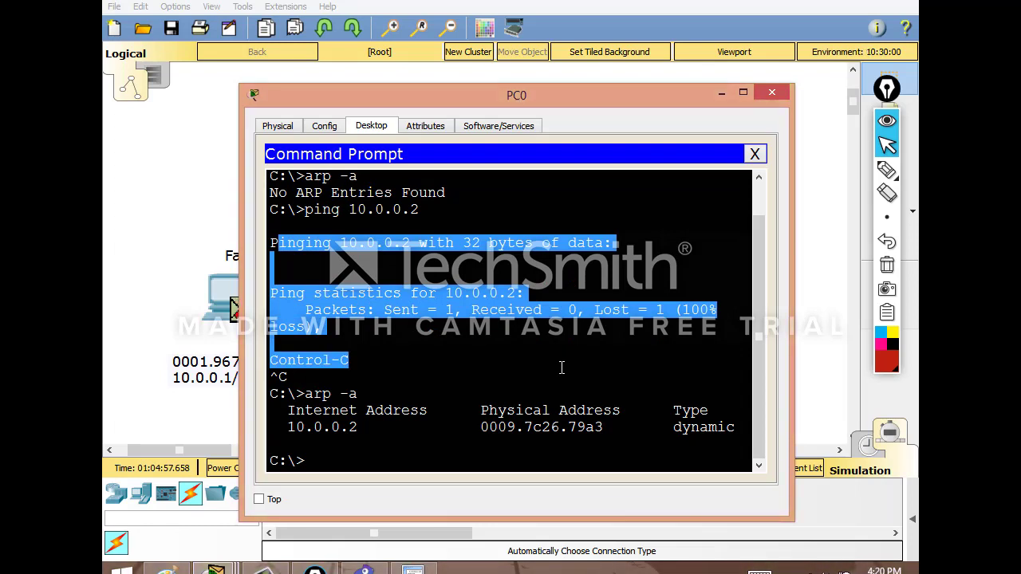
pyautogui.moveTo(296, 428); pyautogui.dragTo(374, 433)
pyautogui.moveTo(381, 340); pyautogui.dragTo(268, 244)
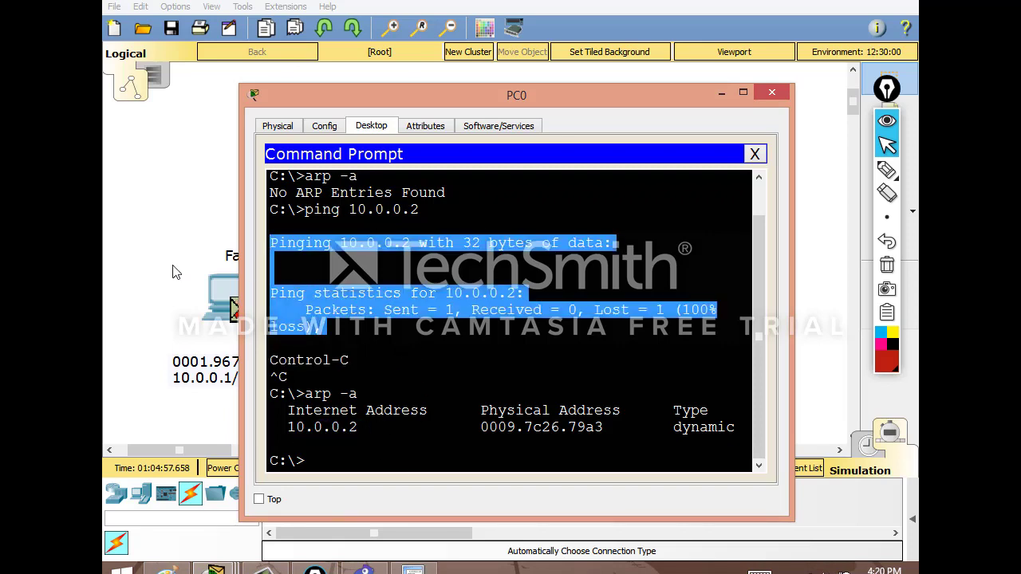
pyautogui.click(146, 246)
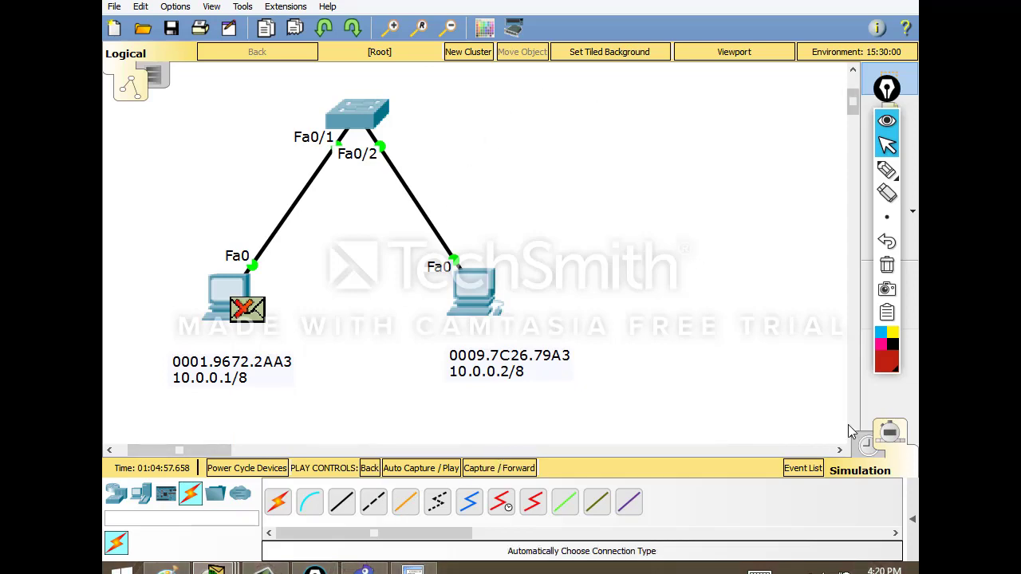
# - Bring back PC0's command prompt, mark its ARP table entry, and switch back to the topology
pyautogui.hotkey('alt', 'Tab')
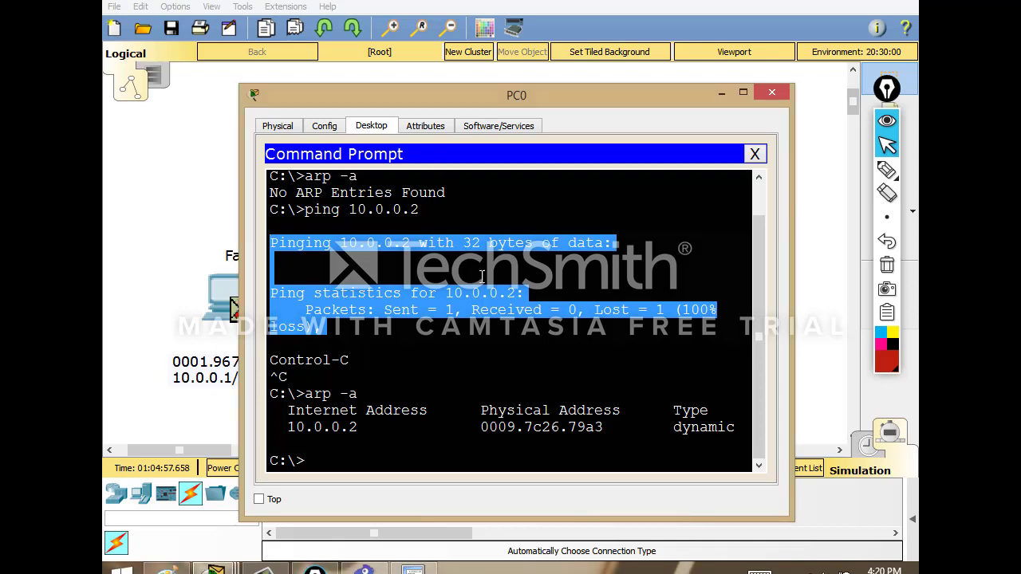
pyautogui.click(454, 394)
pyautogui.moveTo(297, 435); pyautogui.dragTo(523, 429)
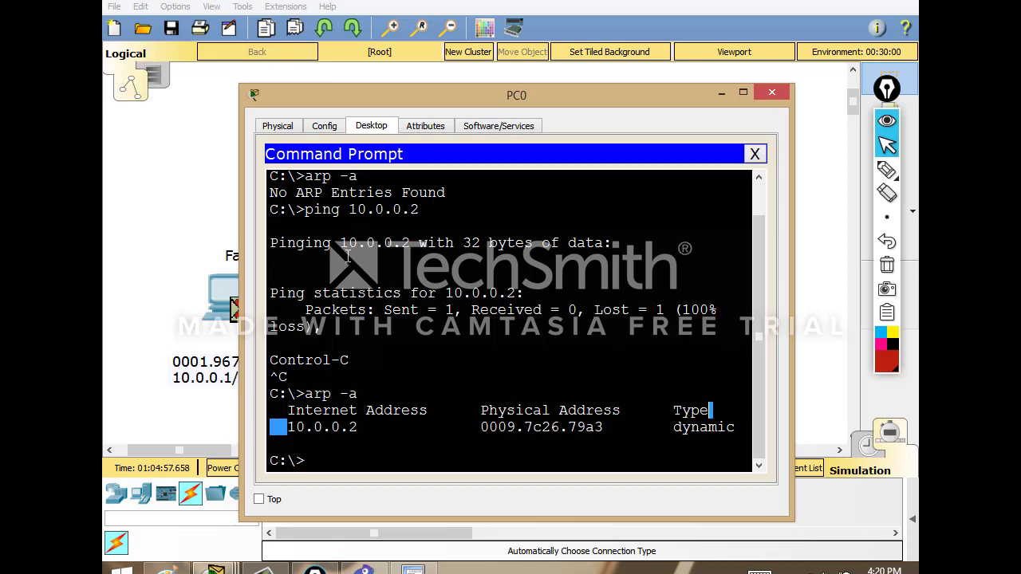
pyautogui.hotkey('alt', 'Tab')
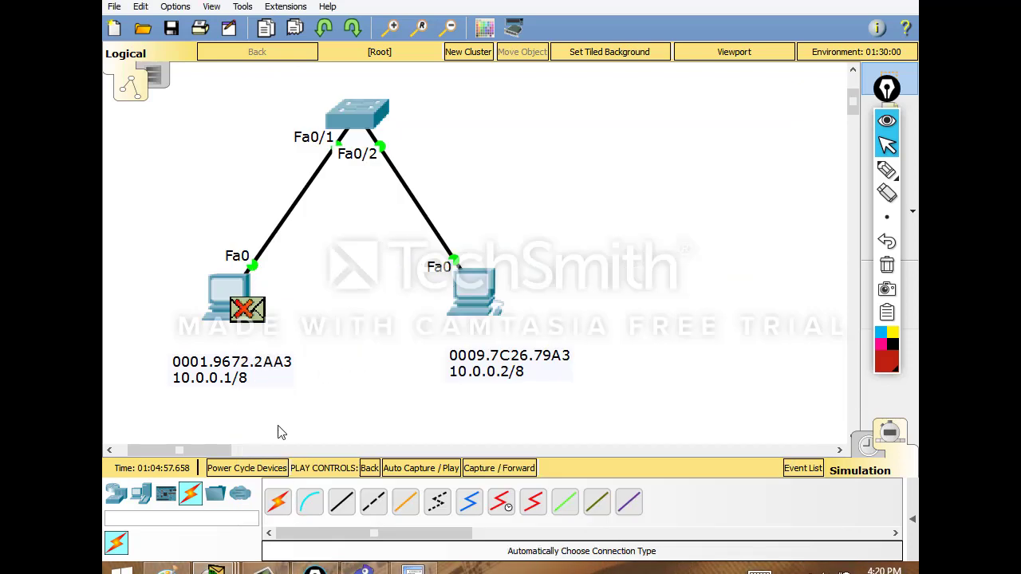
# - Review the ICMP reply's OSI model view and the Ethernet, IP and ICMP fields of its inbound PDU at PC0
pyautogui.click(252, 313)
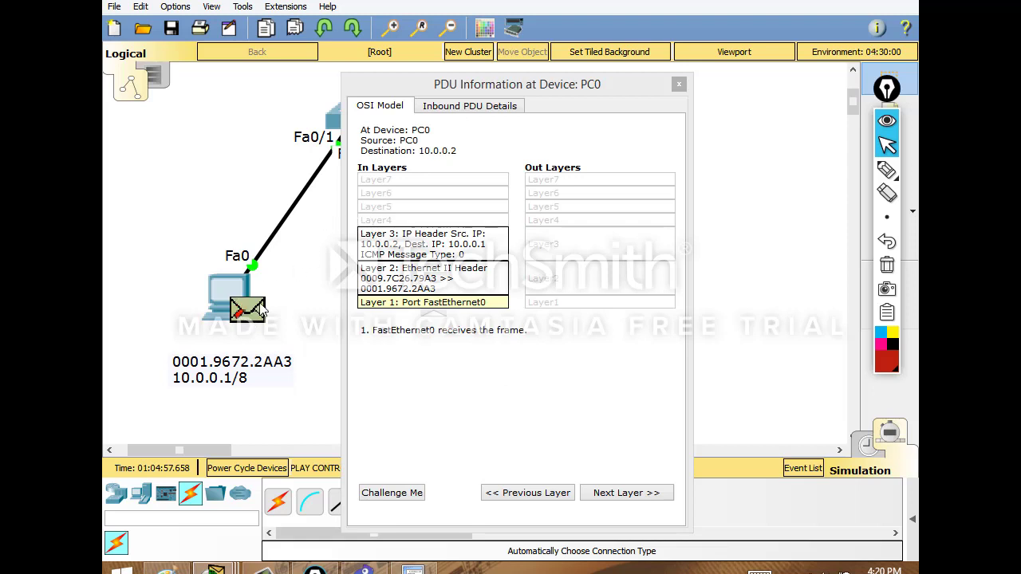
pyautogui.click(467, 107)
pyautogui.click(407, 112)
pyautogui.click(449, 109)
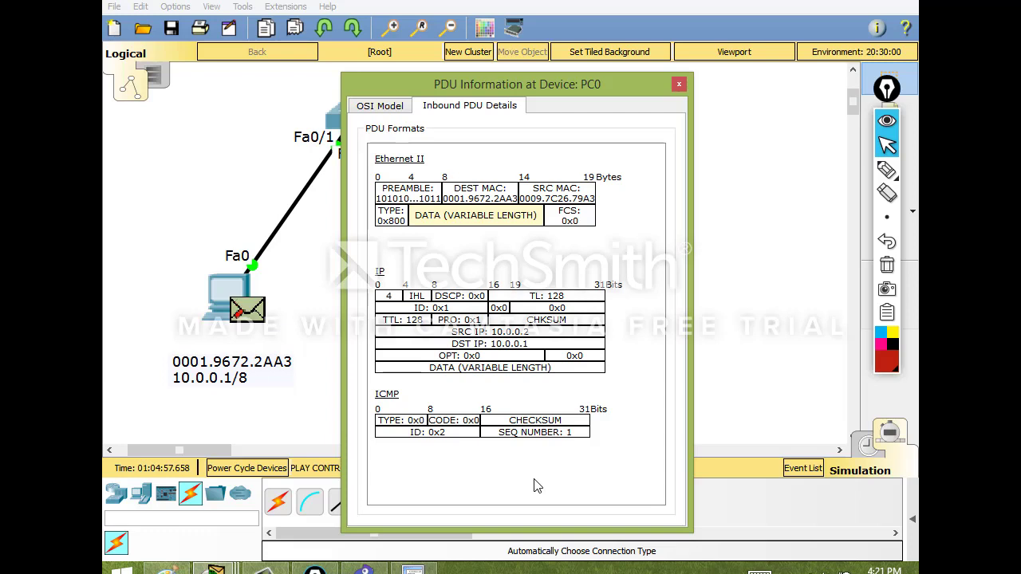
pyautogui.click(679, 83)
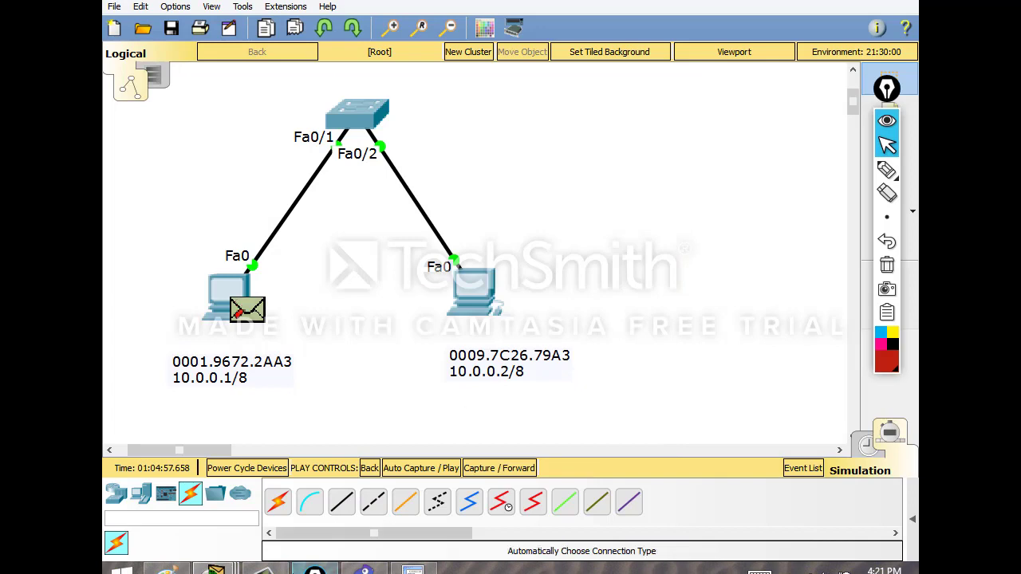
# - Highlight the ping statistics in PC0's command prompt, and close the prompt and PC0's window
pyautogui.moveTo(215, 568)
pyautogui.click(383, 490)
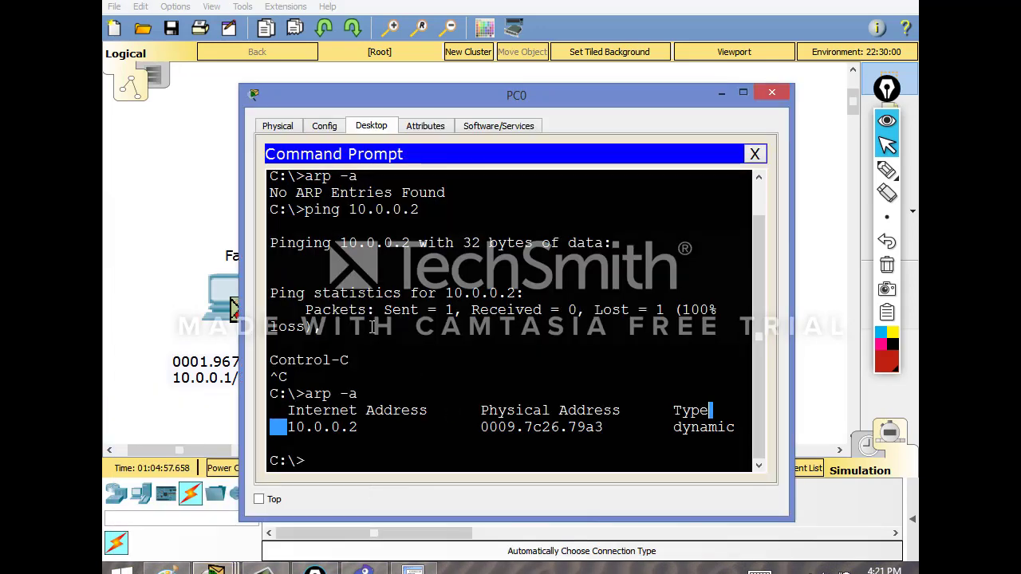
pyautogui.moveTo(361, 365); pyautogui.dragTo(263, 298)
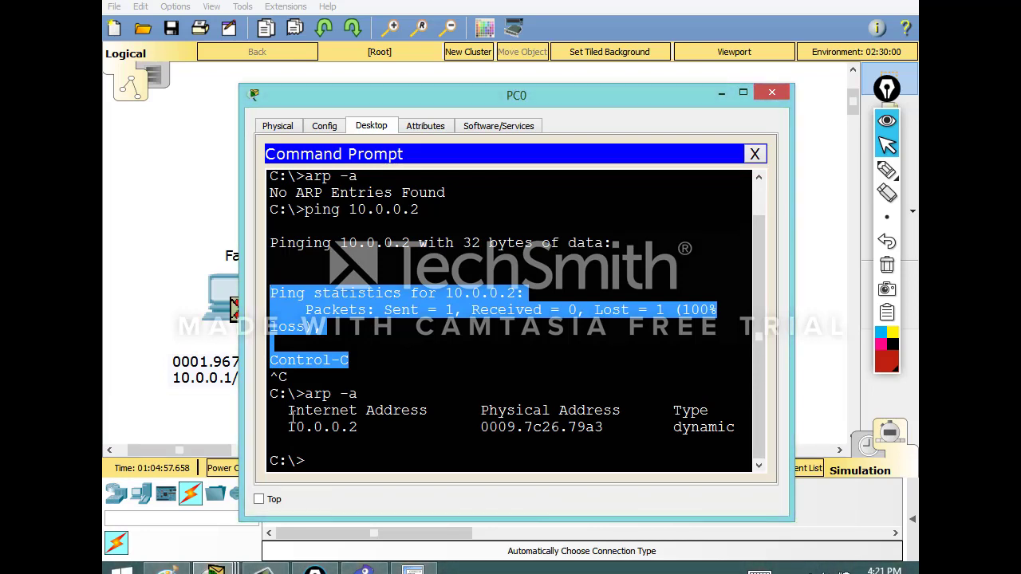
pyautogui.click(755, 154)
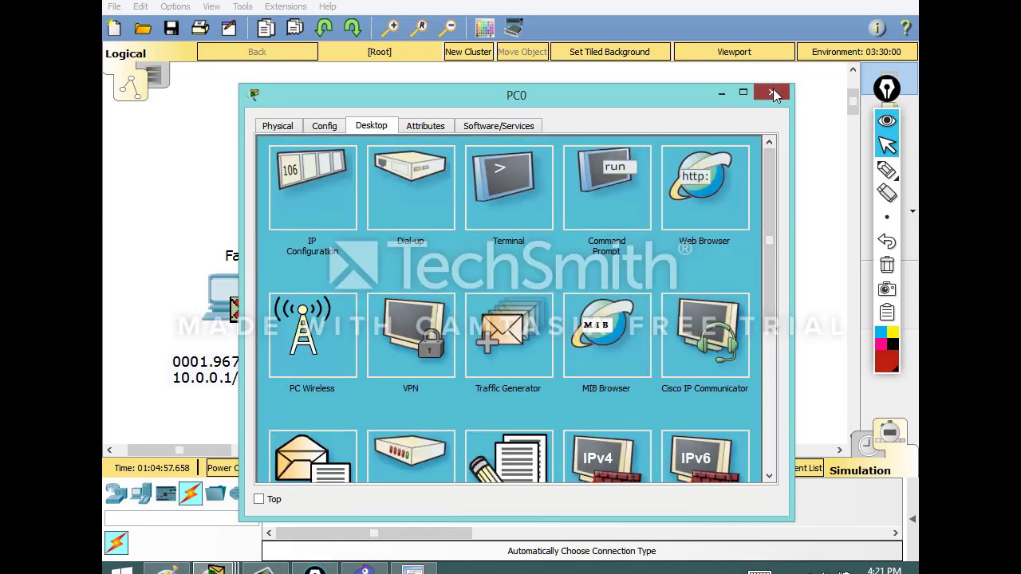
pyautogui.click(771, 93)
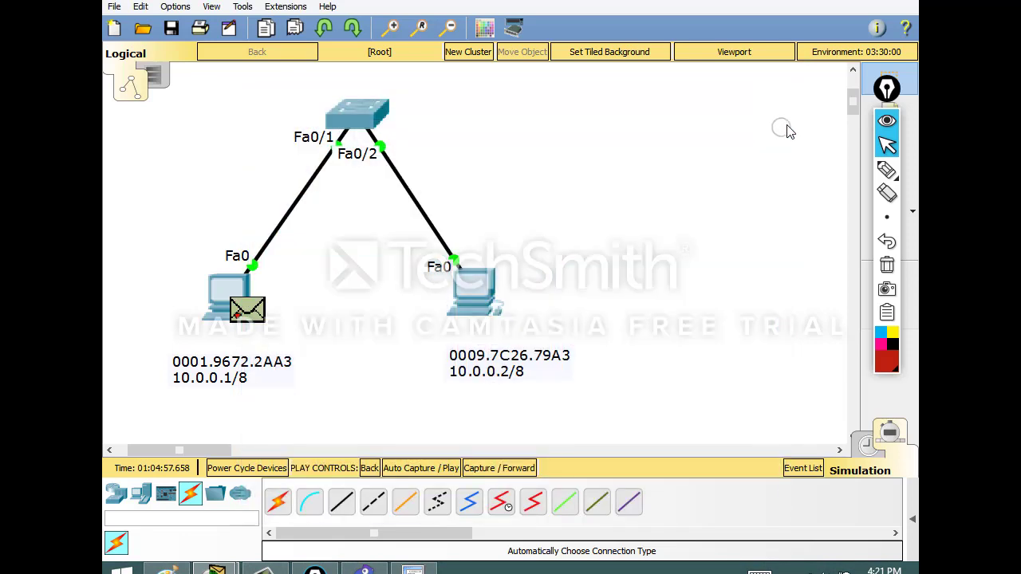
# - Expand the scenario controls and delete Scenario 0's contents to clear the packets from the simulation
pyautogui.click(913, 519)
pyautogui.click(630, 523)
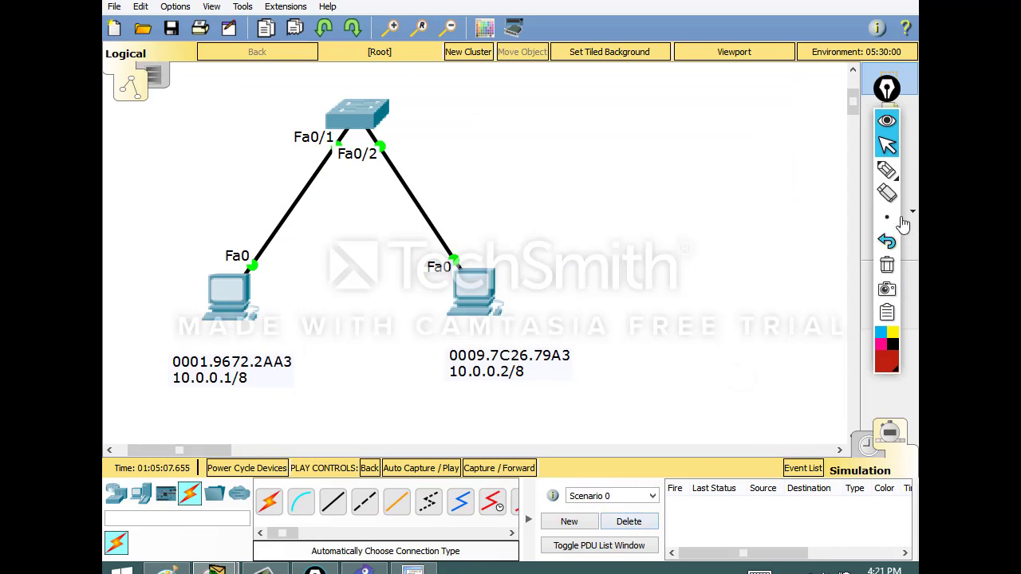
pyautogui.moveTo(888, 171)
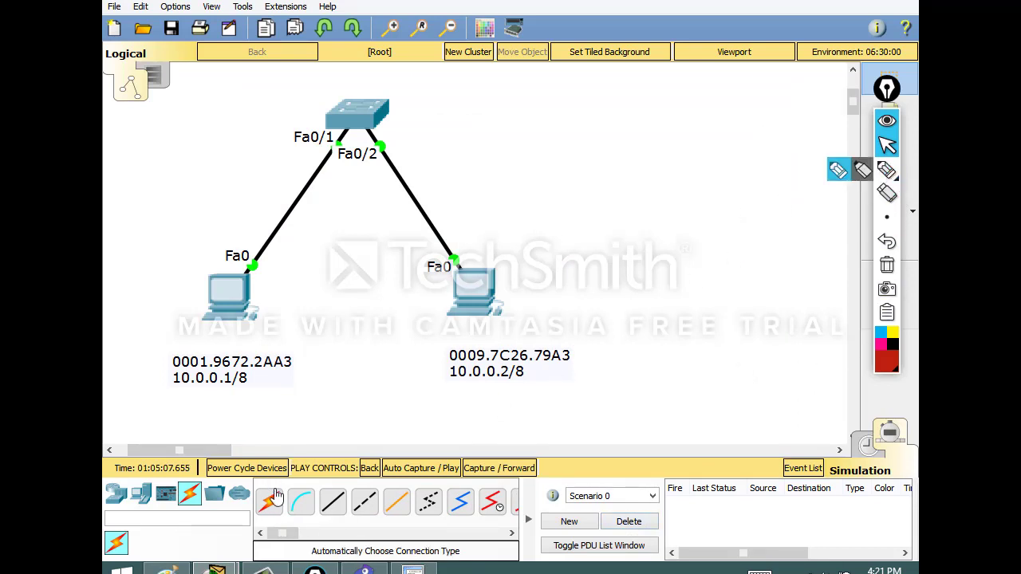
# - Add a generic PC (PC-PT) to the workspace, to the right of the switch
pyautogui.click(140, 494)
pyautogui.click(268, 501)
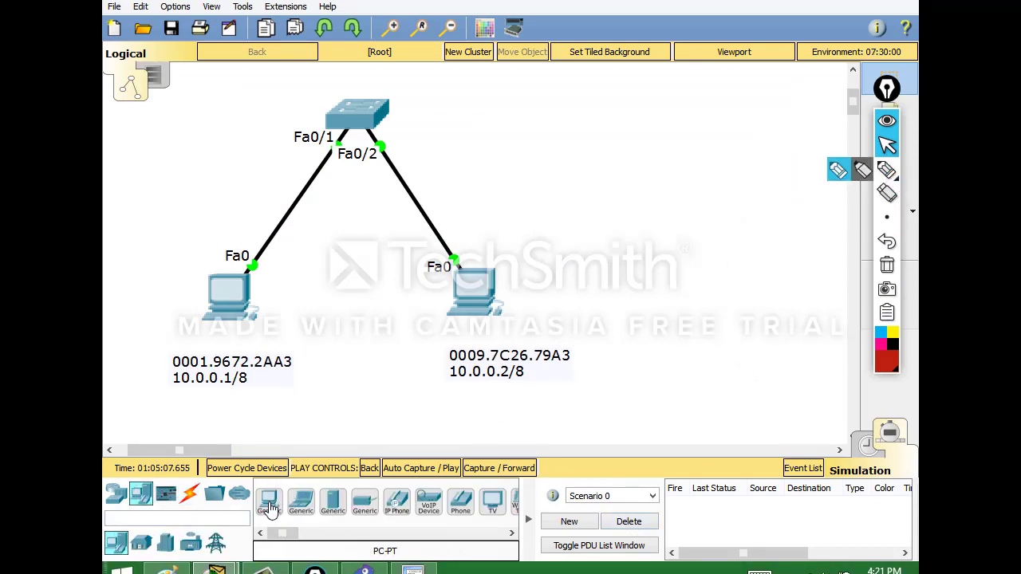
pyautogui.click(634, 165)
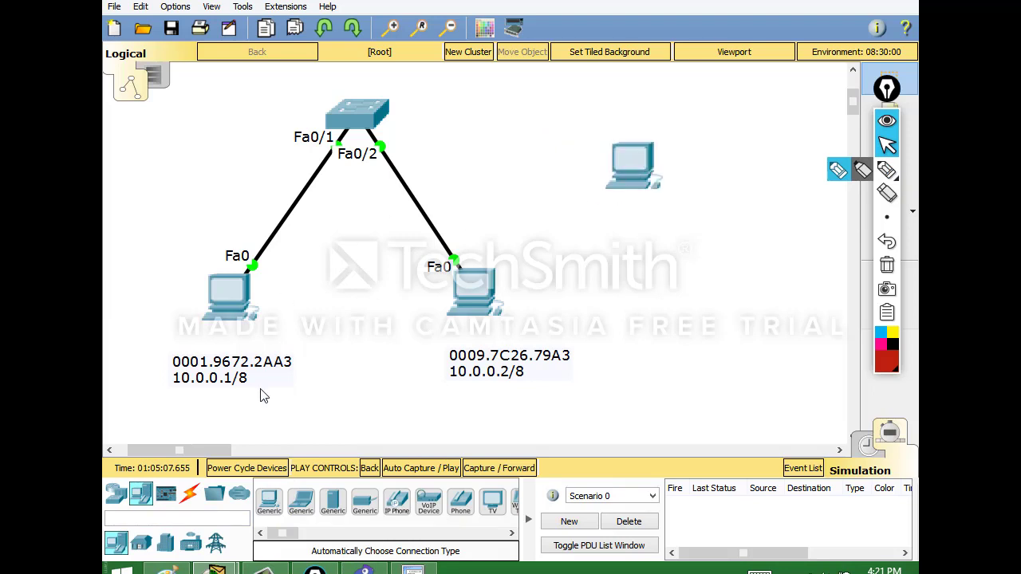
pyautogui.click(189, 493)
pyautogui.click(269, 501)
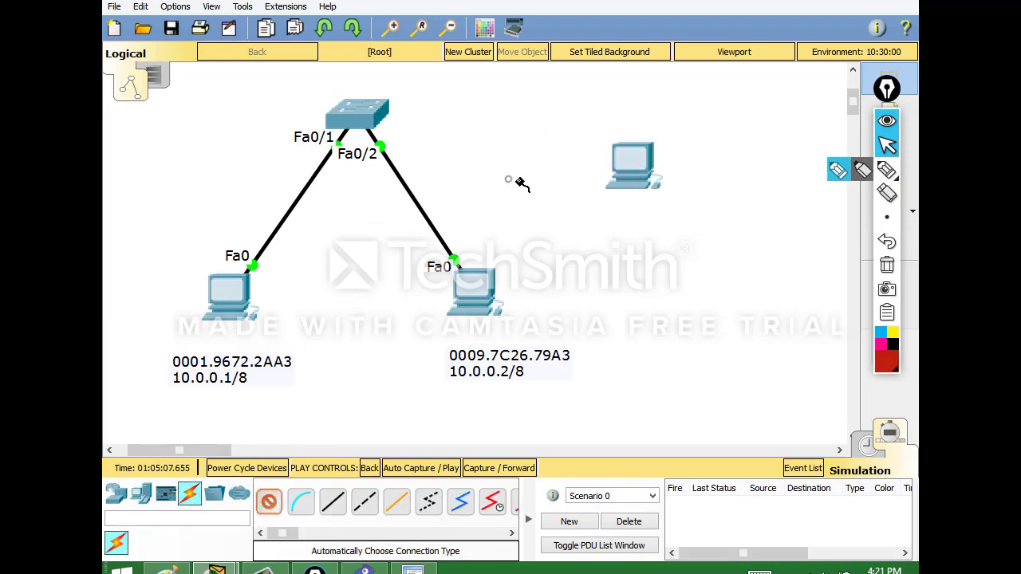
pyautogui.press('Escape')
# - Give the new PC the static IP address 10.0.0.3 with the default subnet mask 255.0.0.0
pyautogui.click(615, 164)
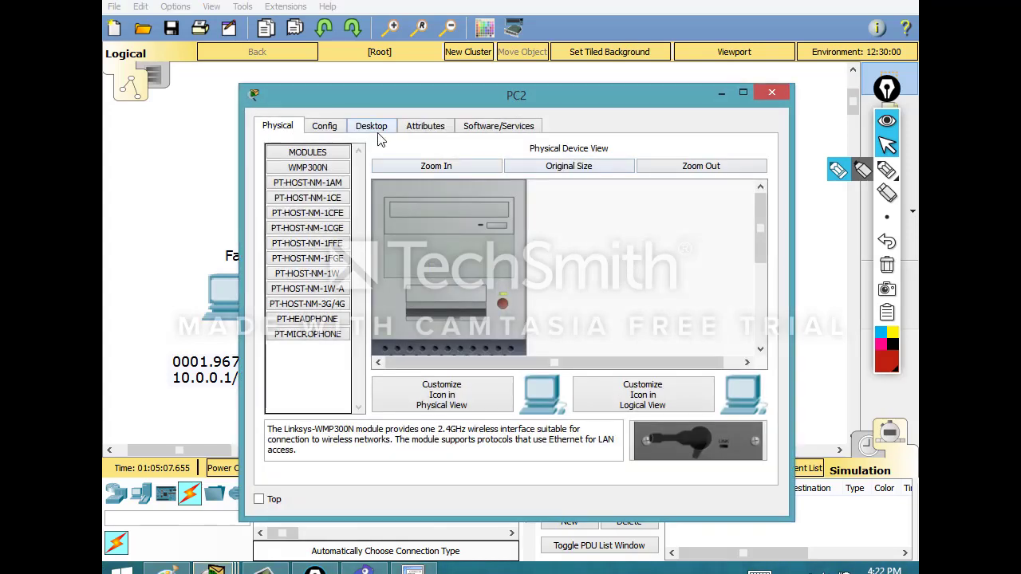
pyautogui.click(371, 125)
pyautogui.click(319, 179)
pyautogui.click(469, 232)
pyautogui.write('10.0.0.3')
pyautogui.press('Tab')
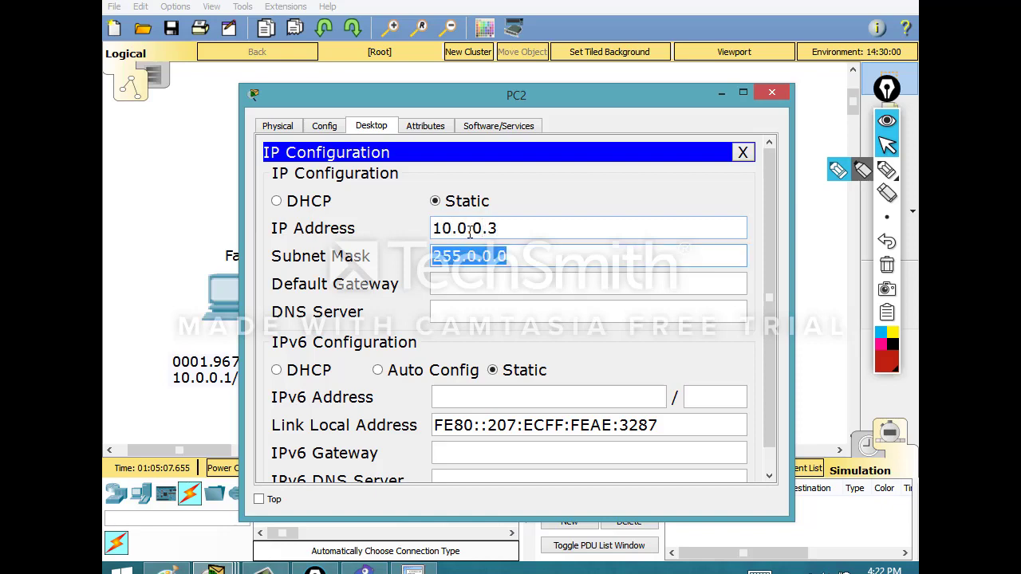
# - Close the new PC's configuration window and connect the switch to that PC with an automatically chosen cable
pyautogui.click(742, 152)
pyautogui.click(772, 92)
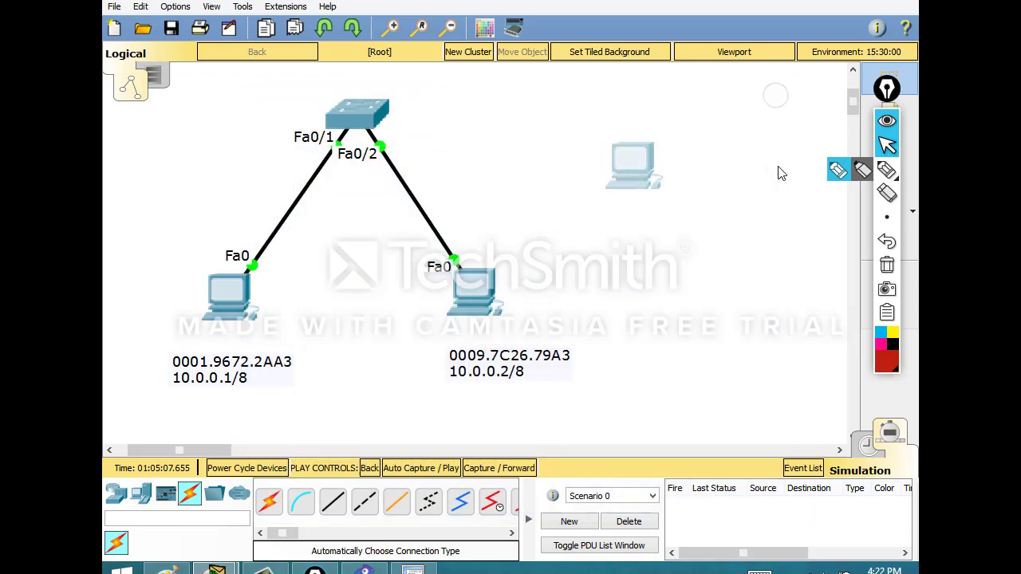
pyautogui.click(268, 501)
pyautogui.click(383, 114)
pyautogui.click(628, 164)
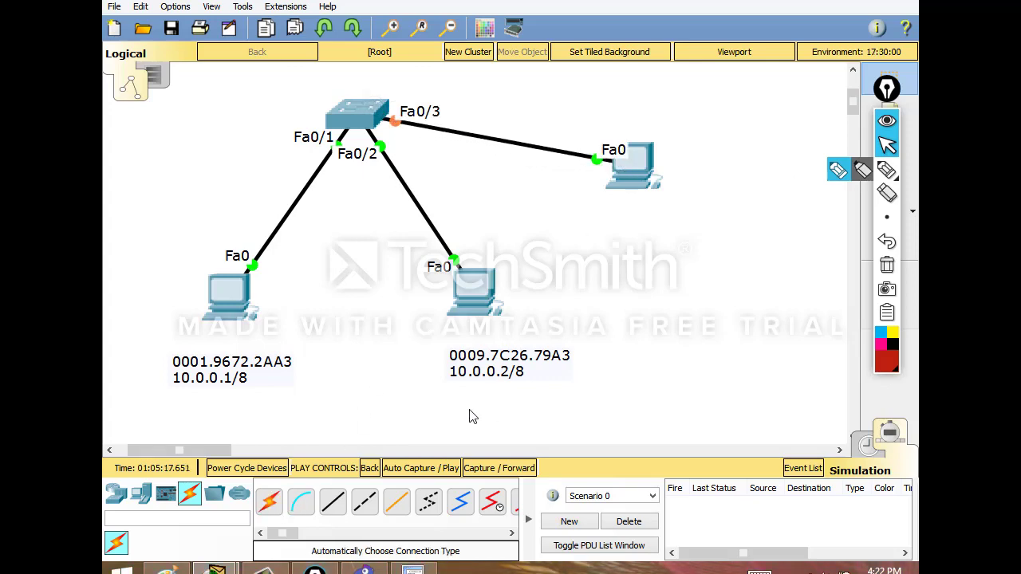
# - Run sh mac address-table in Switch0's maximized CLI to check its MAC table, and return to the topology
pyautogui.moveTo(215, 568)
pyautogui.click(383, 471)
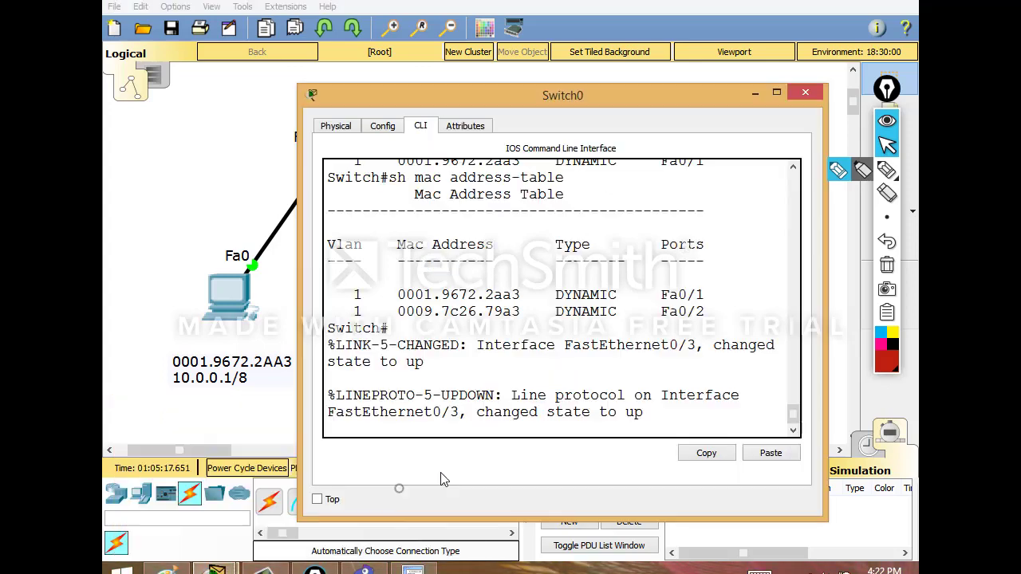
pyautogui.click(778, 102)
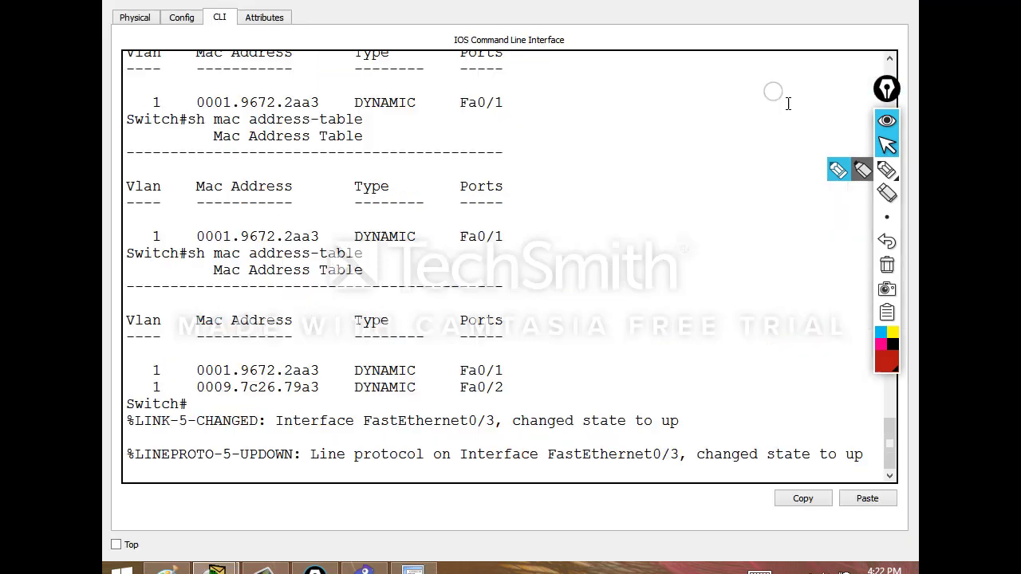
pyautogui.press('Up')
pyautogui.press('Up')
pyautogui.press('Down')
pyautogui.press('Return')
pyautogui.hotkey('alt', 'F4')
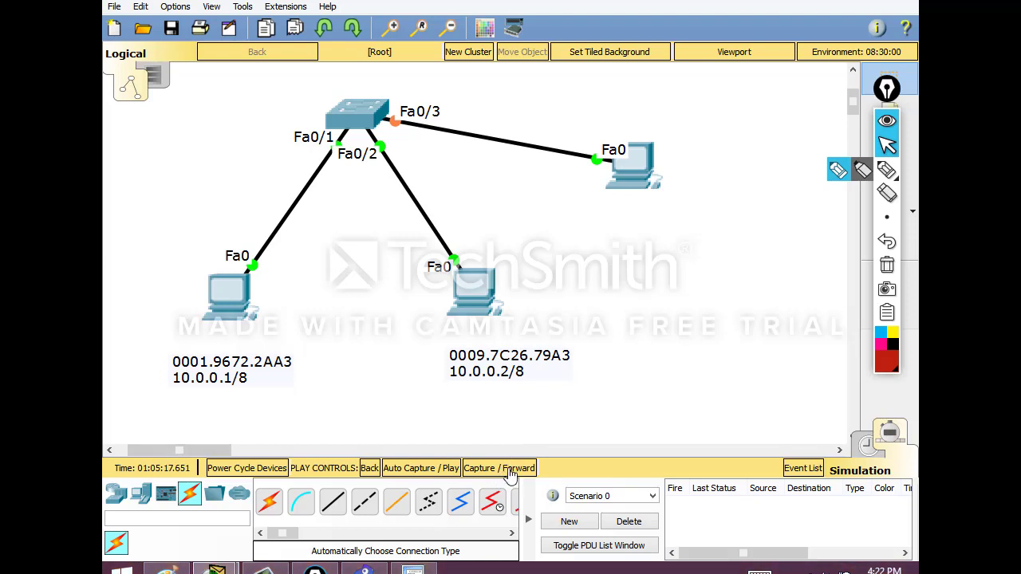
# - Fast-forward time in realtime mode to bring up the new PC's link, and return to simulation mode
pyautogui.click(864, 448)
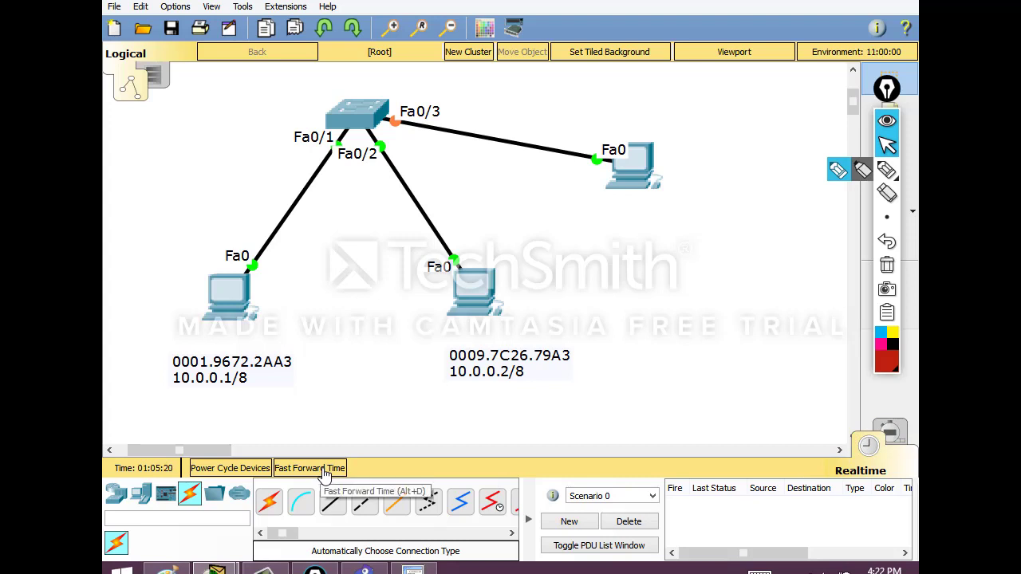
pyautogui.click(335, 471)
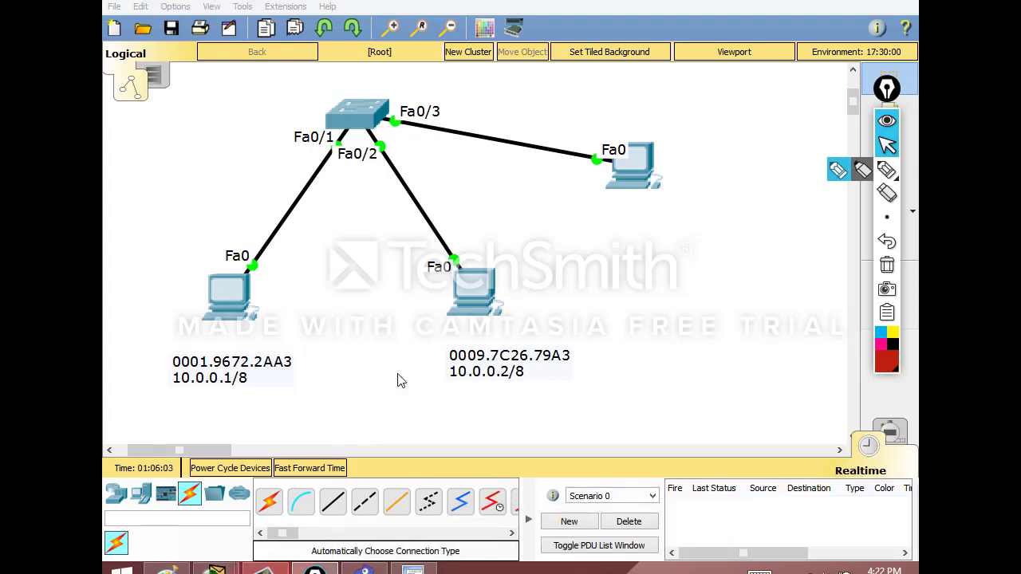
pyautogui.click(899, 434)
pyautogui.click(852, 70)
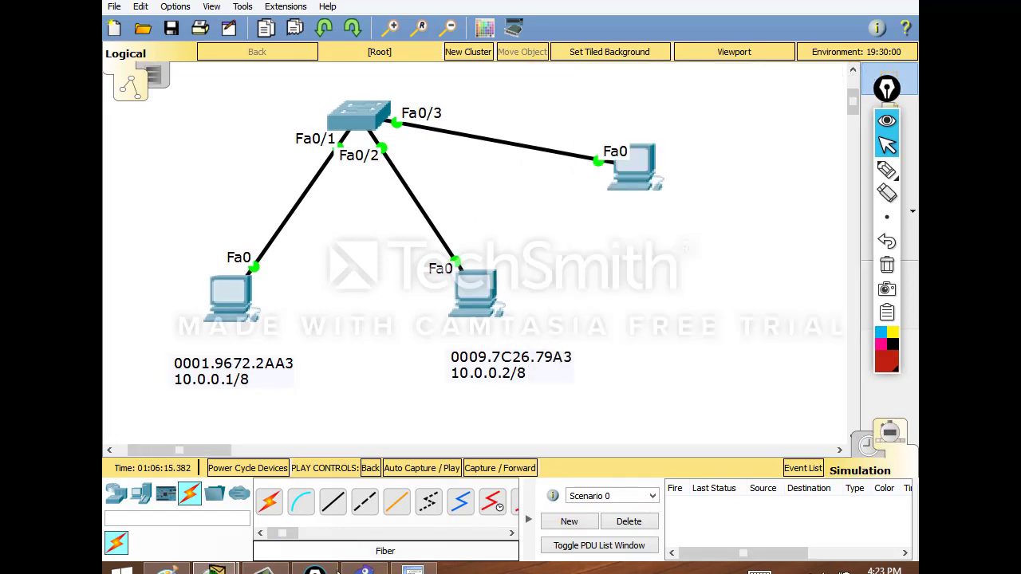
# - Run sh mac address-table twice in Switch0's CLI to recheck the MAC entries, and return to the topology
pyautogui.moveTo(216, 567)
pyautogui.click(398, 479)
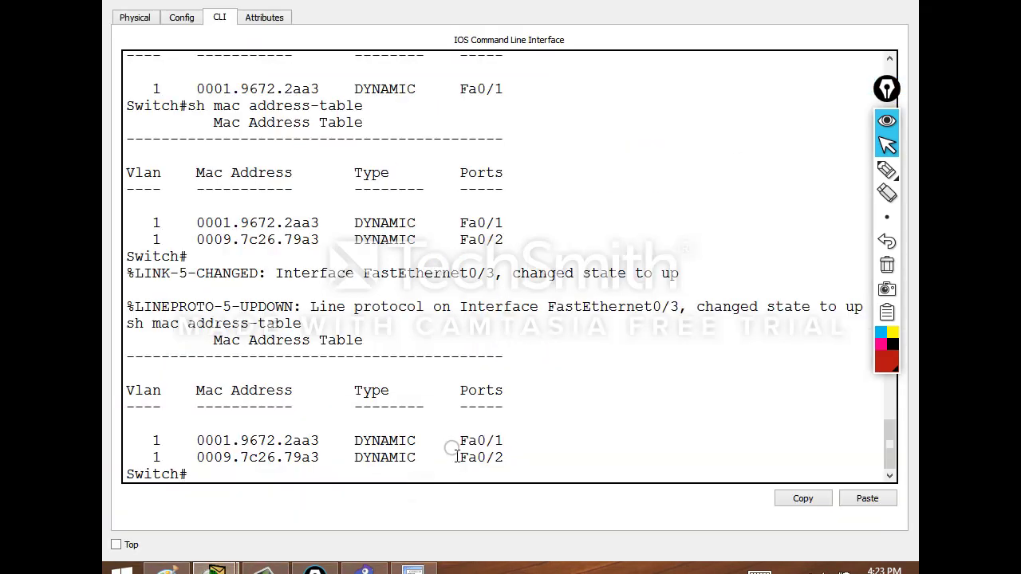
pyautogui.press('Up')
pyautogui.press('Return')
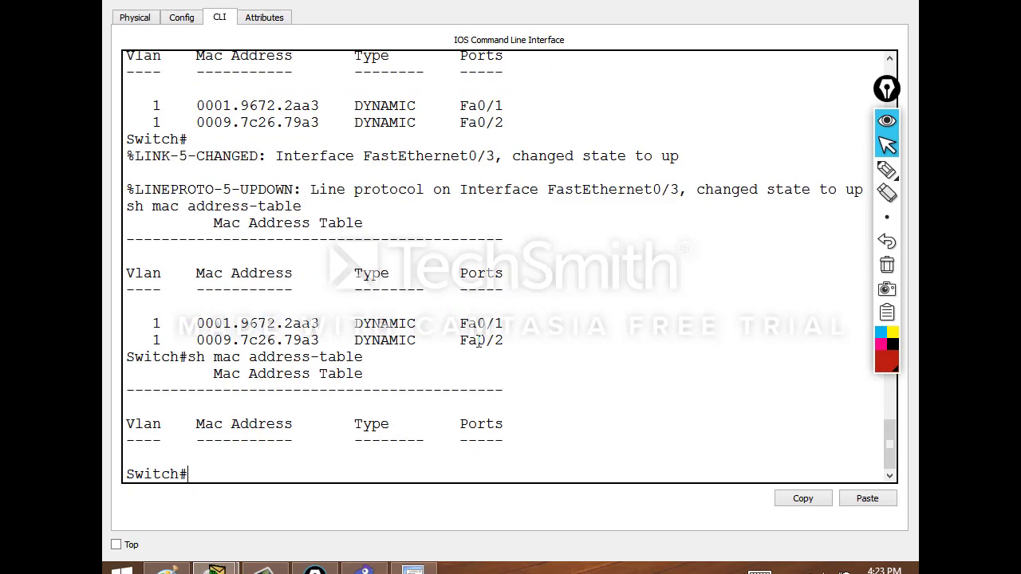
pyautogui.moveTo(204, 334); pyautogui.dragTo(415, 456)
pyautogui.hotkey('alt', 'Tab')
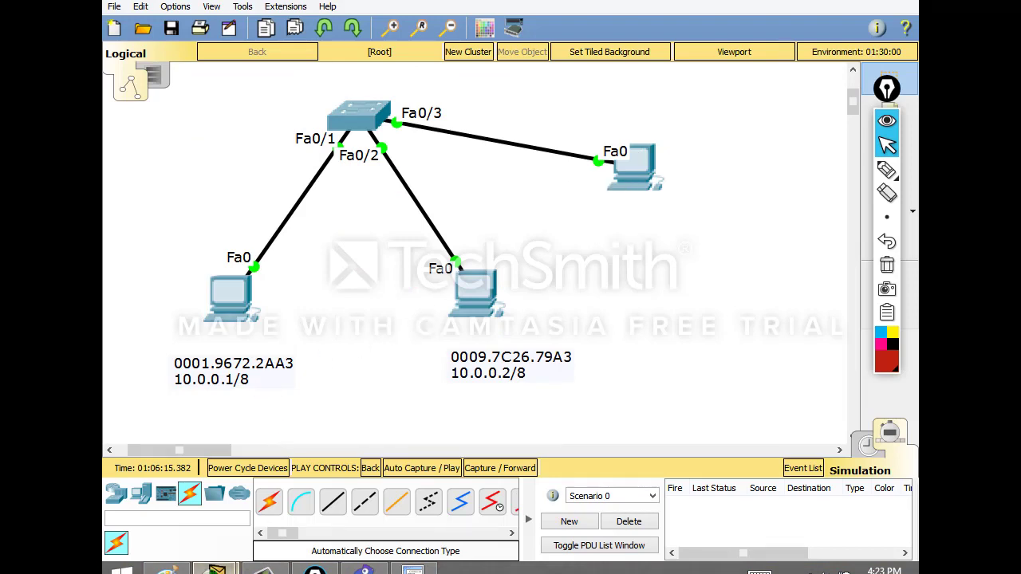
pyautogui.moveTo(216, 568)
pyautogui.click(351, 475)
pyautogui.write('sh mac address-table')
pyautogui.press('Return')
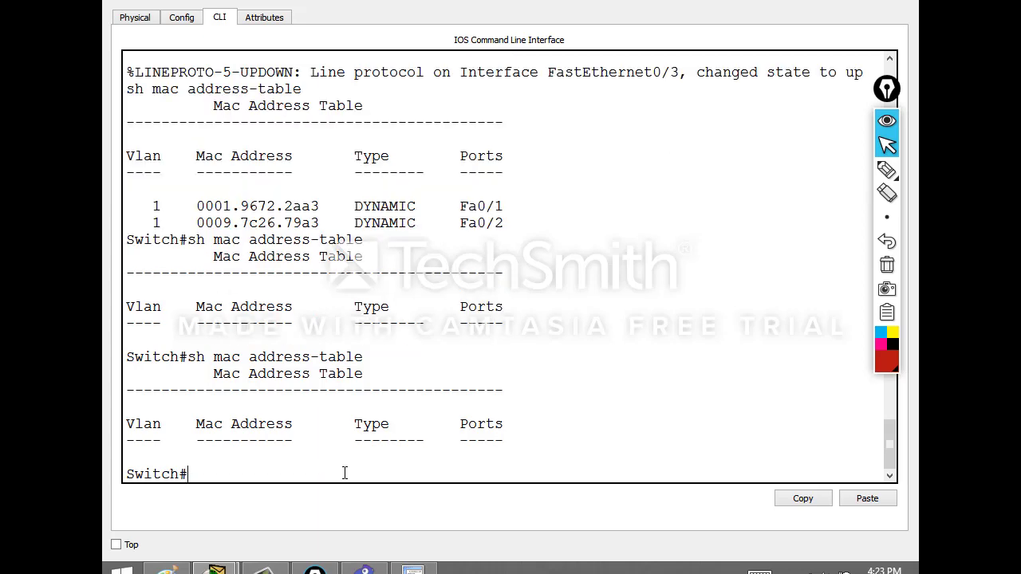
pyautogui.hotkey('alt', 'Tab')
# - Run arp -a in PC0's command prompt to view its ARP table, and close PC0's window
pyautogui.click(230, 312)
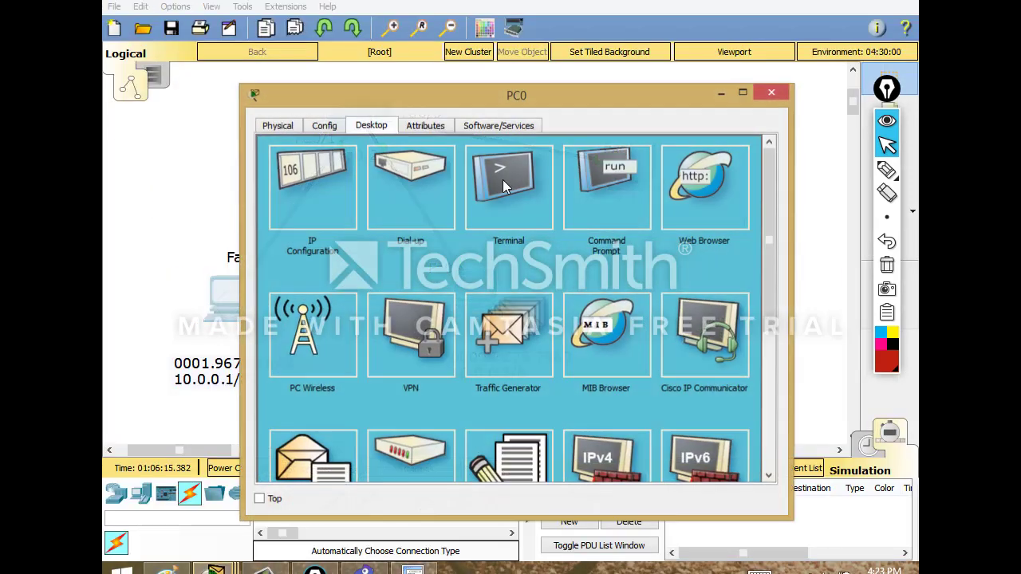
pyautogui.click(599, 182)
pyautogui.write('arp -a')
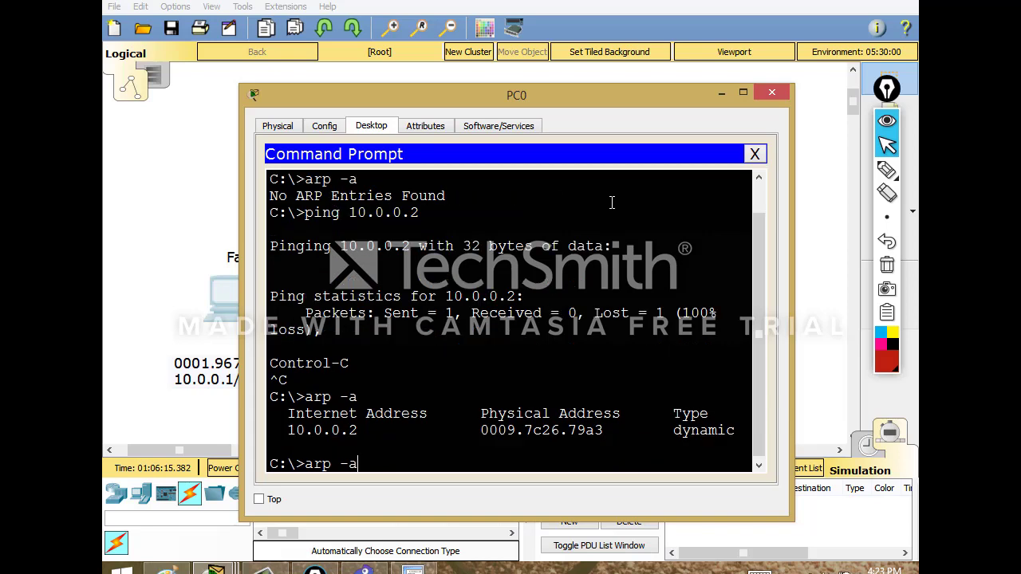
pyautogui.press('Return')
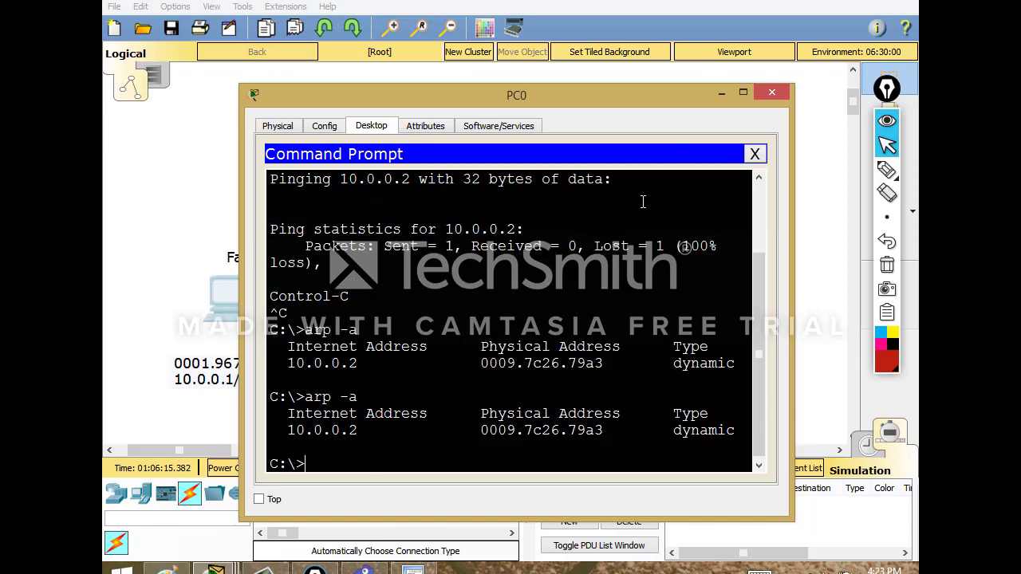
pyautogui.click(754, 154)
pyautogui.click(771, 92)
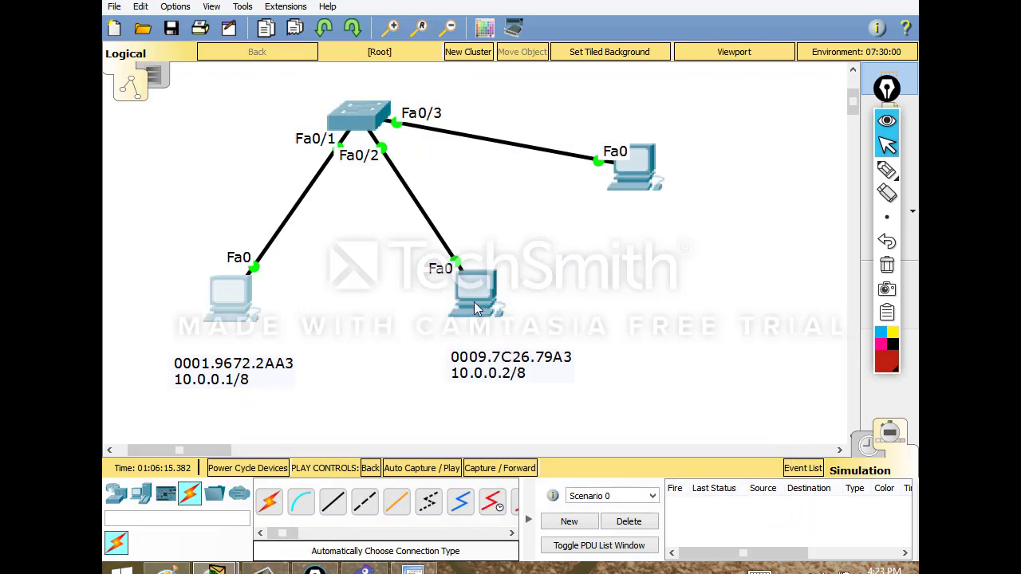
# - Run arp -a in PC1's command prompt to view its ARP table, and close PC1's window
pyautogui.click(478, 302)
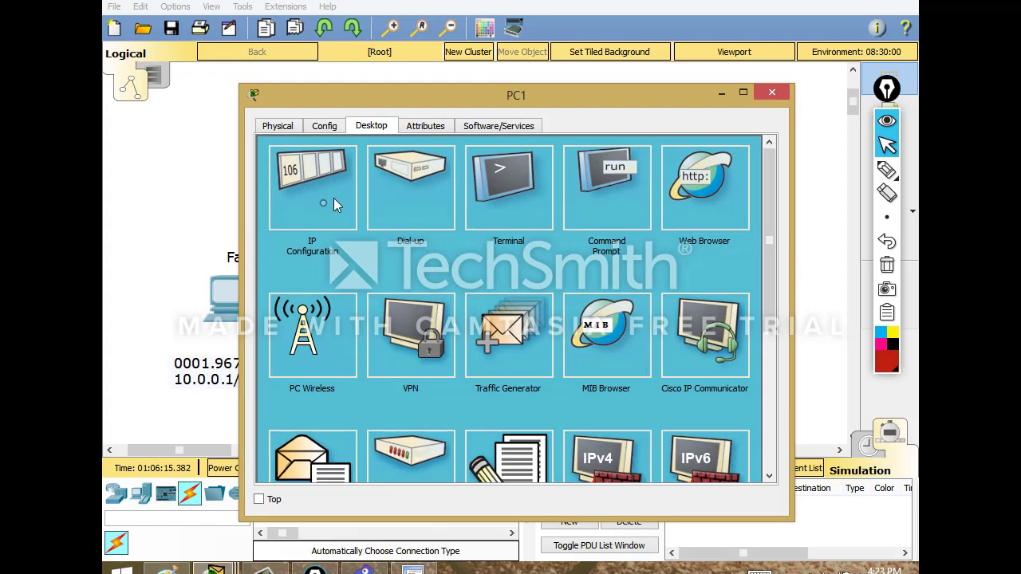
pyautogui.click(324, 209)
pyautogui.click(741, 151)
pyautogui.click(632, 189)
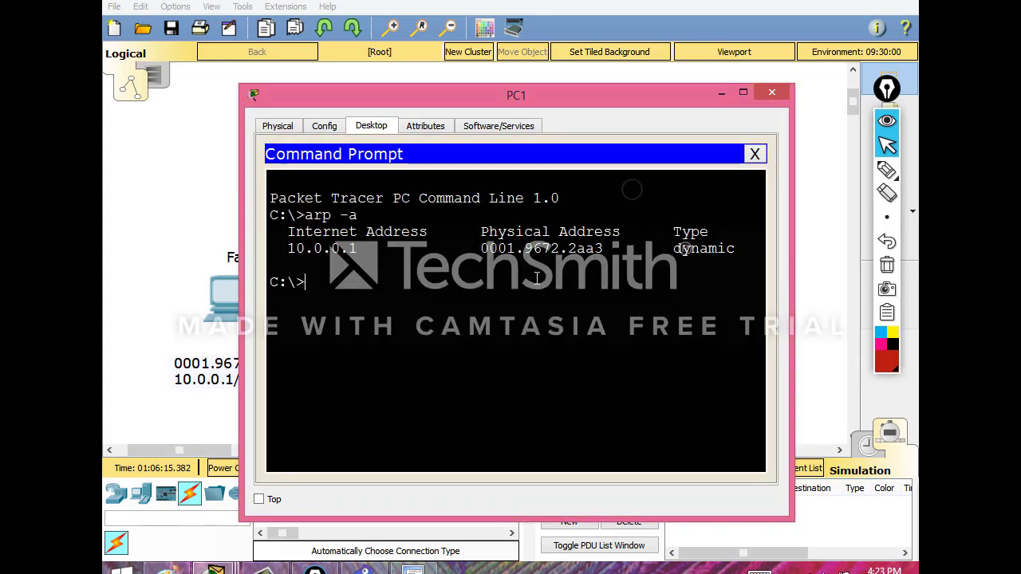
pyautogui.press('Up')
pyautogui.press('Return')
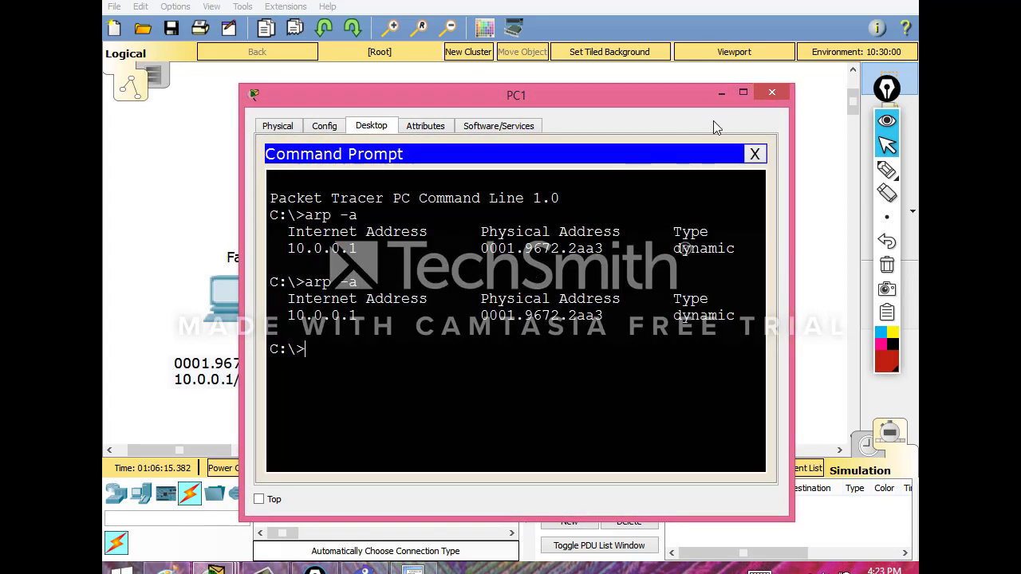
pyautogui.click(754, 153)
pyautogui.click(771, 92)
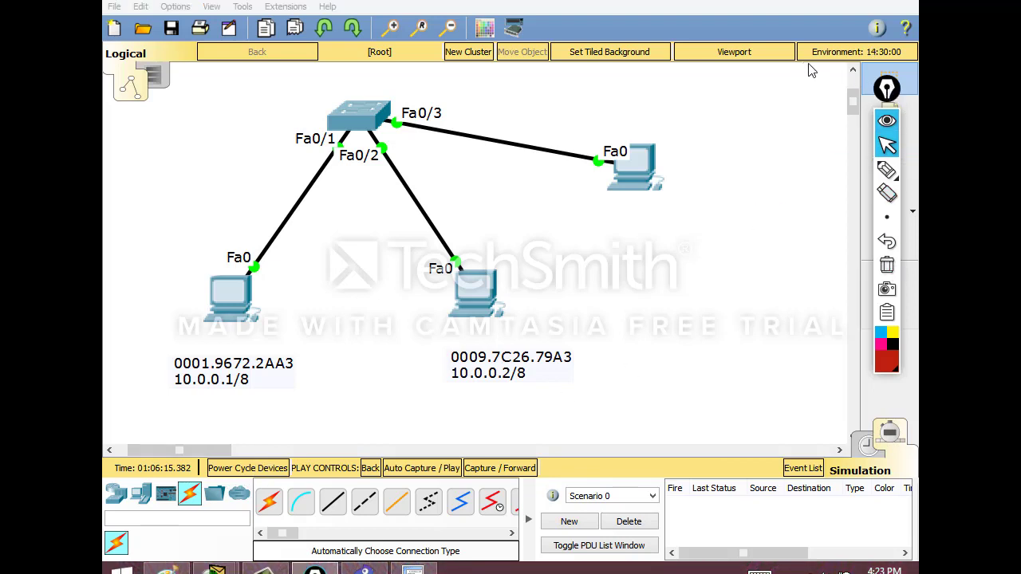
# - Move the annotation toolbar aside, add a simple PDU from PC0 to PC1, and advance it one event to the switch
pyautogui.moveTo(888, 89); pyautogui.dragTo(803, 86)
pyautogui.click(889, 281)
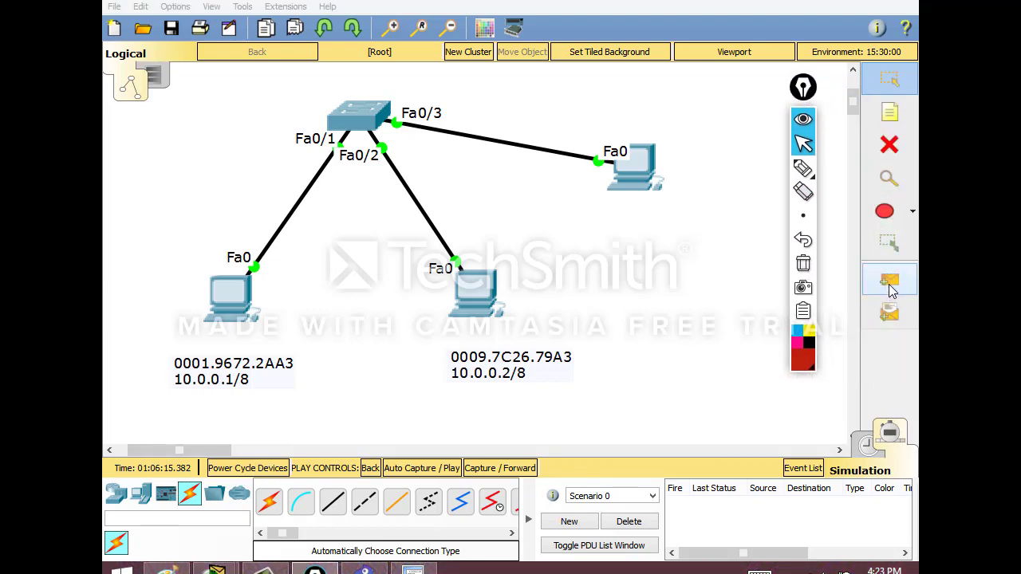
pyautogui.click(232, 303)
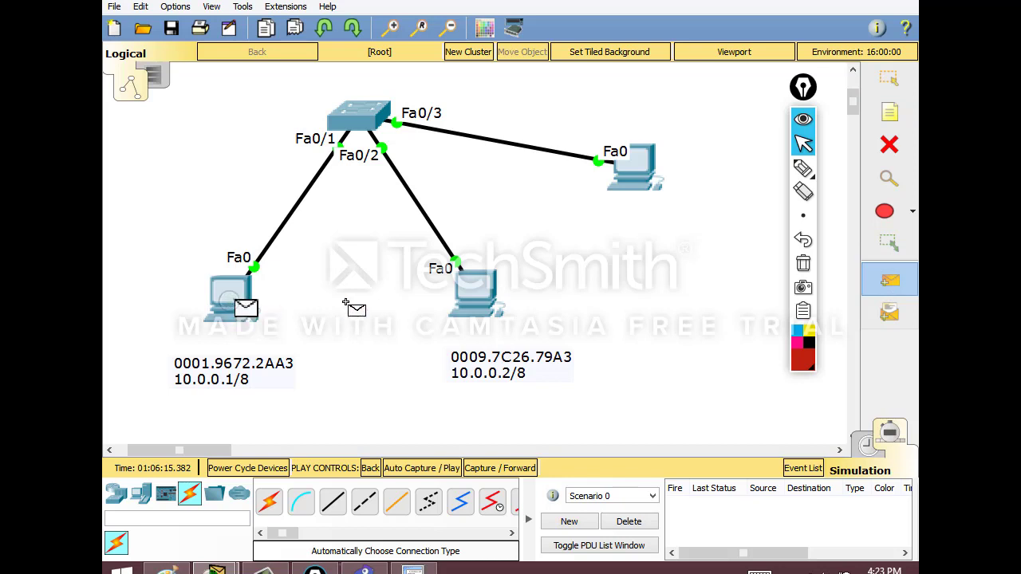
pyautogui.click(480, 301)
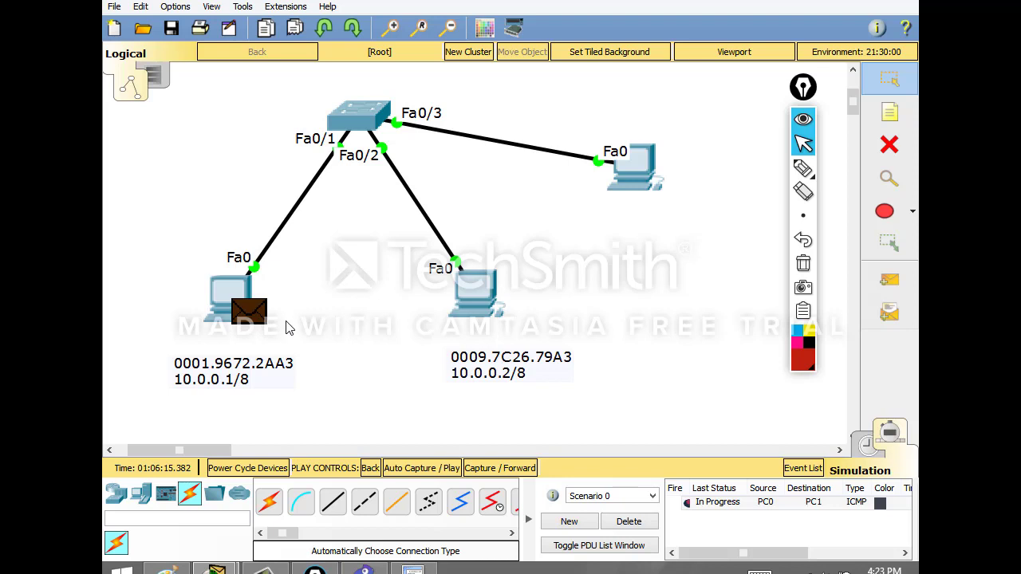
pyautogui.click(510, 470)
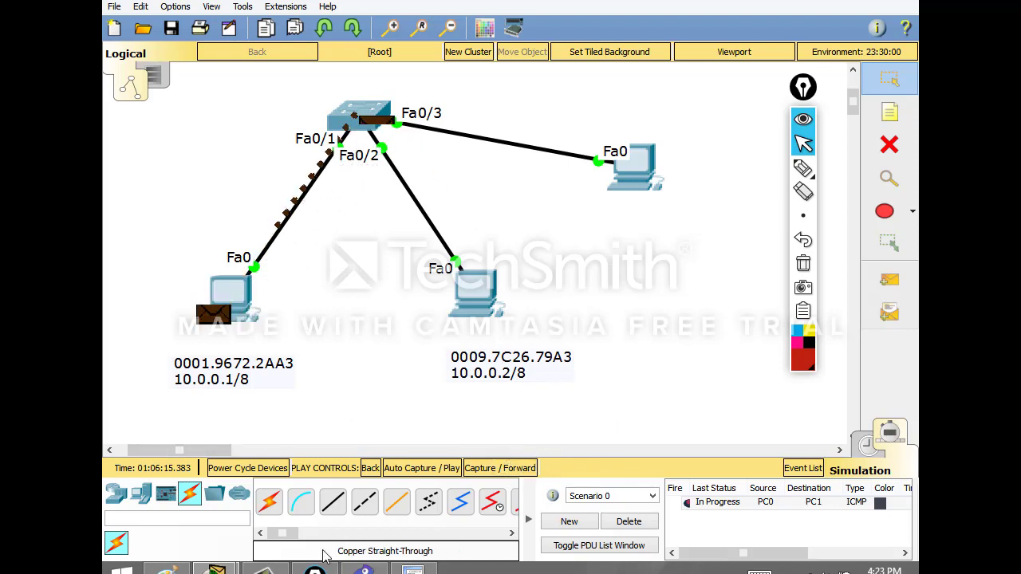
# - Run sh mac address-table in Switch0's CLI and highlight the end of the MAC address learned on Fa0/1
pyautogui.moveTo(303, 568)
pyautogui.click(405, 482)
pyautogui.press('Up')
pyautogui.press('Return')
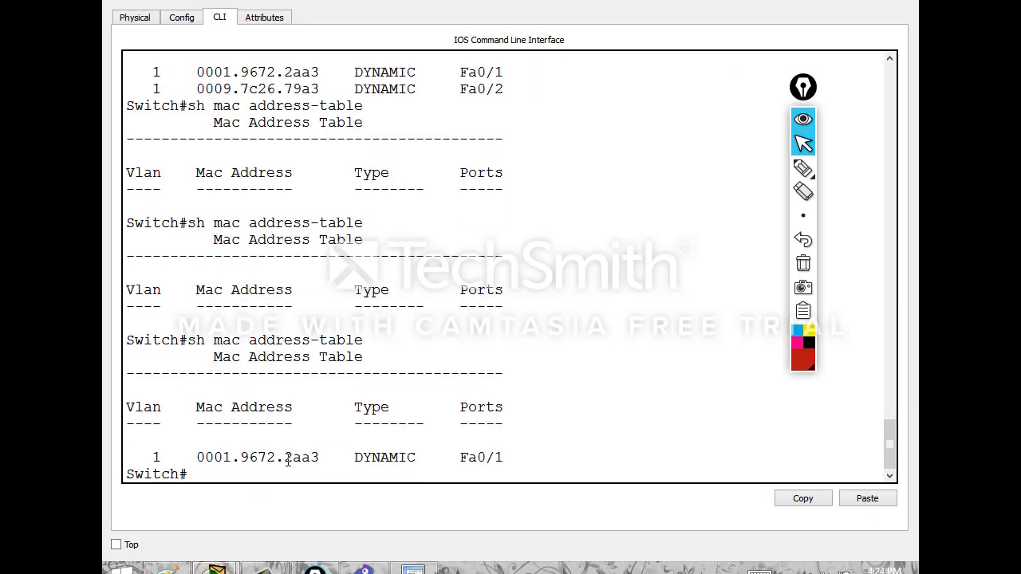
pyautogui.moveTo(288, 460); pyautogui.dragTo(327, 468)
pyautogui.hotkey('alt', 'Tab')
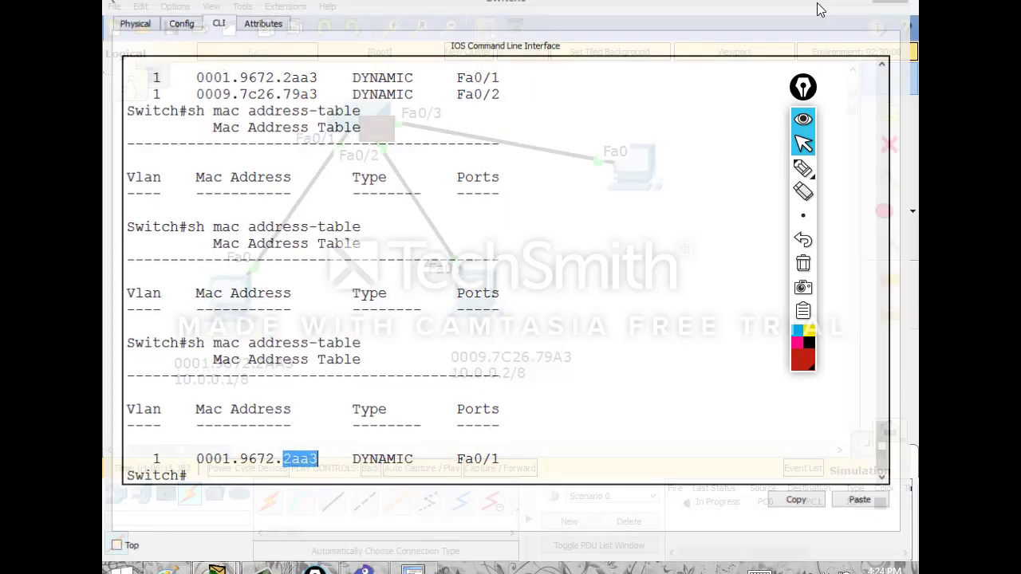
# - Inspect the PDU information at Switch0 and review the MAC table in its CLI again
pyautogui.click(371, 127)
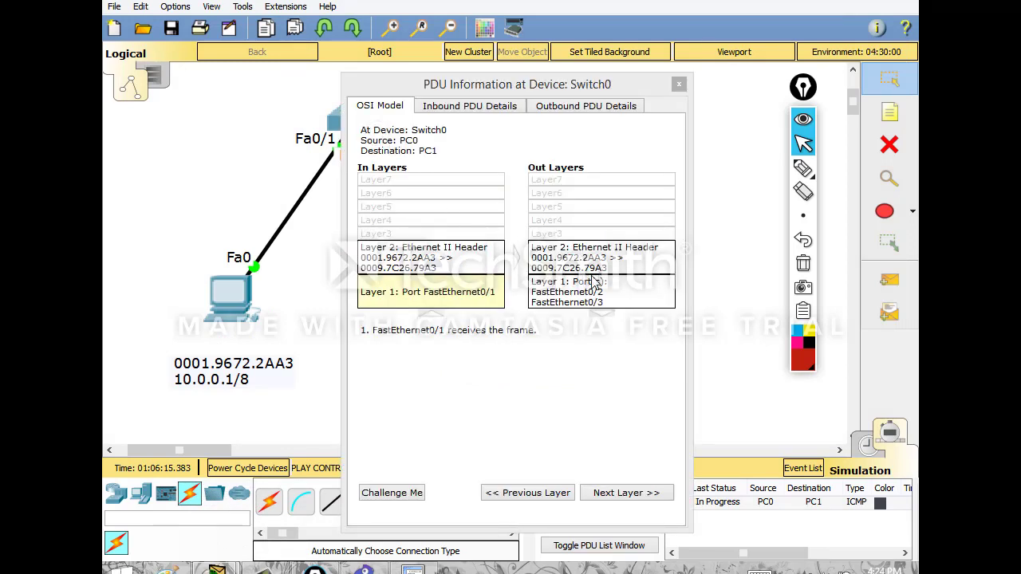
pyautogui.click(679, 84)
pyautogui.moveTo(216, 568)
pyautogui.click(425, 492)
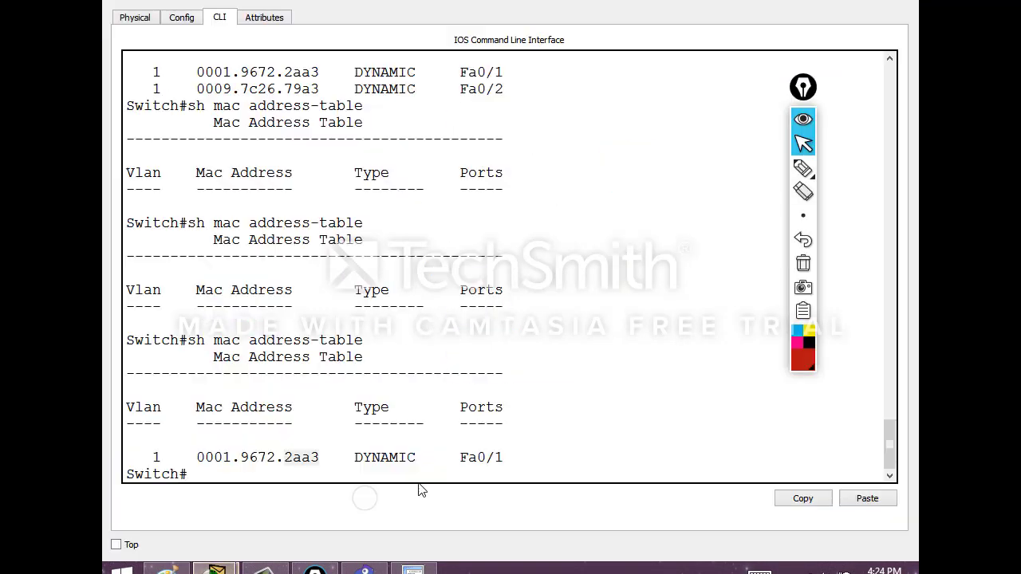
pyautogui.hotkey('alt', 'F4')
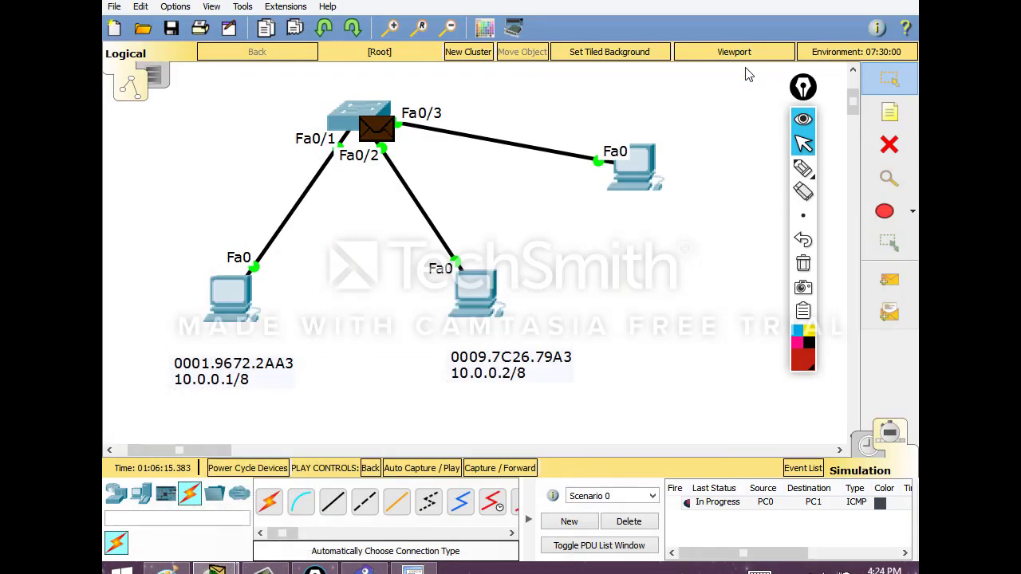
# - Advance the simulation one event and inspect the PDU information at PC2 and PC1
pyautogui.click(525, 468)
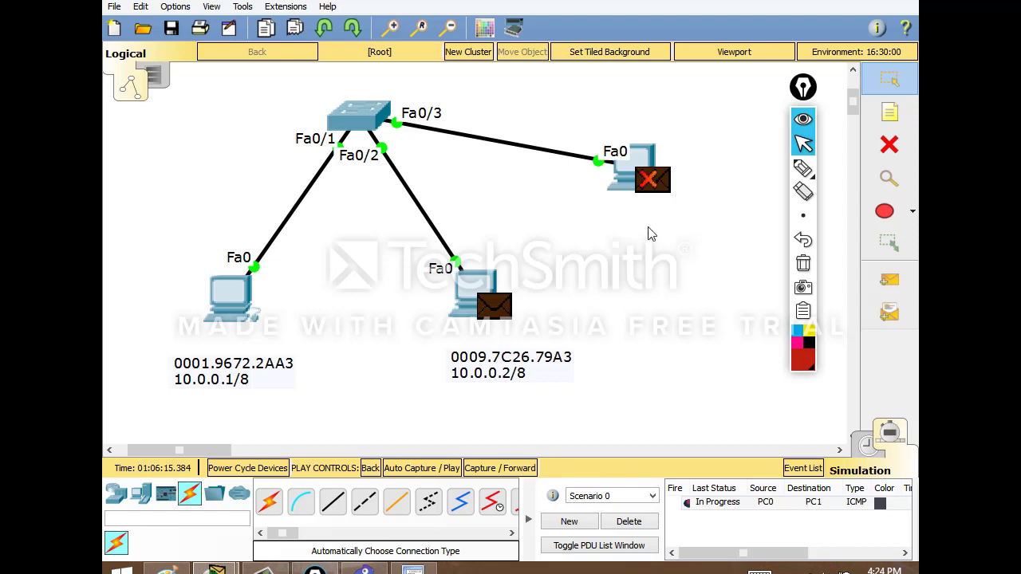
pyautogui.click(652, 182)
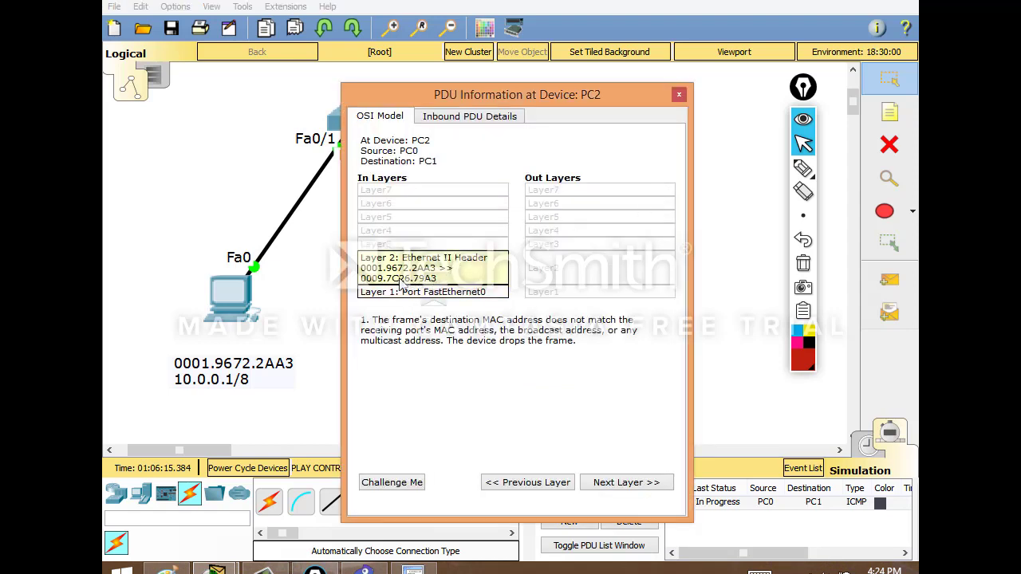
pyautogui.click(679, 94)
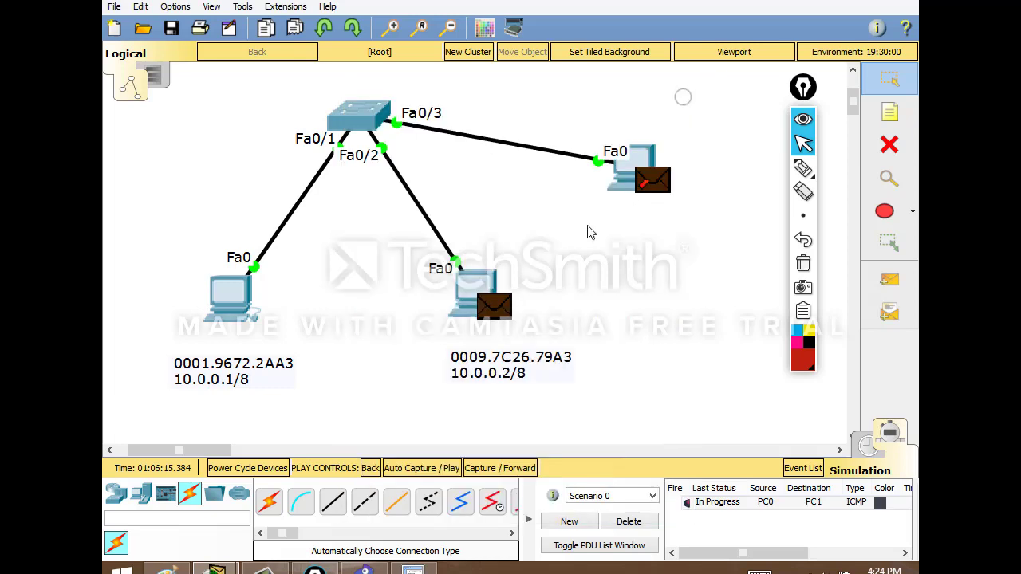
pyautogui.click(496, 312)
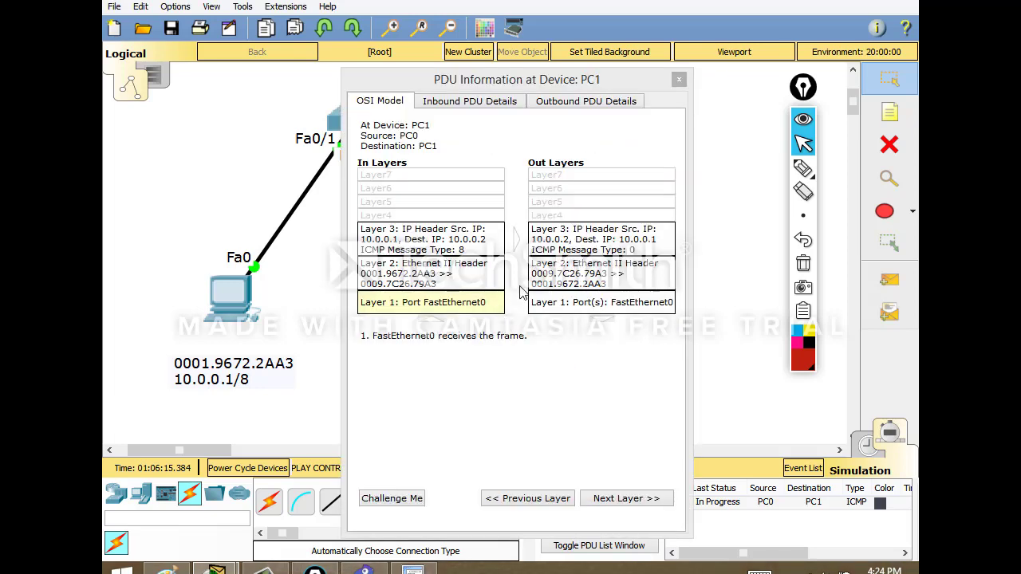
pyautogui.click(679, 79)
# - Advance PC1's reply one event to the switch, run sh mac address-table in Switch0's CLI, and check the Fa0/2 entry
pyautogui.click(516, 469)
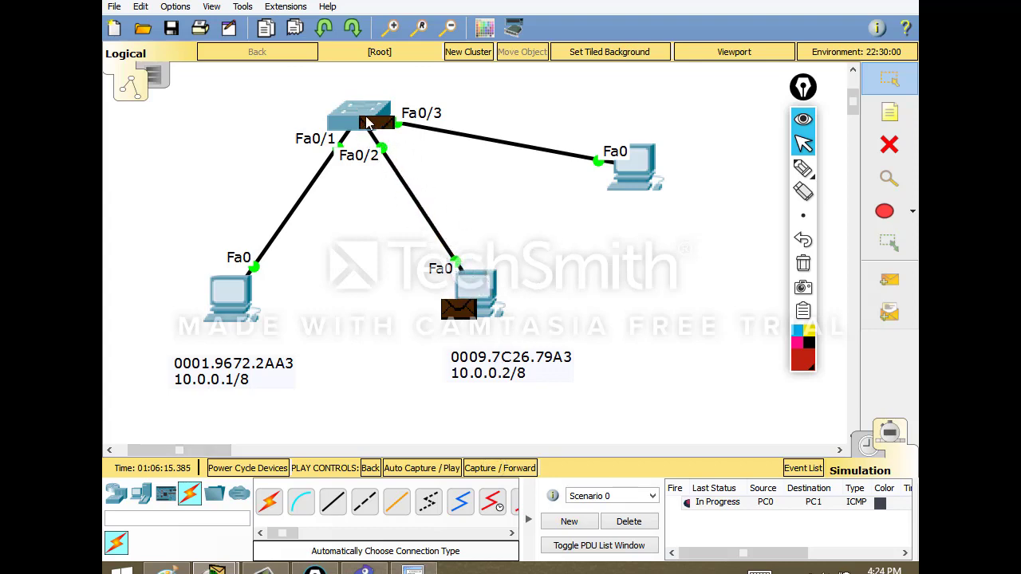
pyautogui.moveTo(216, 568)
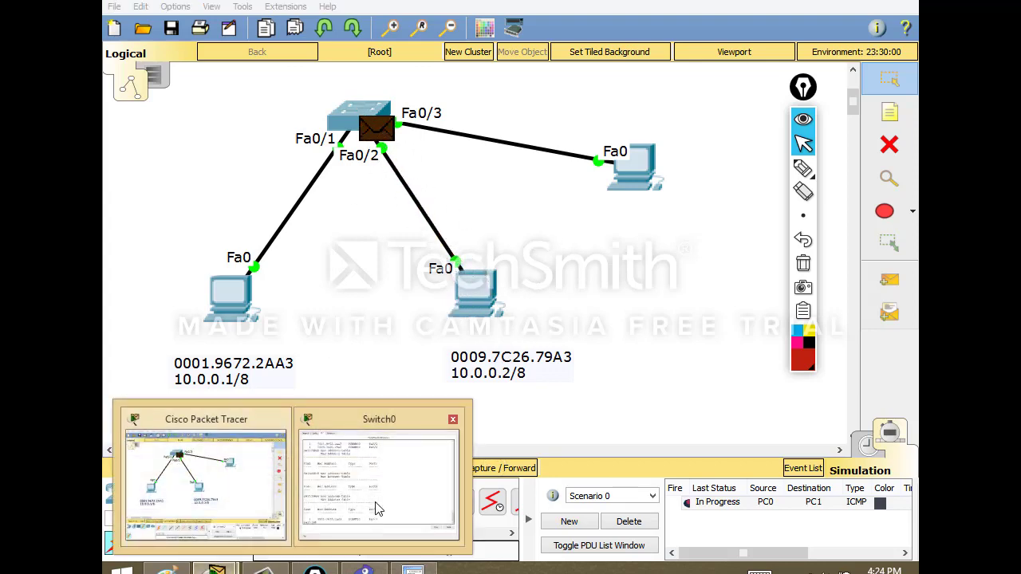
pyautogui.click(376, 504)
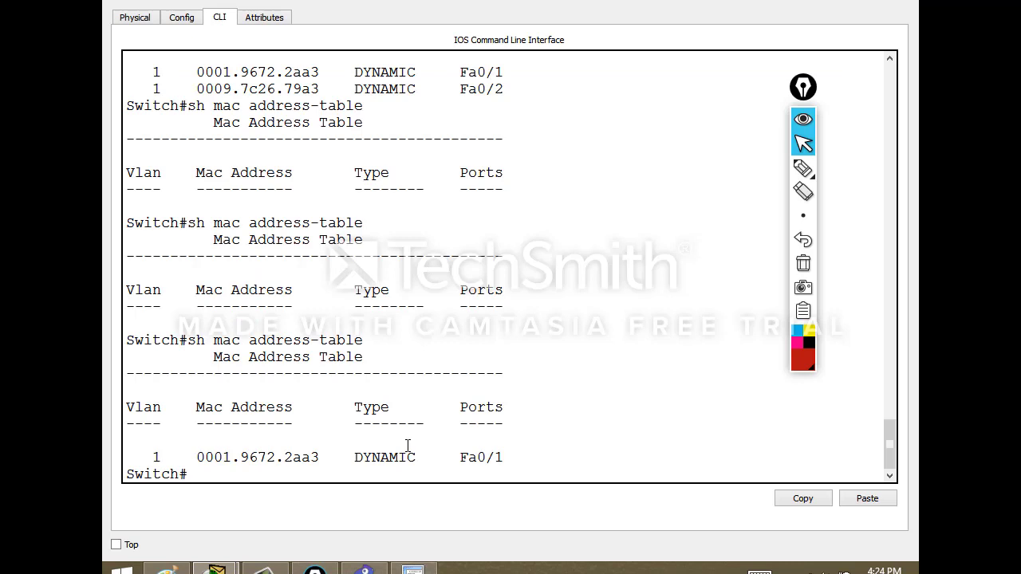
pyautogui.press('Up')
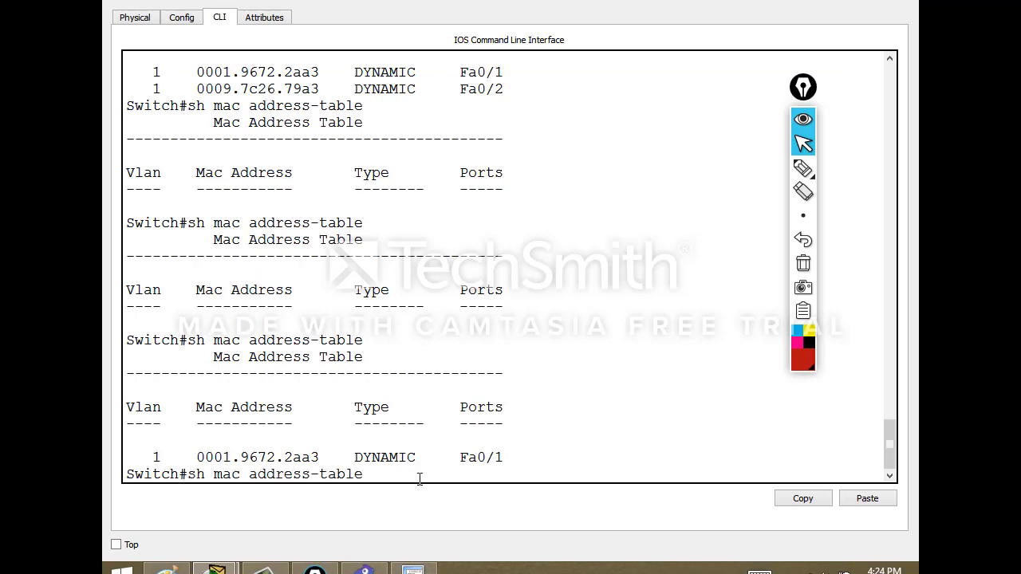
pyautogui.press('Return')
pyautogui.doubleClick(290, 467)
pyautogui.click(325, 471)
# - Advance the simulation until the reply reaches PC0, and delete the scenario
pyautogui.hotkey('alt', 'Tab')
pyautogui.click(516, 472)
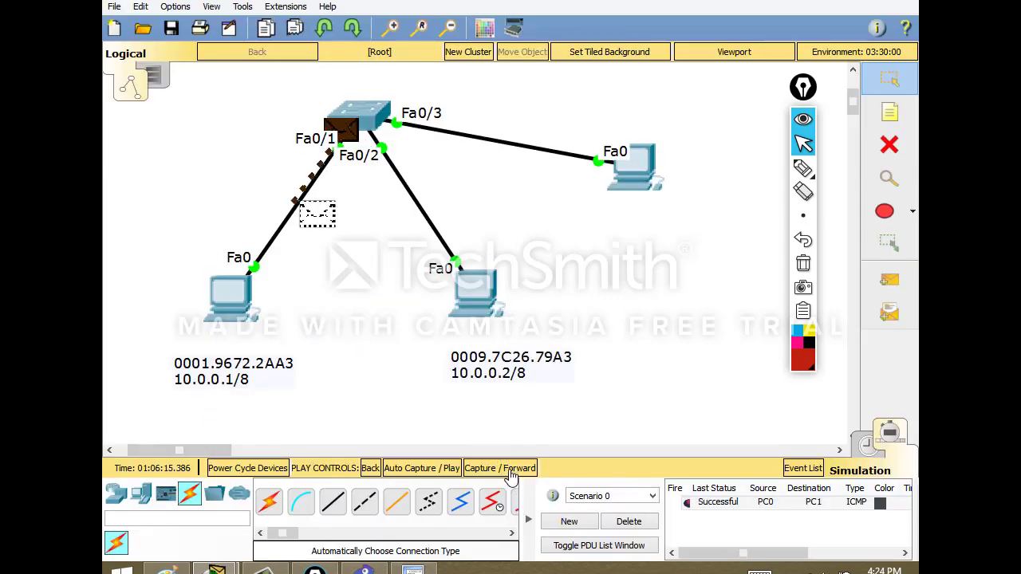
pyautogui.click(502, 468)
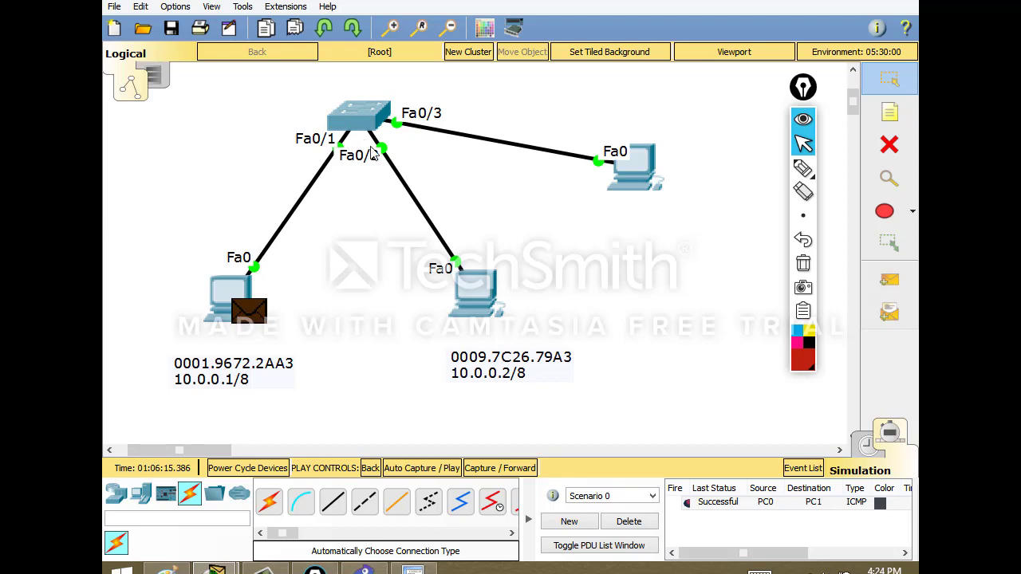
pyautogui.click(628, 520)
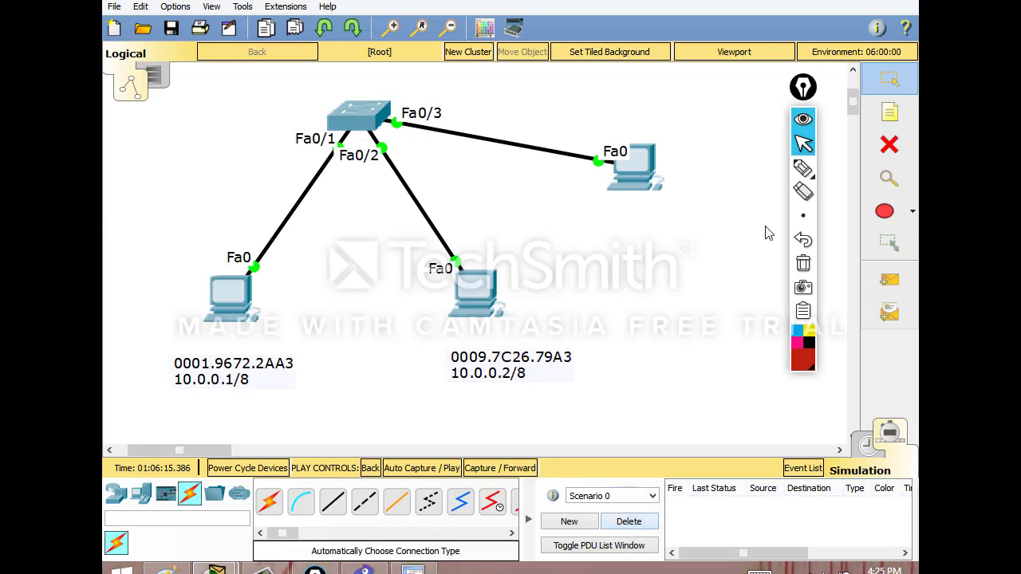
# - Add a new simple PDU from PC0 to PC1 and advance it one event to the switch
pyautogui.click(889, 279)
pyautogui.click(232, 300)
pyautogui.click(473, 303)
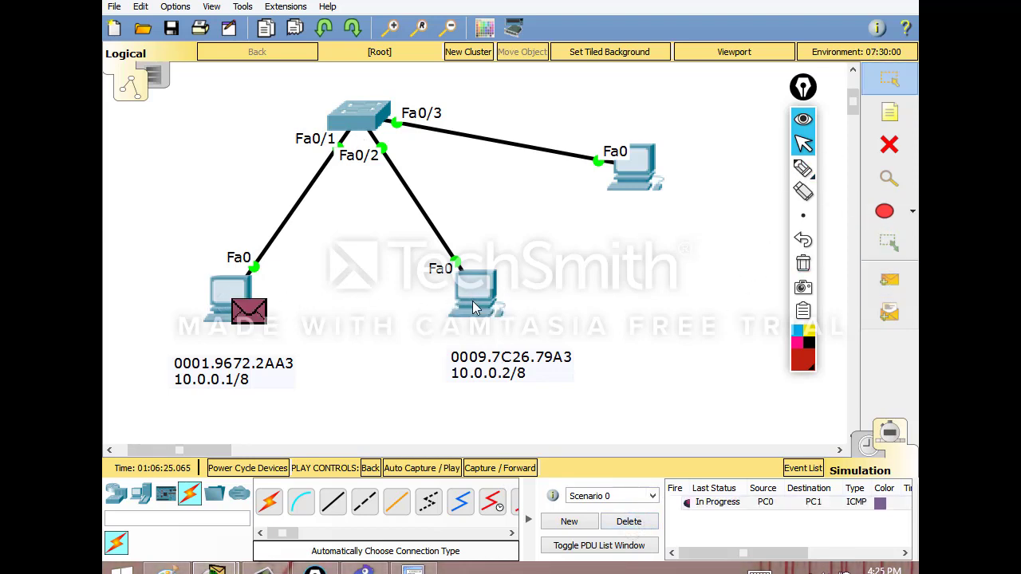
pyautogui.click(500, 468)
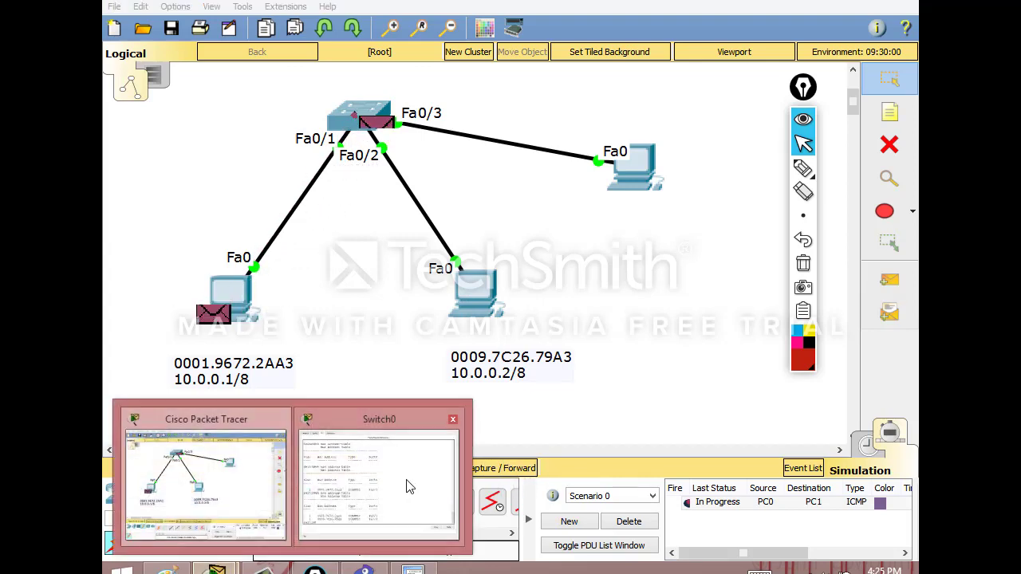
# - Run sh mac address-table in Switch0's CLI again with the packet at the switch, and delete the PC0-to-PC1 scenario
pyautogui.click(408, 484)
pyautogui.moveTo(322, 463); pyautogui.dragTo(301, 470)
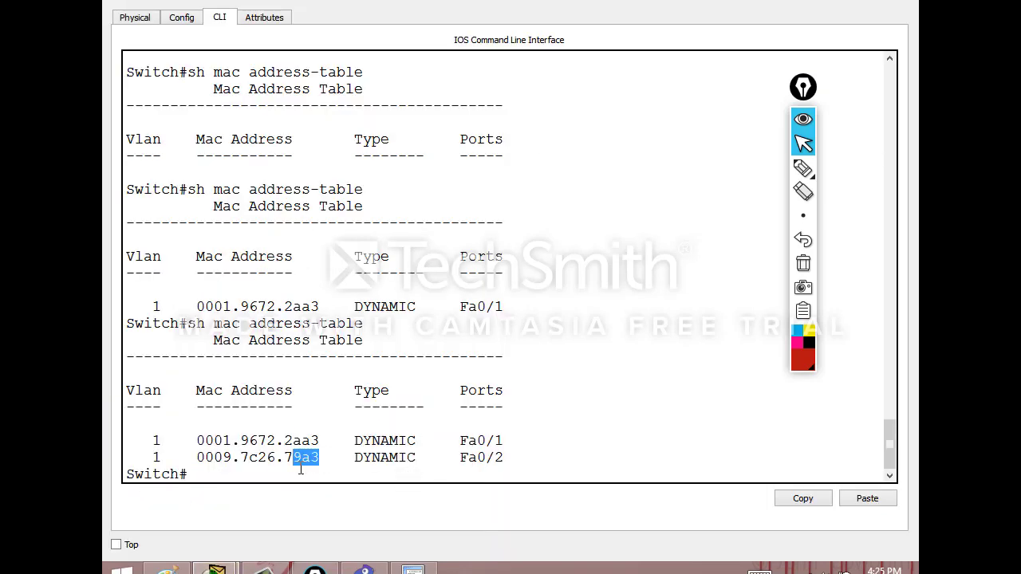
pyautogui.press('Up')
pyautogui.press('Return')
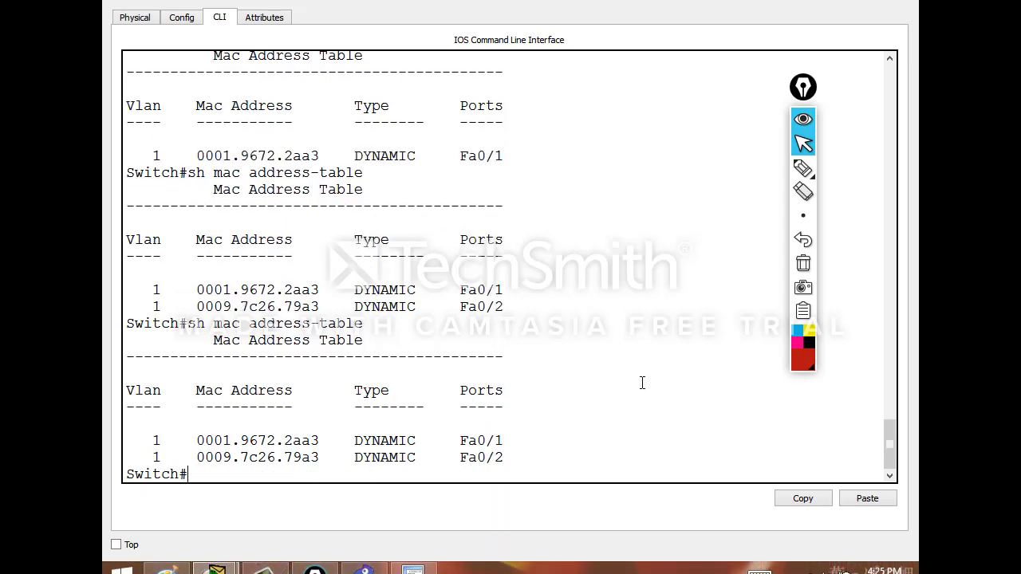
pyautogui.hotkey('alt', 'Tab')
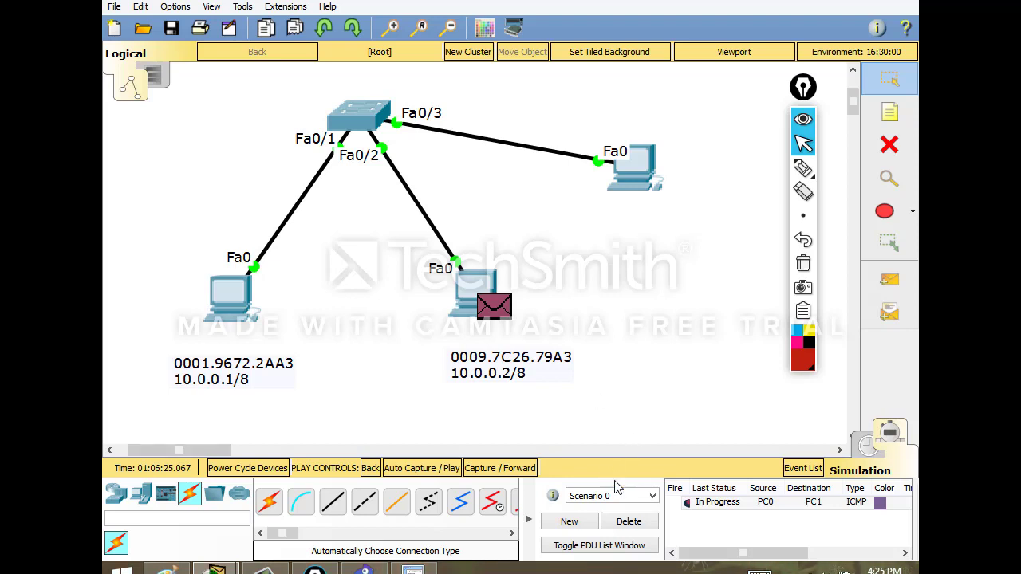
pyautogui.click(628, 522)
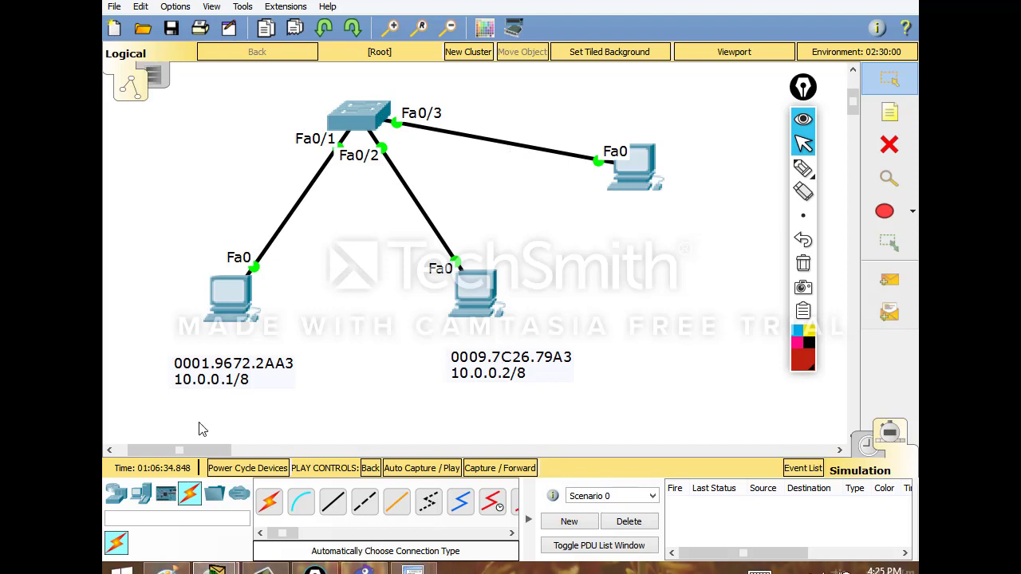
pyautogui.moveTo(216, 568)
pyautogui.click(368, 486)
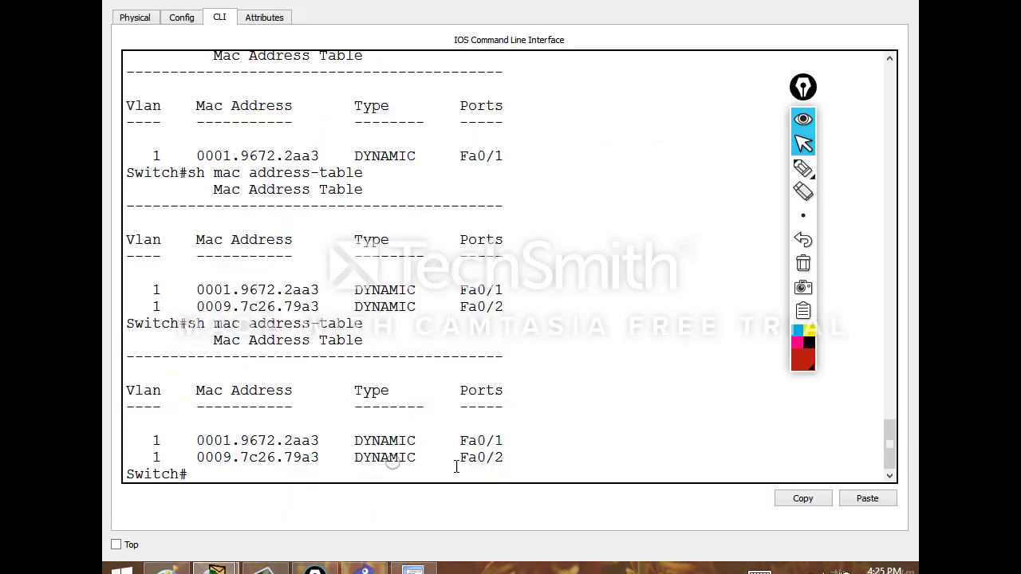
pyautogui.click(251, 559)
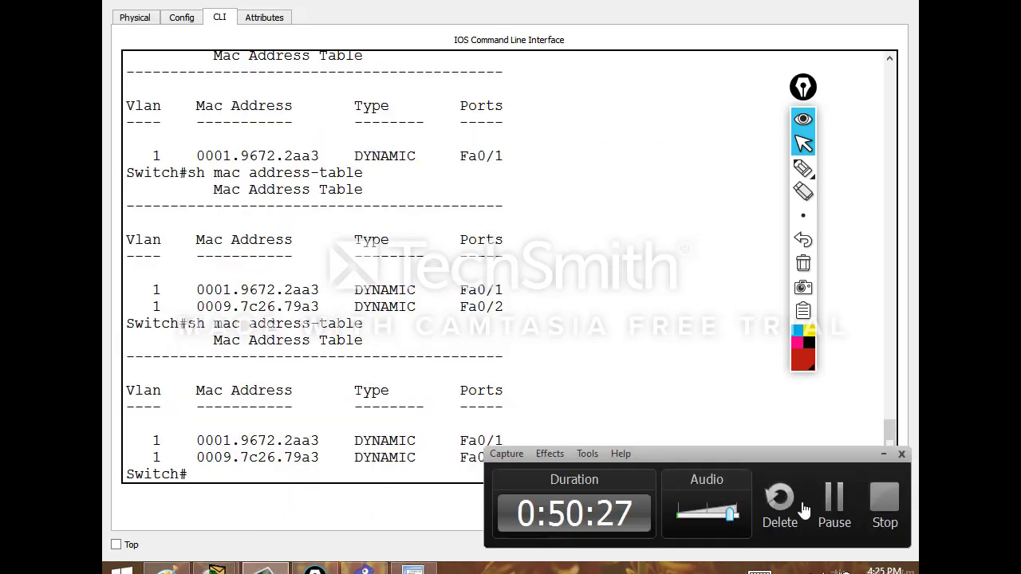
pyautogui.click(883, 454)
pyautogui.moveTo(216, 567)
pyautogui.click(263, 568)
pyautogui.click(263, 568)
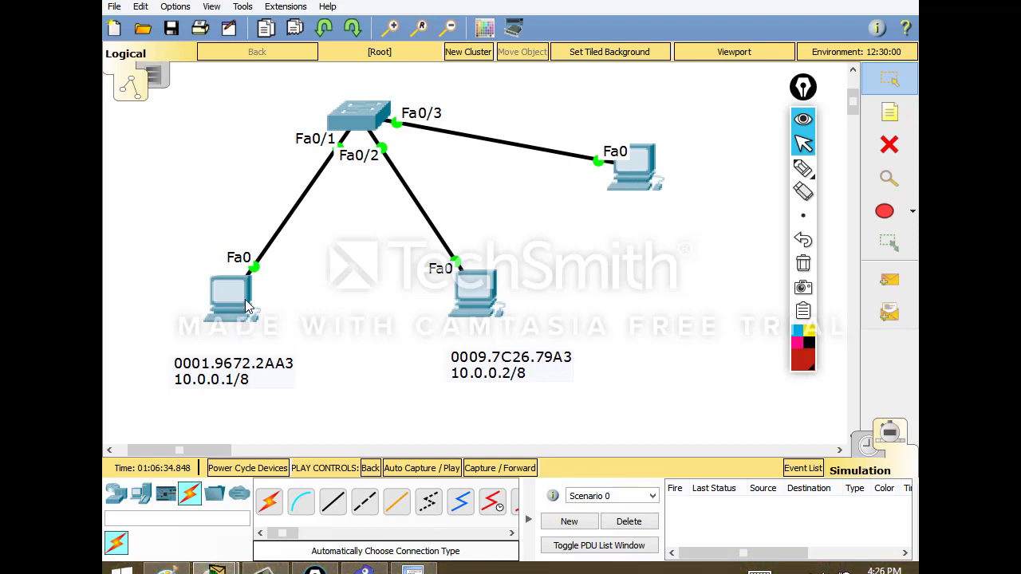
# - Number the PCs 1, 2 and 3 in red ink with an arrow from 1 to 3, and hide the annotations
pyautogui.click(803, 167)
pyautogui.moveTo(276, 304); pyautogui.dragTo(276, 290)
pyautogui.moveTo(520, 282); pyautogui.dragTo(552, 287)
pyautogui.moveTo(675, 166); pyautogui.dragTo(676, 181)
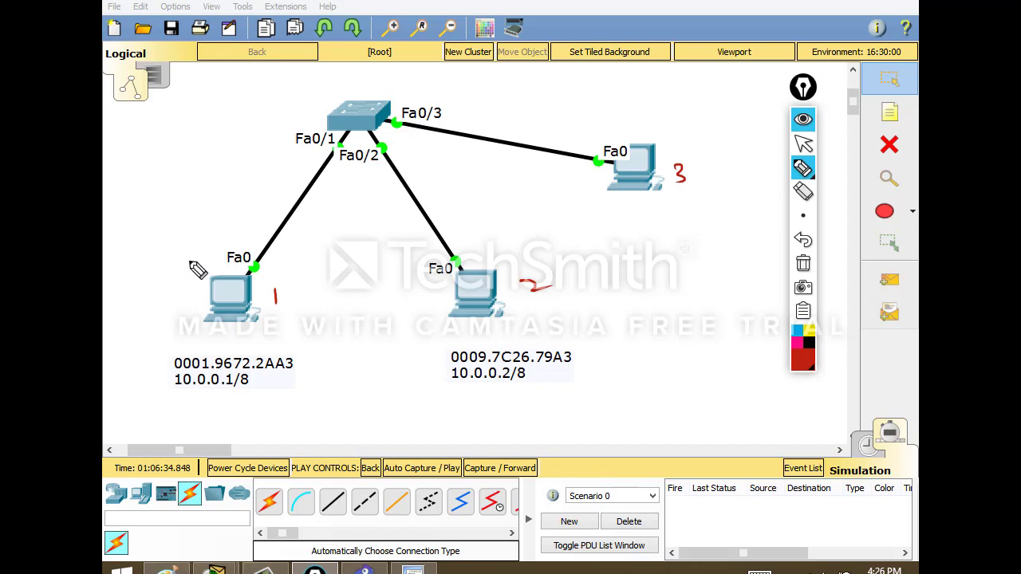
pyautogui.moveTo(291, 296)
pyautogui.mouseDown()
pyautogui.moveTo(444, 213)
pyautogui.moveTo(614, 189)
pyautogui.moveTo(594, 205)
pyautogui.mouseUp()
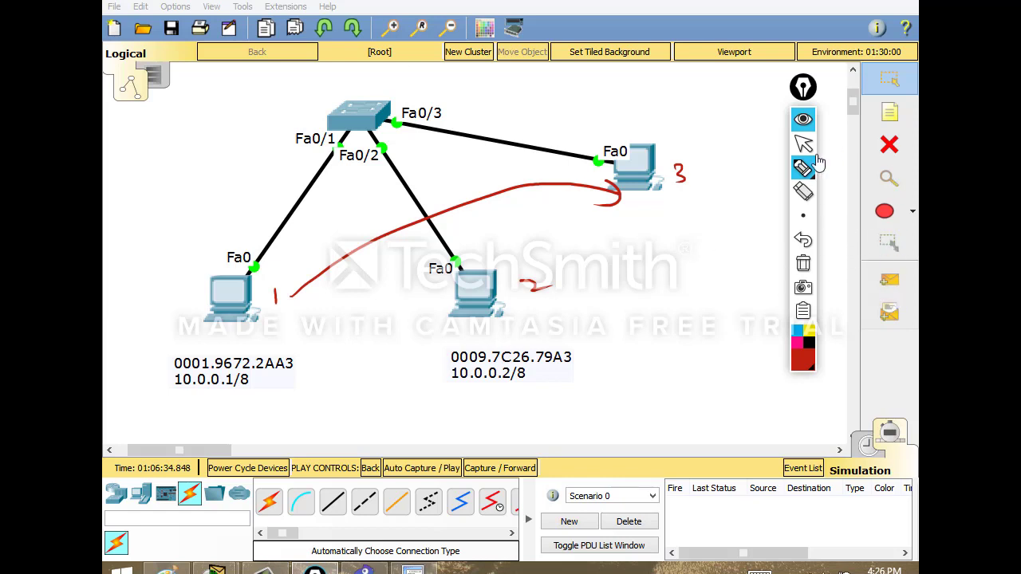
pyautogui.click(803, 118)
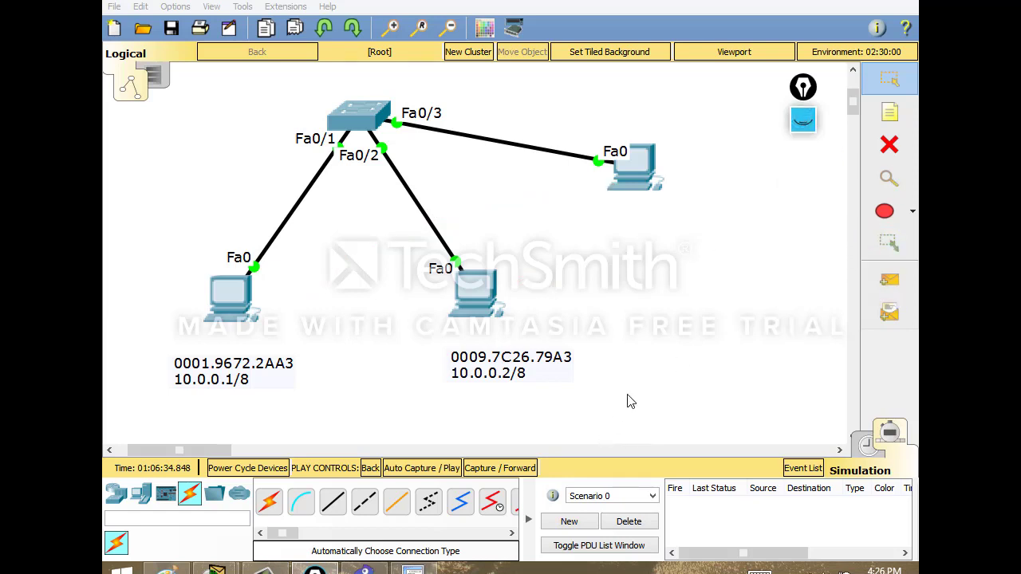
# - Add a simple PDU from PC0 to PC2 and advance the simulation one event so the ARP request reaches the switch
pyautogui.click(890, 279)
pyautogui.click(233, 296)
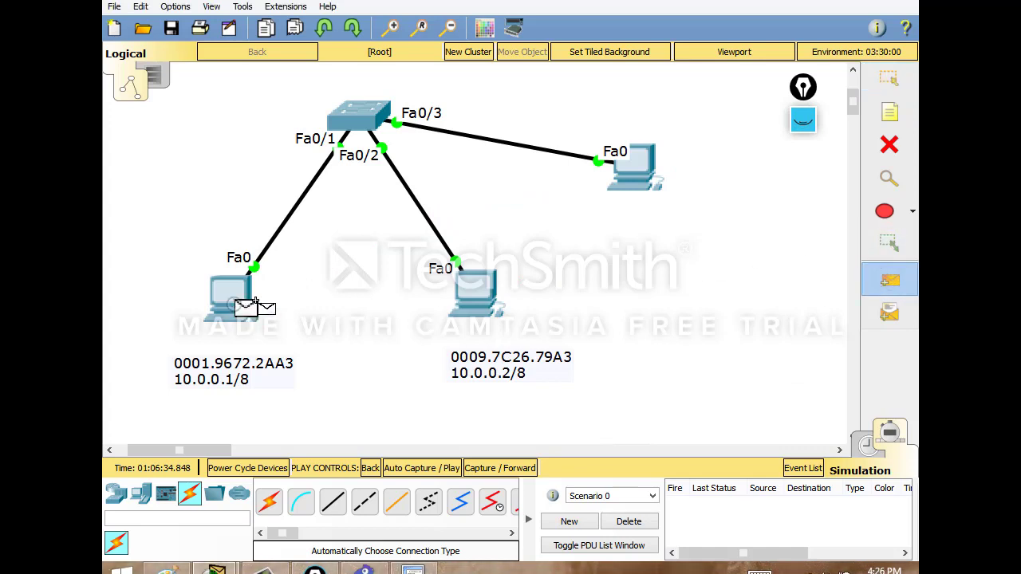
pyautogui.click(647, 174)
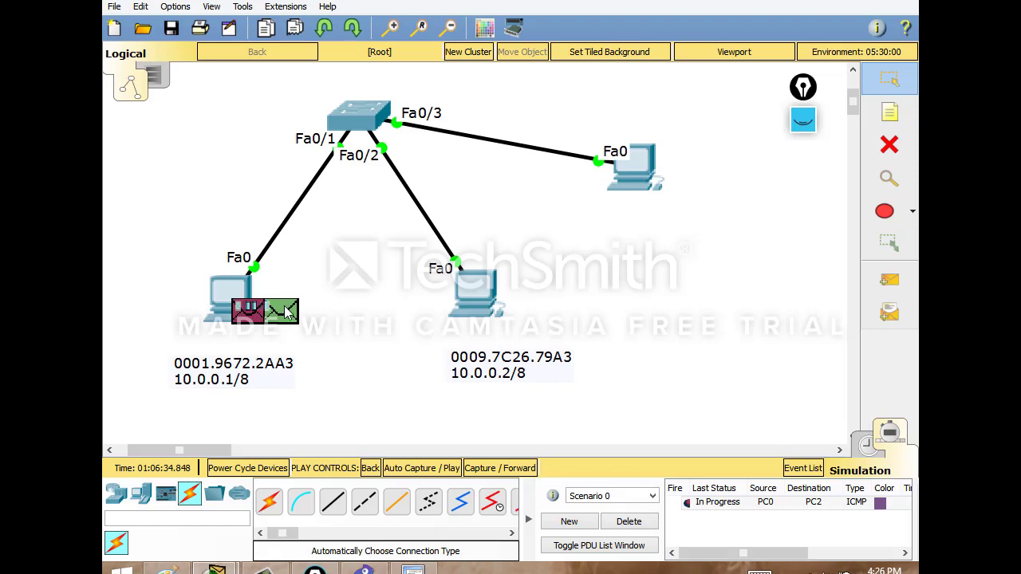
pyautogui.click(507, 472)
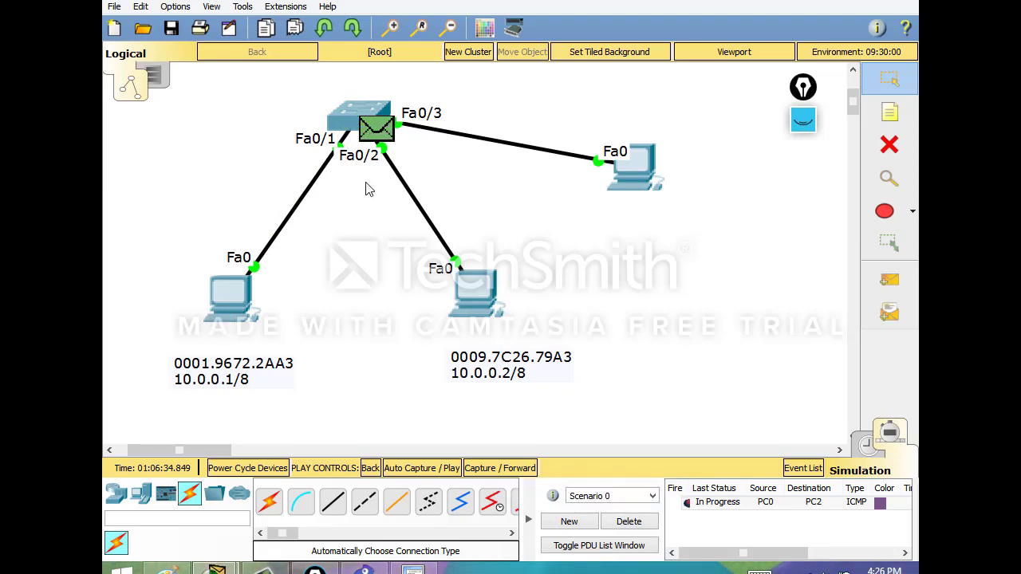
# - Review the MAC table in Switch0's CLI and inspect the ARP request's PDU information at the switch
pyautogui.moveTo(217, 568)
pyautogui.click(408, 476)
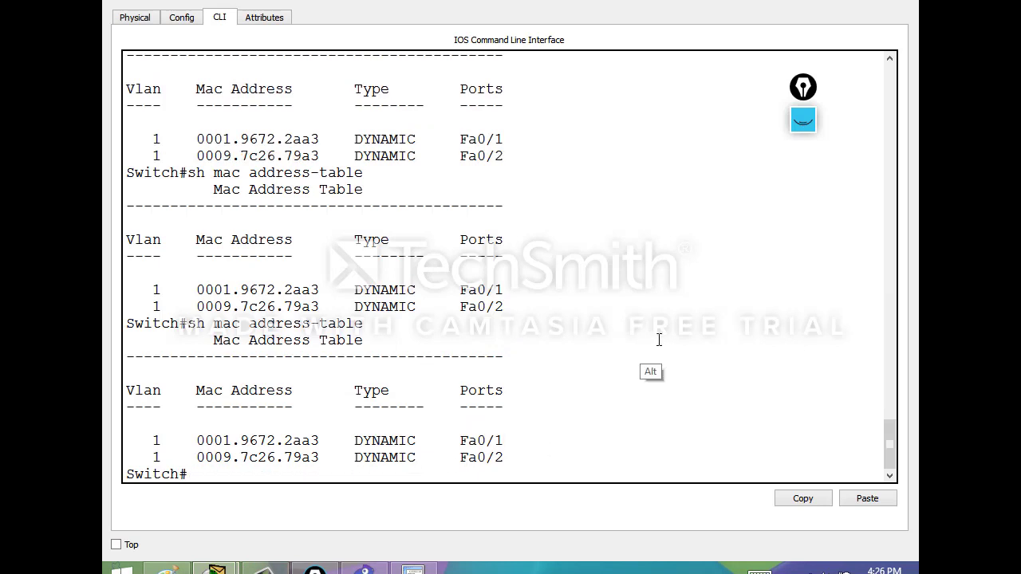
pyautogui.hotkey('alt', 'Tab')
pyautogui.click(378, 129)
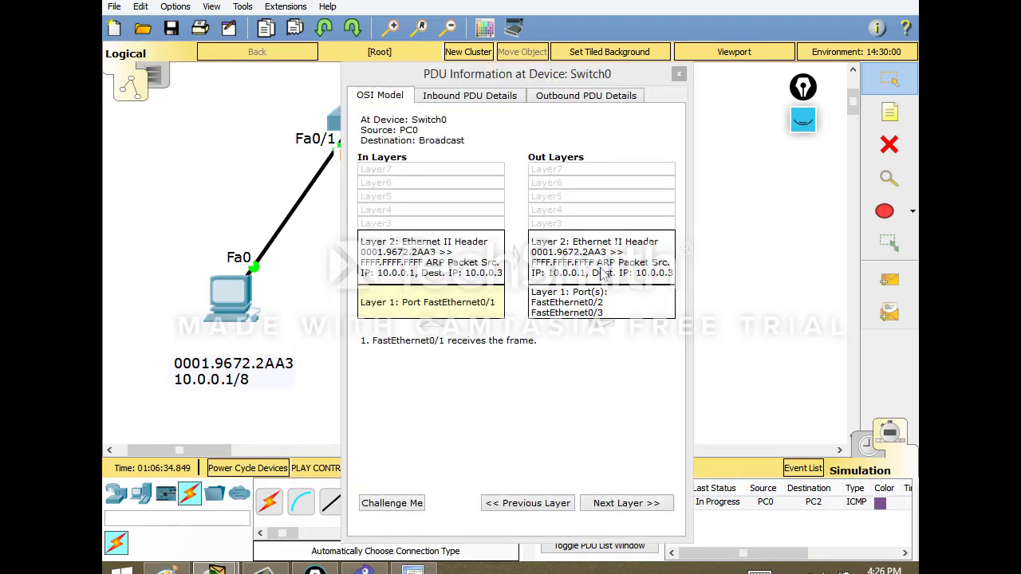
pyautogui.click(678, 73)
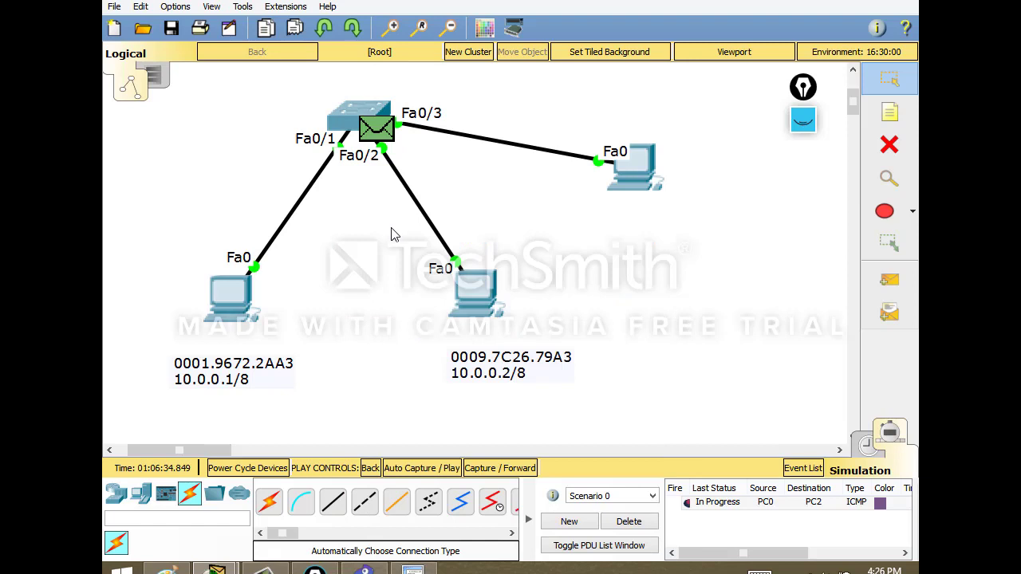
# - Advance the simulation one event to flood the ARP request, and inspect its PDU information at PC1
pyautogui.click(517, 469)
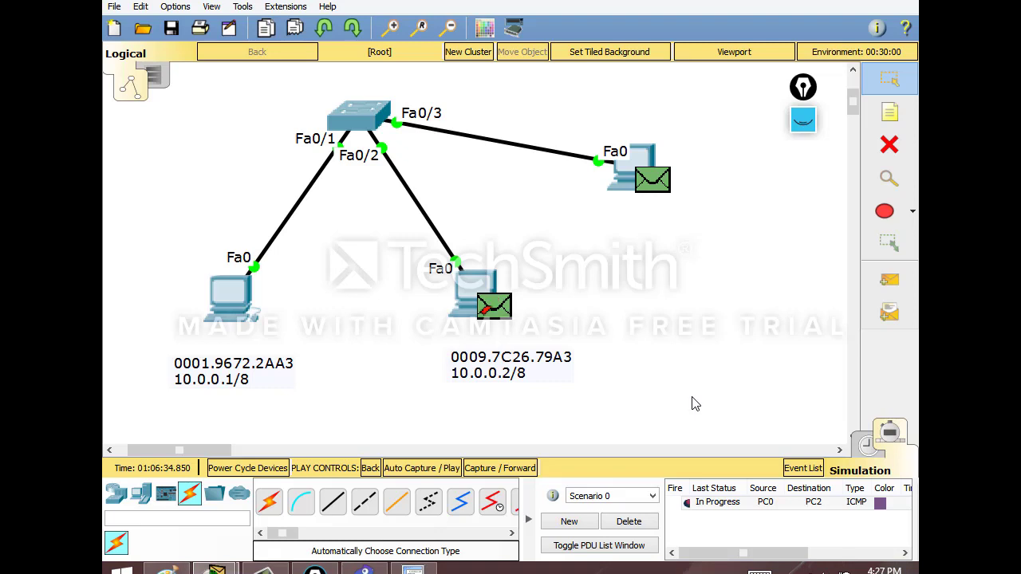
pyautogui.click(494, 311)
pyautogui.click(491, 288)
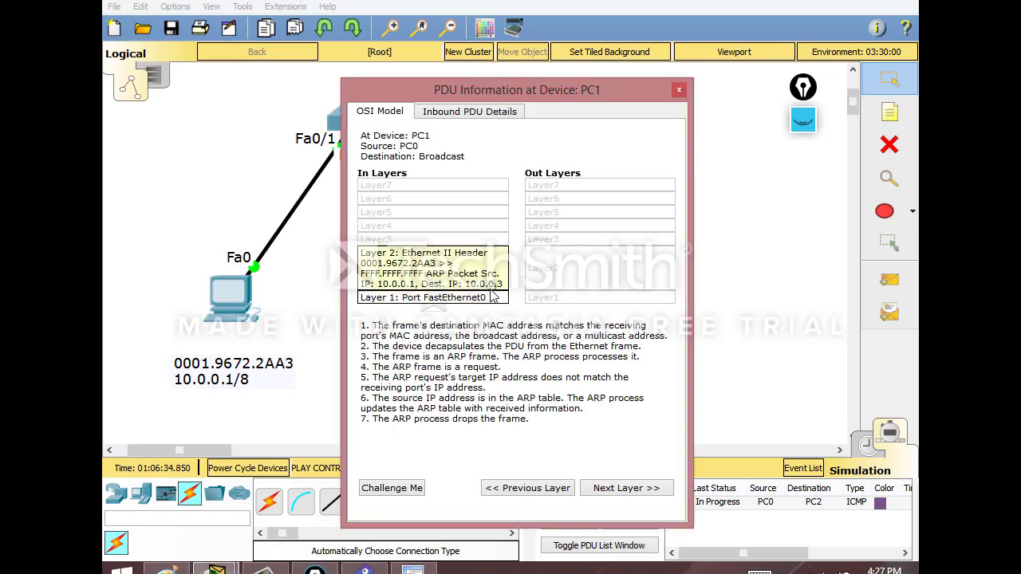
pyautogui.click(678, 90)
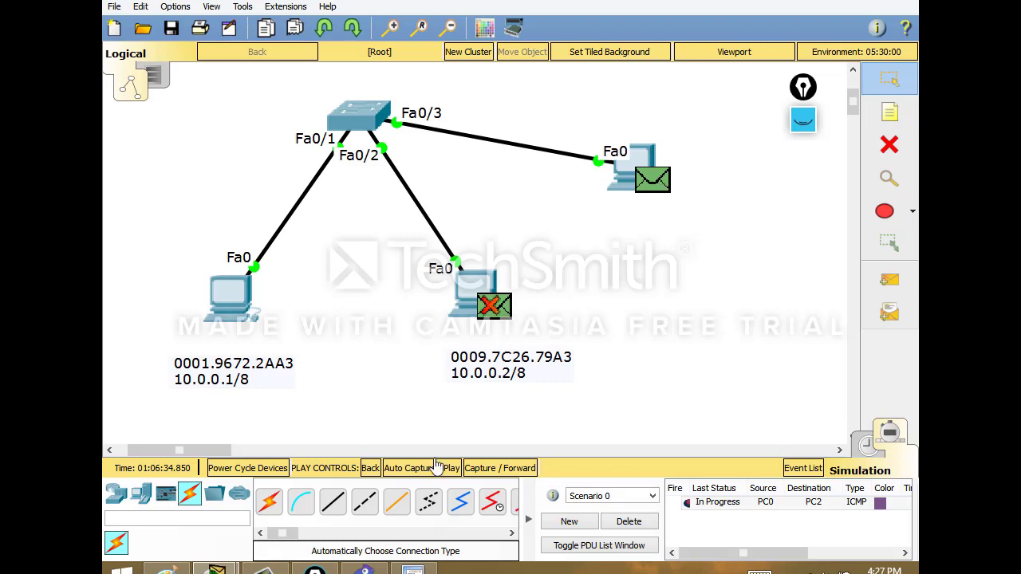
# - Advance PC2's ARP reply to the switch, run sh mac address-table in Switch0's CLI, and highlight the Fa0/3 entry
pyautogui.click(519, 474)
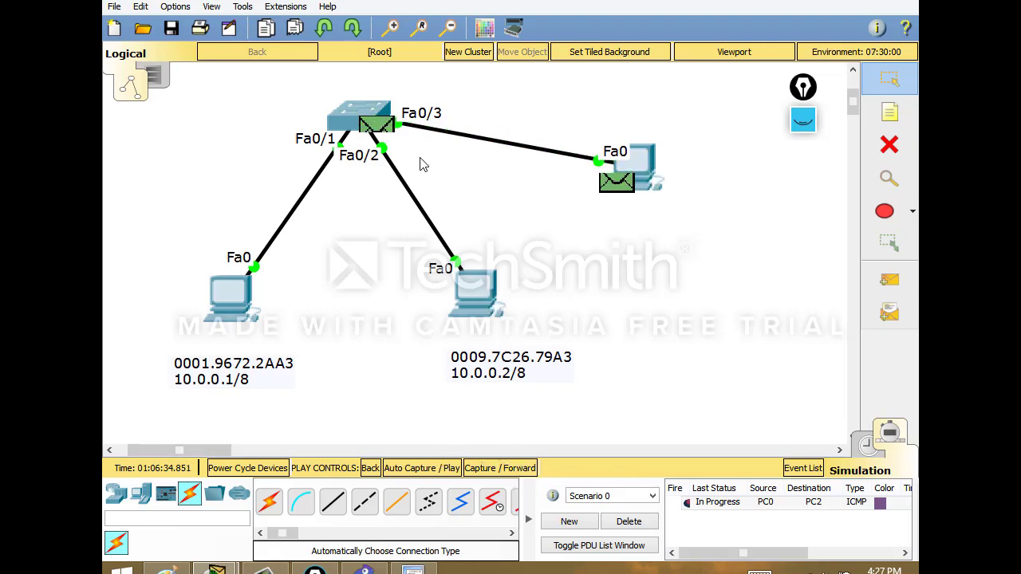
pyautogui.moveTo(217, 568)
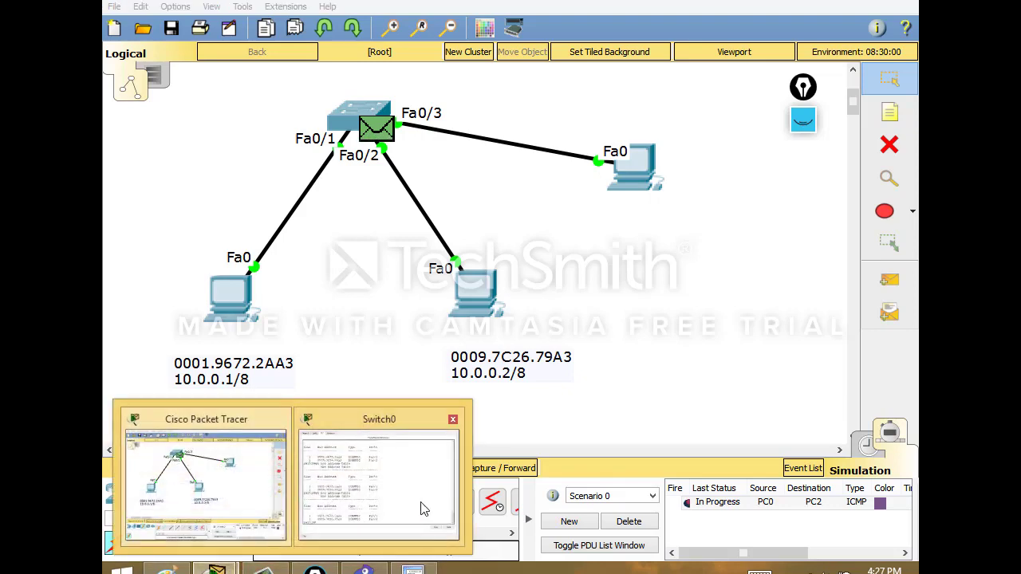
pyautogui.click(423, 509)
pyautogui.press('Up')
pyautogui.press('Return')
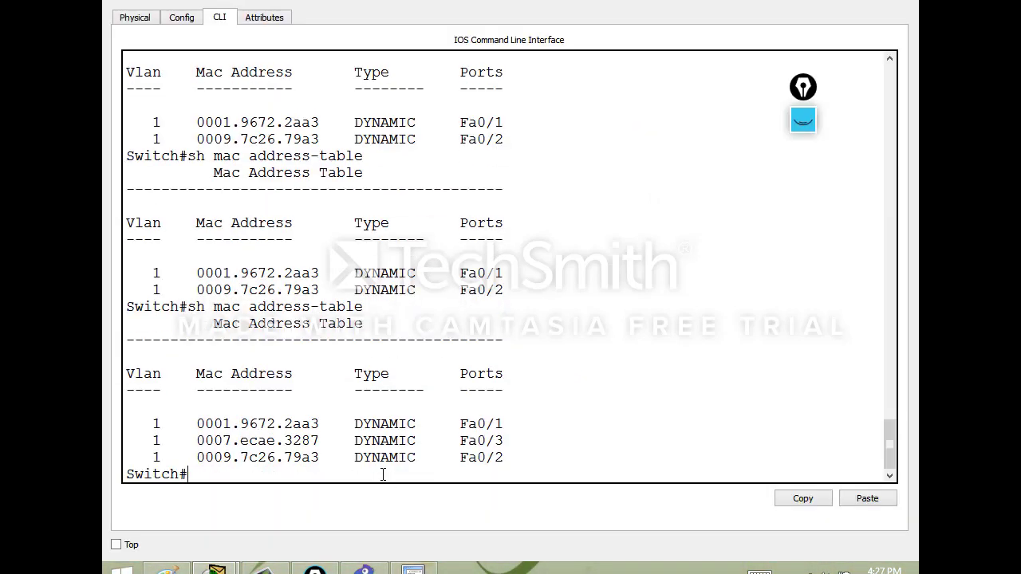
pyautogui.moveTo(518, 451); pyautogui.dragTo(220, 448)
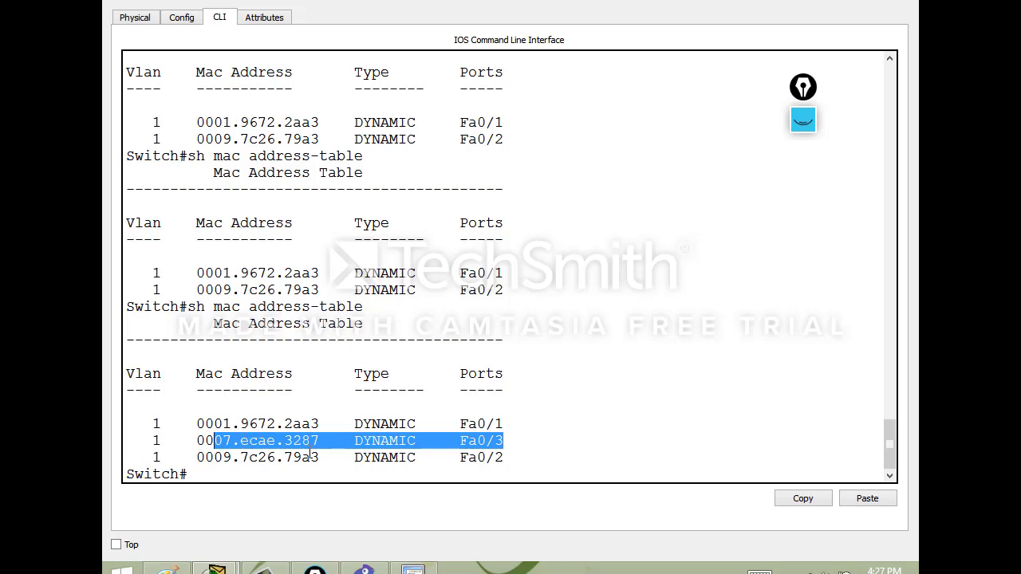
# - Inspect the ARP reply's PDU information at Switch0 and advance the simulation until the PC0-to-PC2 ping completes at PC0
pyautogui.click(844, 2)
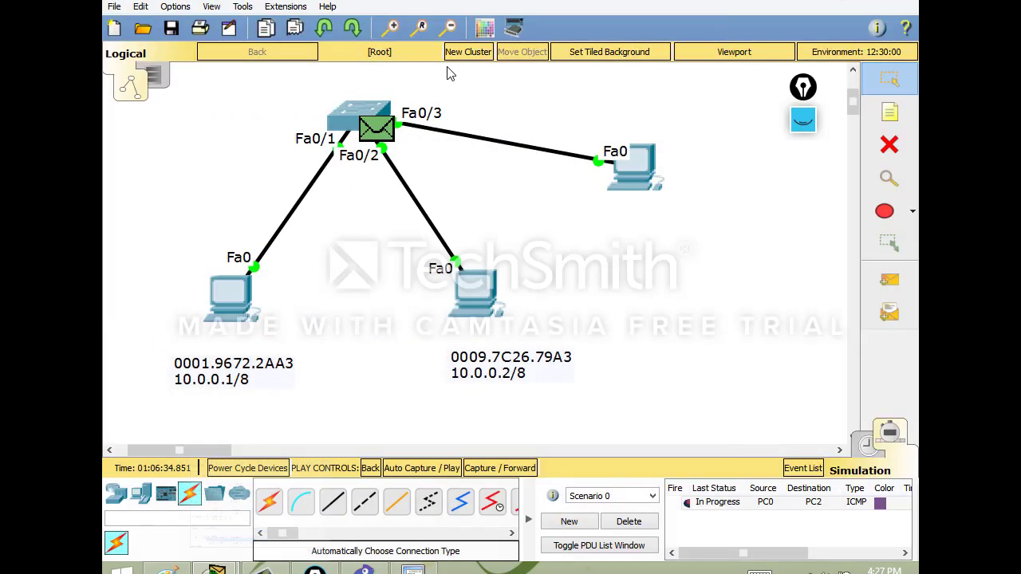
pyautogui.click(389, 137)
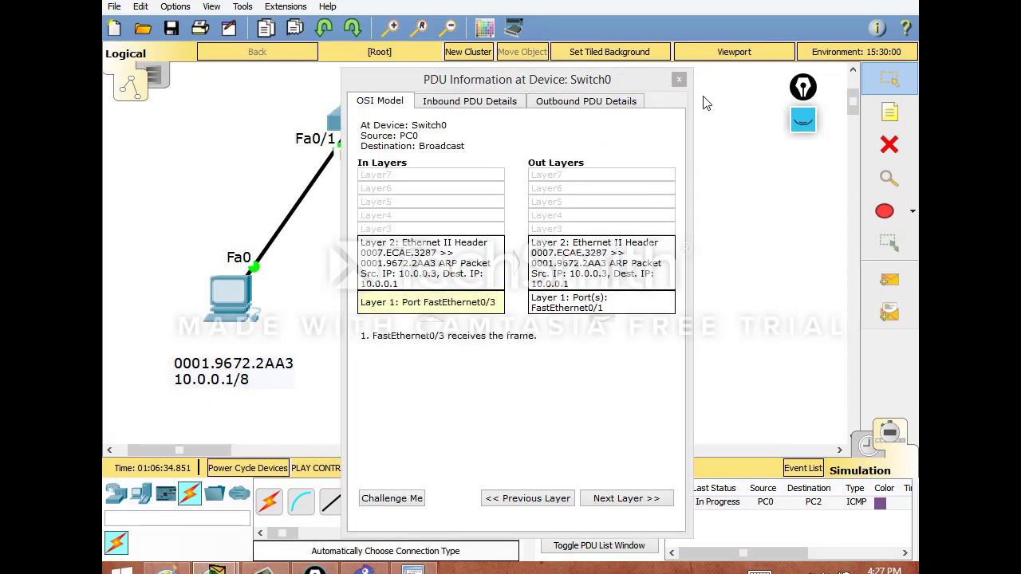
pyautogui.click(678, 79)
pyautogui.click(511, 471)
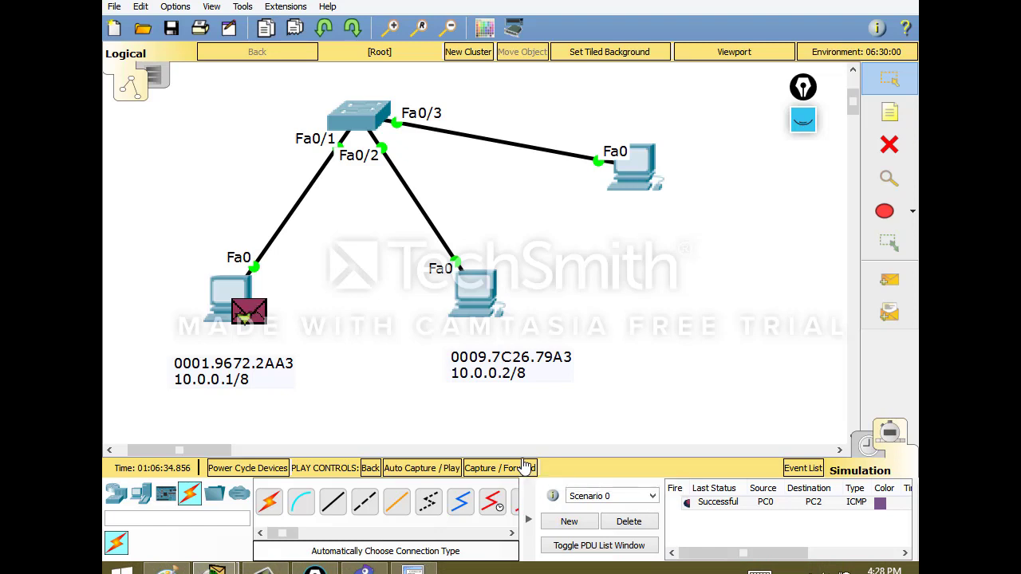
pyautogui.click(215, 569)
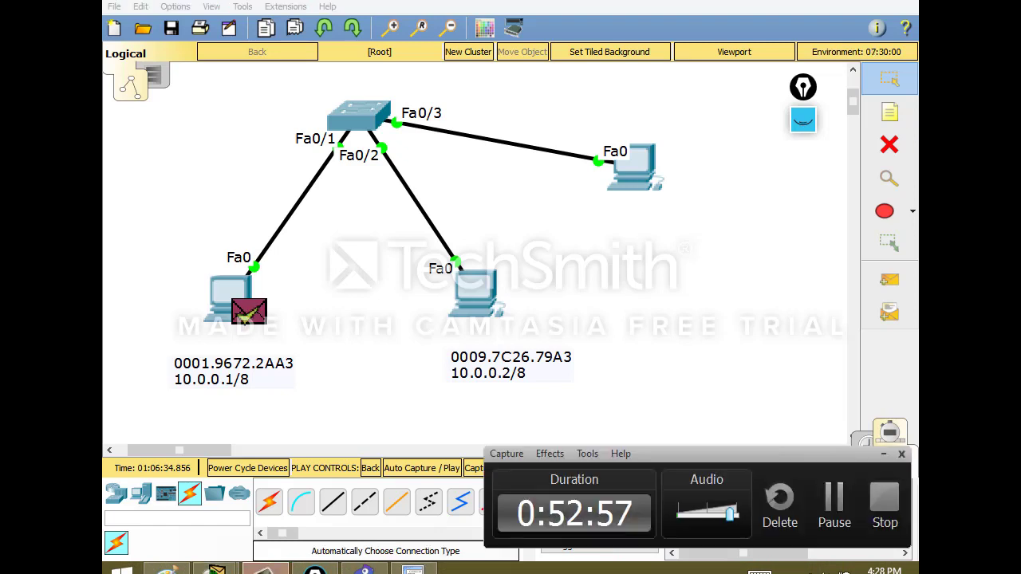
pyautogui.click(833, 502)
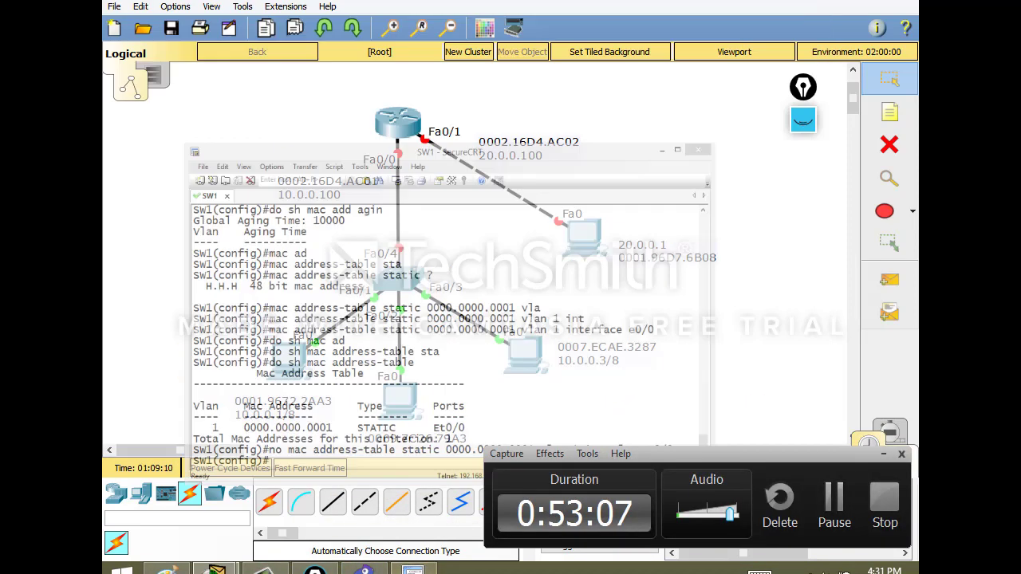
# - Enter interface configuration mode for f0/0 in Router0's CLI
pyautogui.click(347, 525)
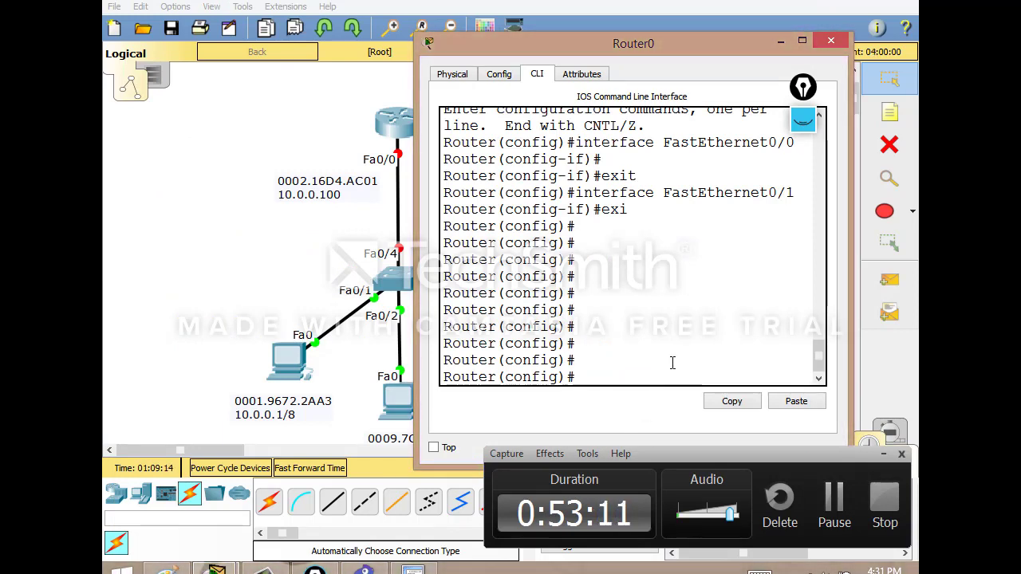
pyautogui.write('iunt')
pyautogui.press('BackSpace')
pyautogui.press('BackSpace')
pyautogui.press('BackSpace')
pyautogui.press('BackSpace')
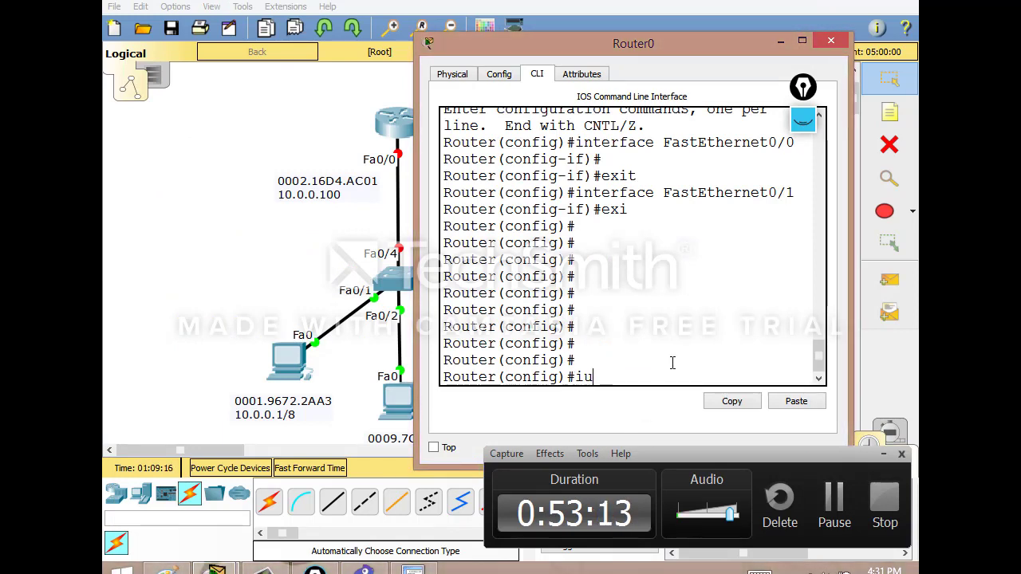
pyautogui.write('int f/')
pyautogui.press('Return')
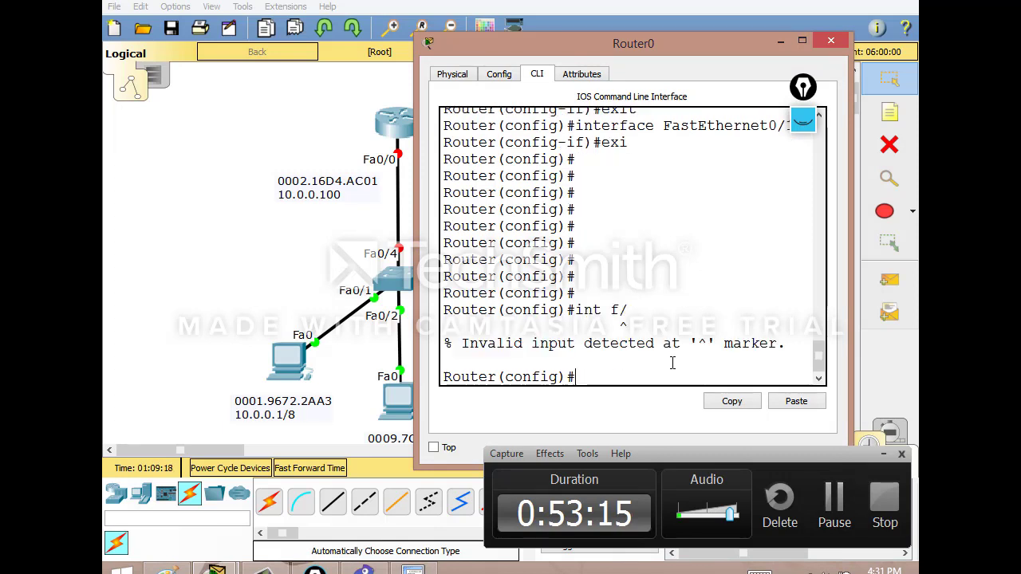
pyautogui.press('Up')
pyautogui.press('BackSpace')
pyautogui.write('0/0')
pyautogui.press('Return')
# - Assign the IP address 10.0.0.100 with mask 255.0.0.0 to Router0's f0/0 and exit the interface configuration
pyautogui.write('ip add')
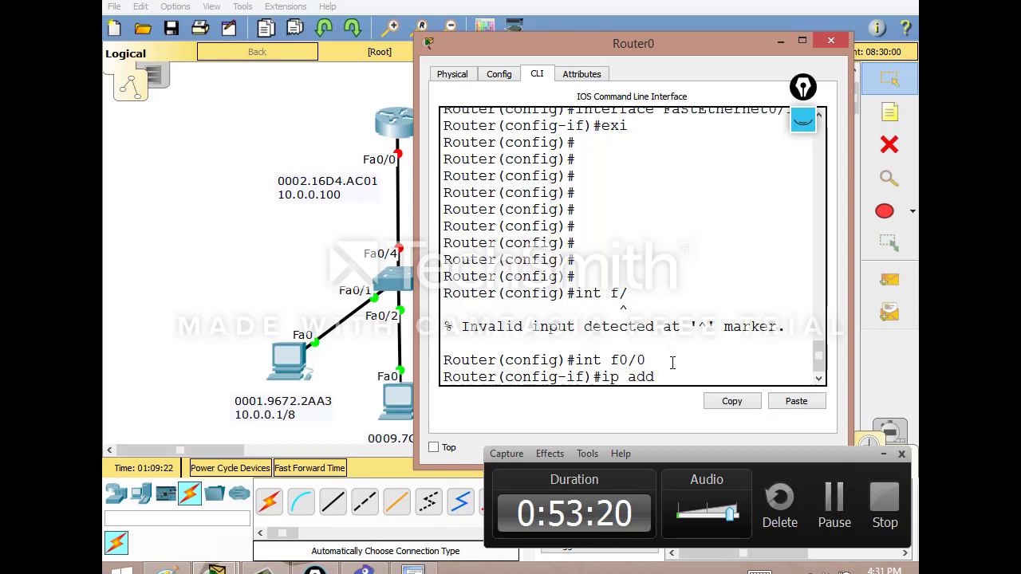
pyautogui.press('Tab')
pyautogui.write('10.0.0.100')
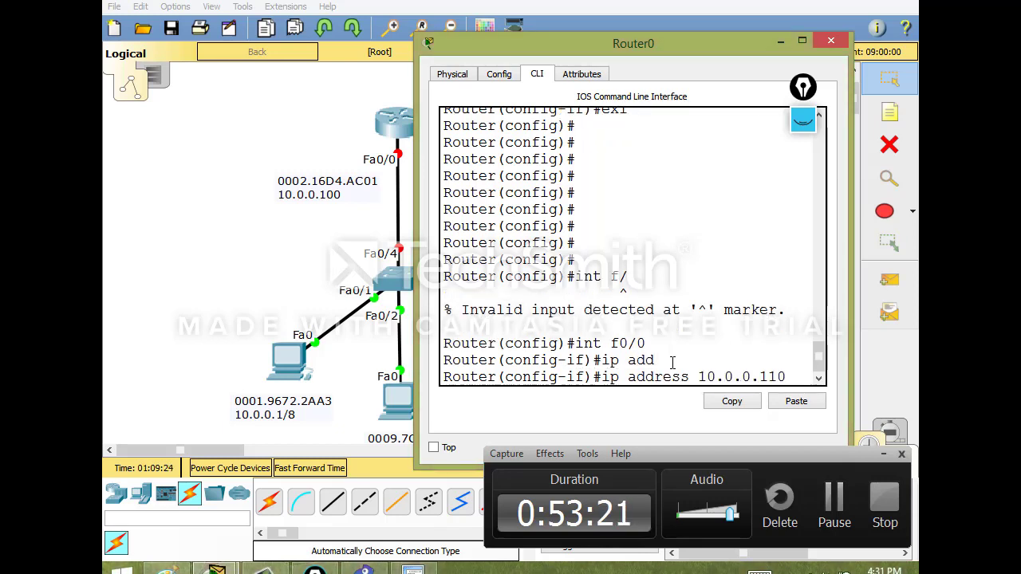
pyautogui.write(' 255.255')
pyautogui.press('BackSpace')
pyautogui.press('BackSpace')
pyautogui.press('BackSpace')
pyautogui.write('0.0.0')
pyautogui.press('Return')
pyautogui.write('exi')
pyautogui.press('Return')
# - Enable Router0's f0/0 interface with no sh and return to global configuration mode
pyautogui.write('int f0/0')
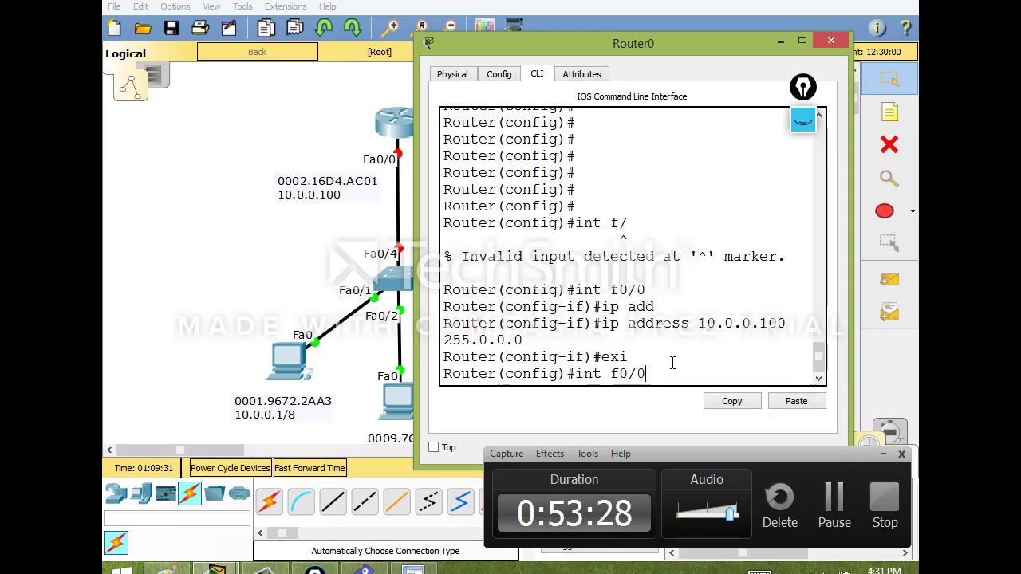
pyautogui.press('Return')
pyautogui.write('no sh')
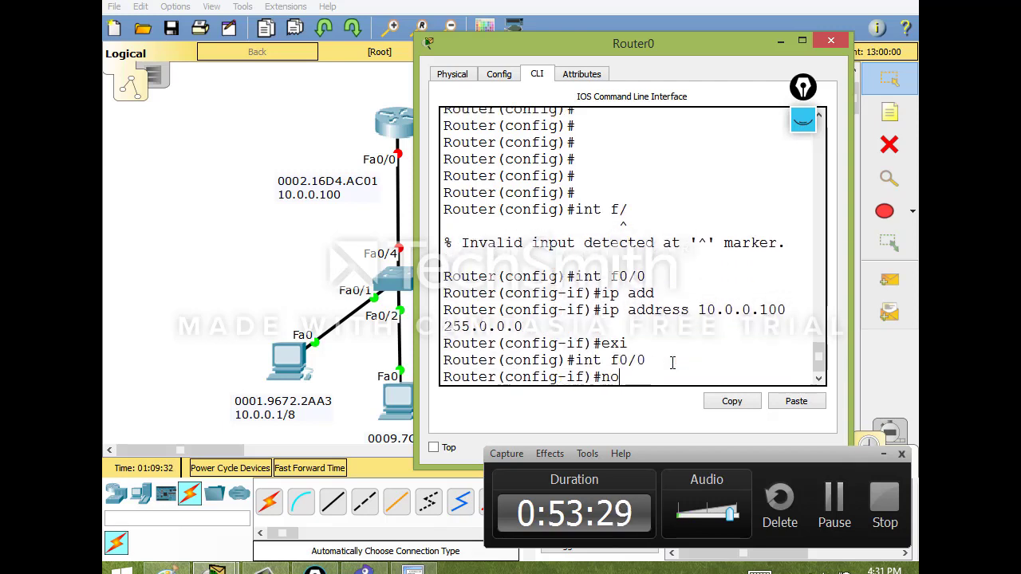
pyautogui.press('Return')
pyautogui.write('exi')
pyautogui.press('Return')
pyautogui.press('Return')
# - Assign the IP address 20.0.0.100 with mask 255.0.0.0 to Router0's f0/1 interface
pyautogui.write('int f0/1')
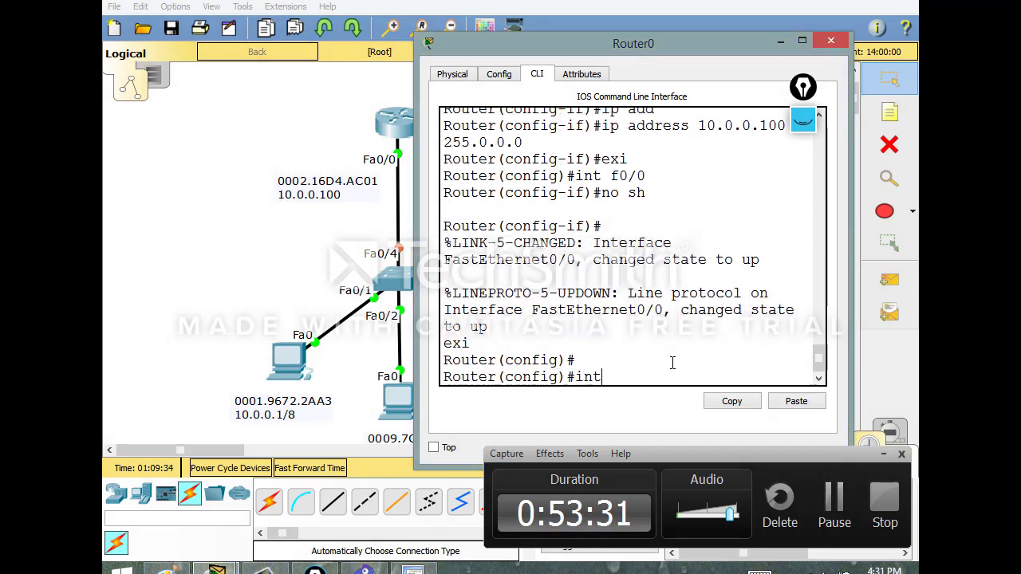
pyautogui.press('Return')
pyautogui.write('ip ad')
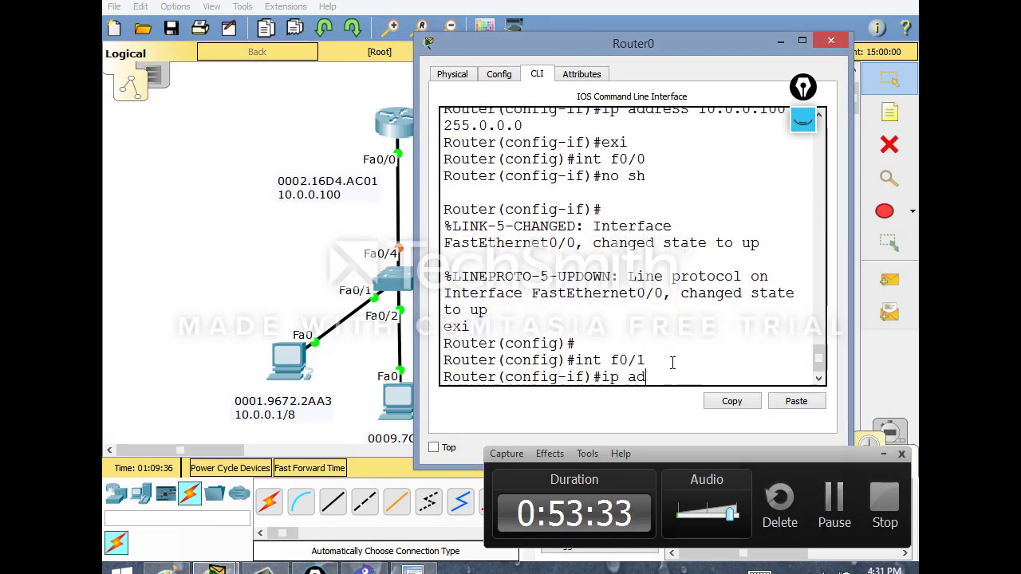
pyautogui.write('d')
pyautogui.press('Tab')
pyautogui.write('20.0.0.100 2')
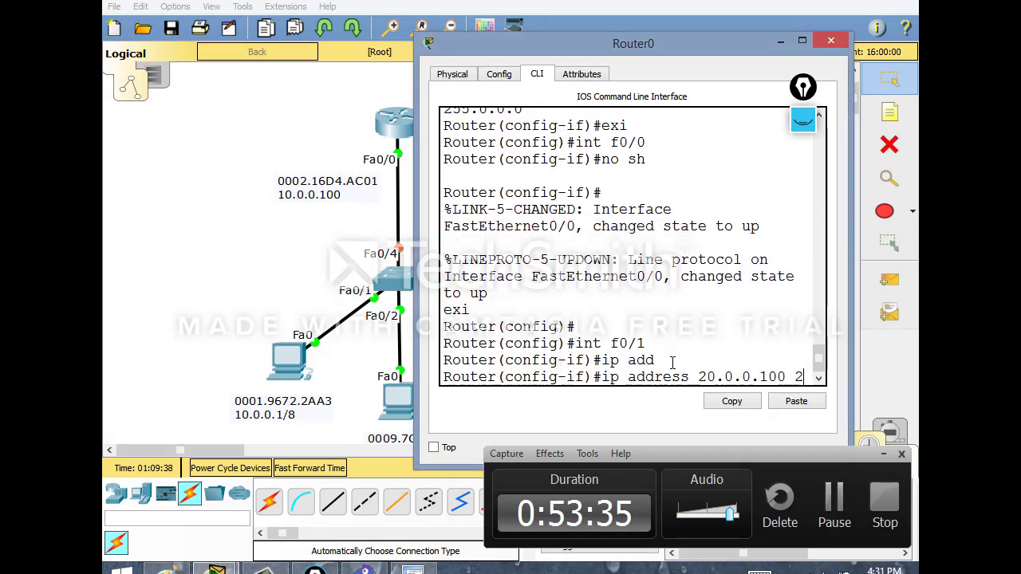
pyautogui.write('55.0.0.0')
pyautogui.press('Return')
# - Enable Router0's f0/1 interface with no sh, exit the interface configuration and close the Router0 window
pyautogui.write('no sh')
pyautogui.press('Return')
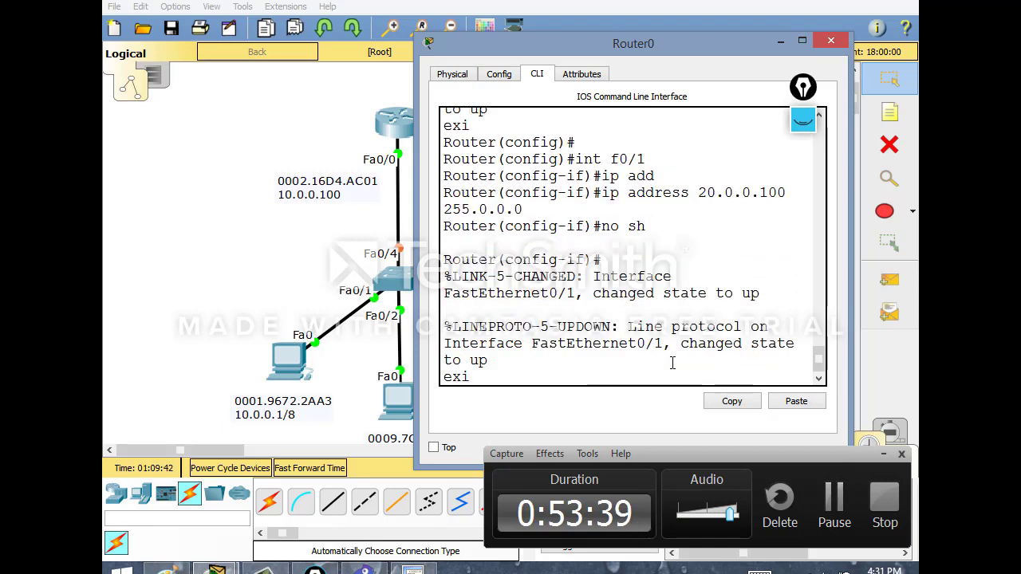
pyautogui.write('exi')
pyautogui.press('Return')
pyautogui.press('Return')
pyautogui.press('Return')
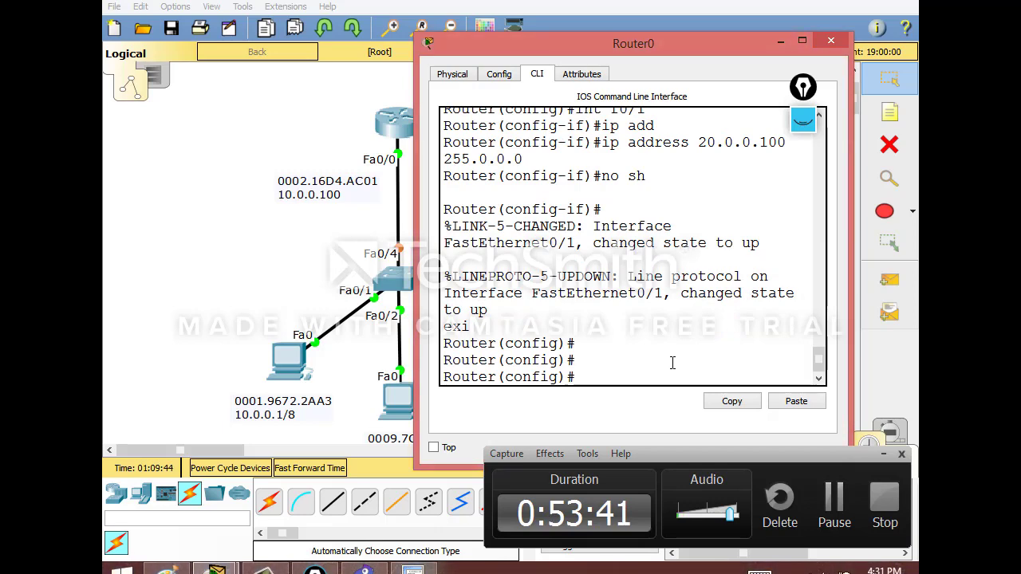
pyautogui.click(824, 46)
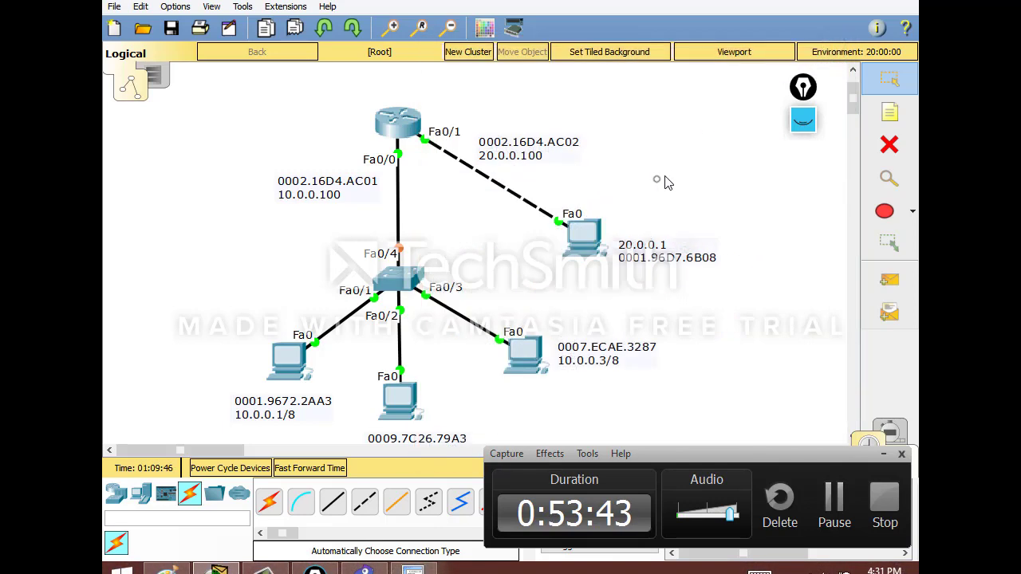
# - Fast-forward the network time in Realtime mode
pyautogui.click(883, 454)
pyautogui.click(311, 468)
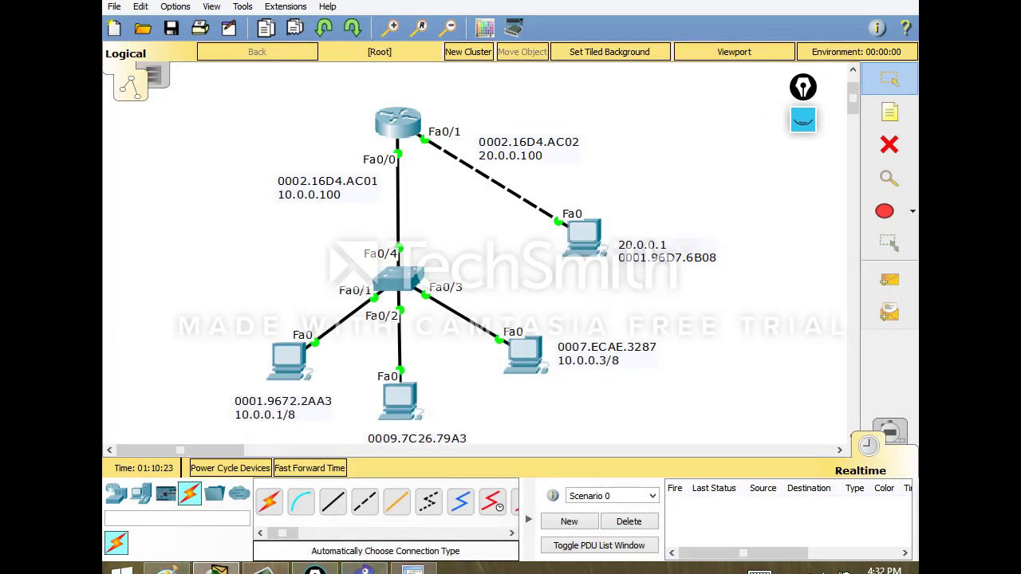
pyautogui.click(217, 569)
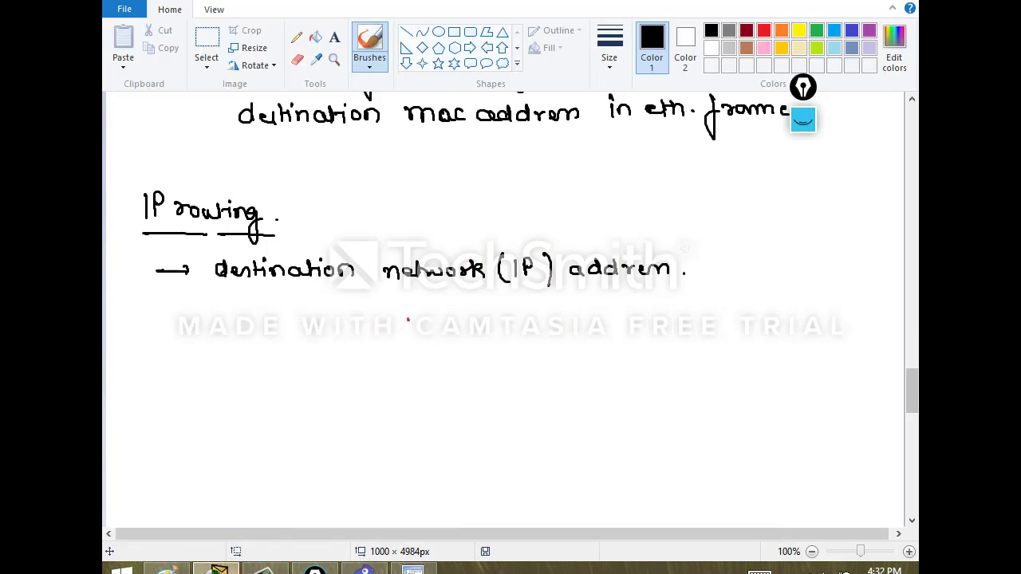
pyautogui.hotkey('alt', 'Tab')
# - Run sh mac address-table in Switch0's CLI to check its MAC table, and minimize the window
pyautogui.click(403, 275)
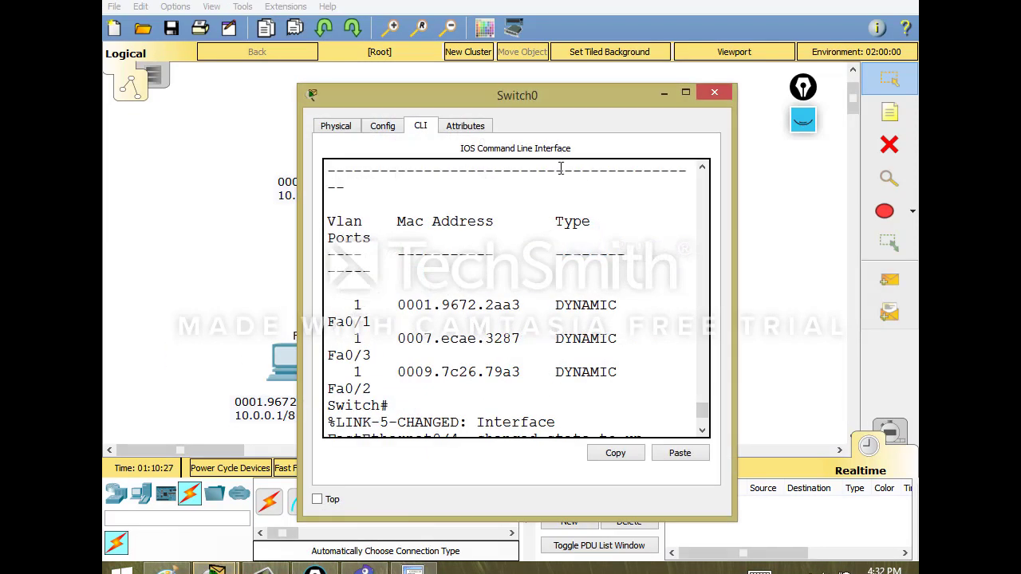
pyautogui.press('Up')
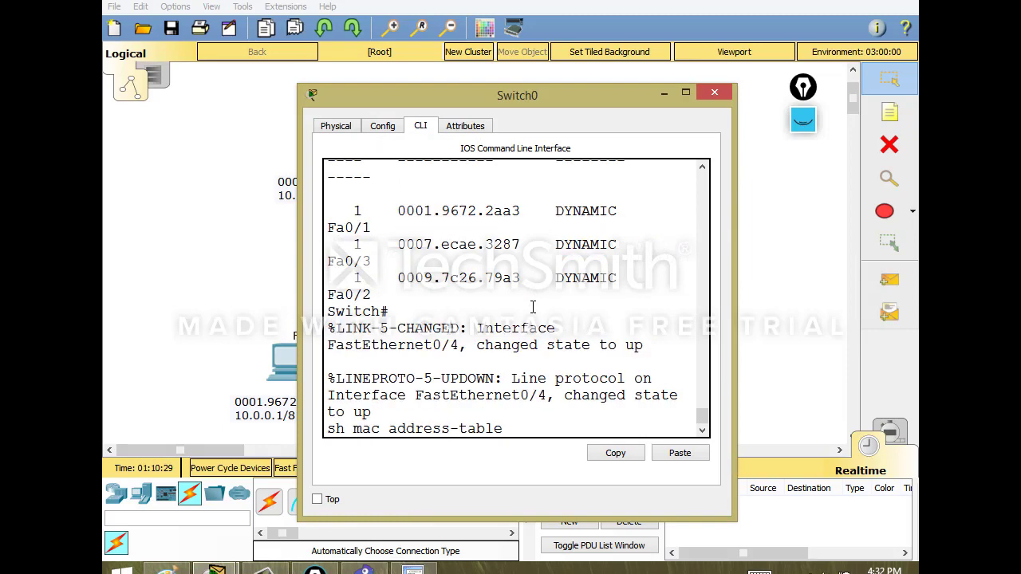
pyautogui.press('Return')
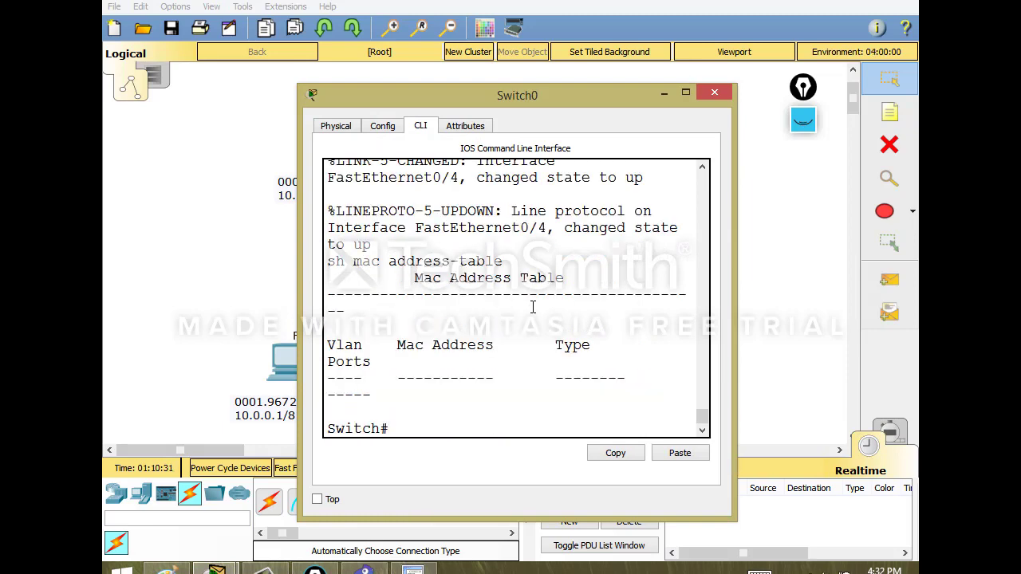
pyautogui.click(663, 94)
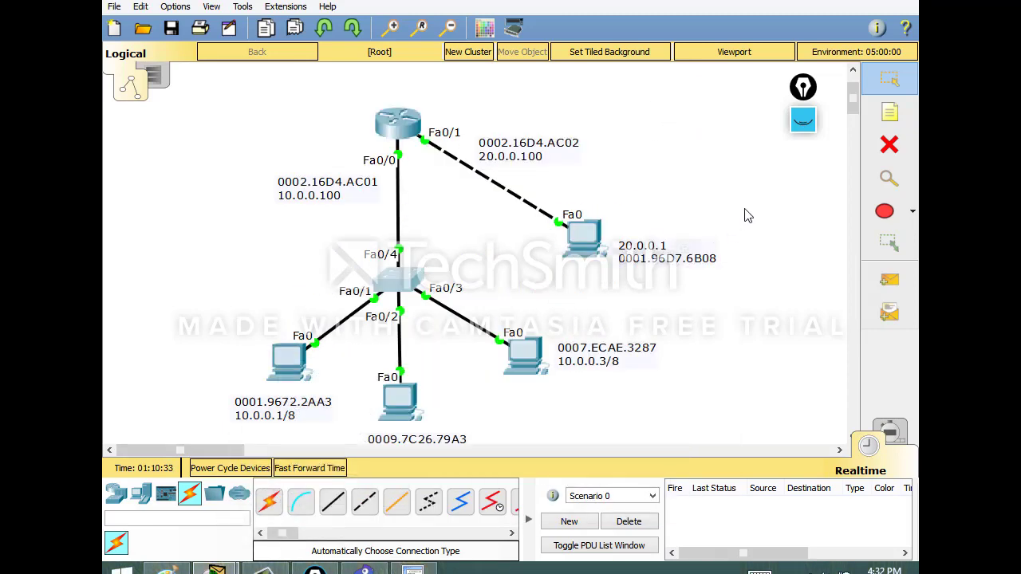
# - Reopen Switch0's CLI, run sh mac address-table again and close the Switch0 window
pyautogui.moveTo(215, 570)
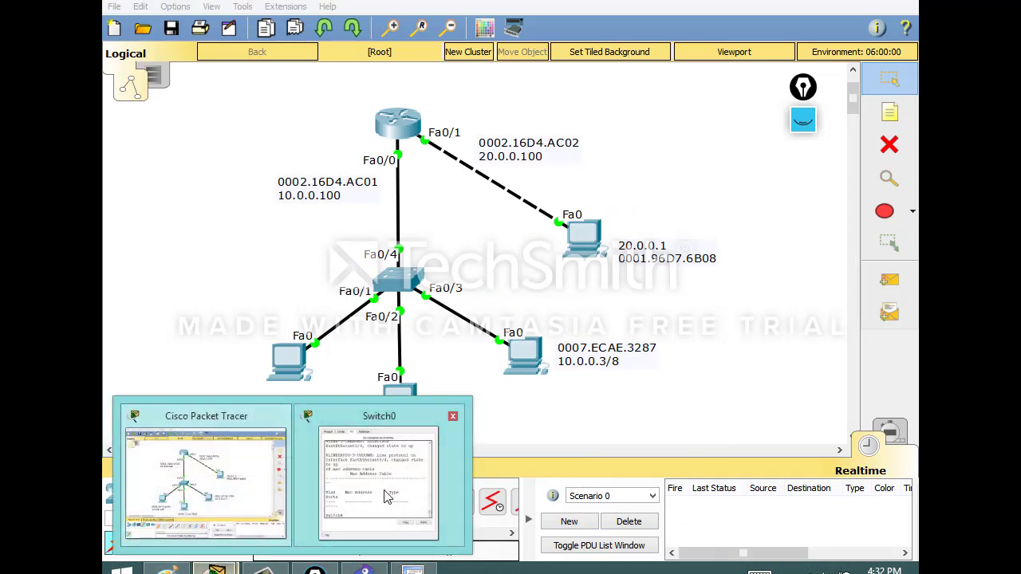
pyautogui.click(385, 495)
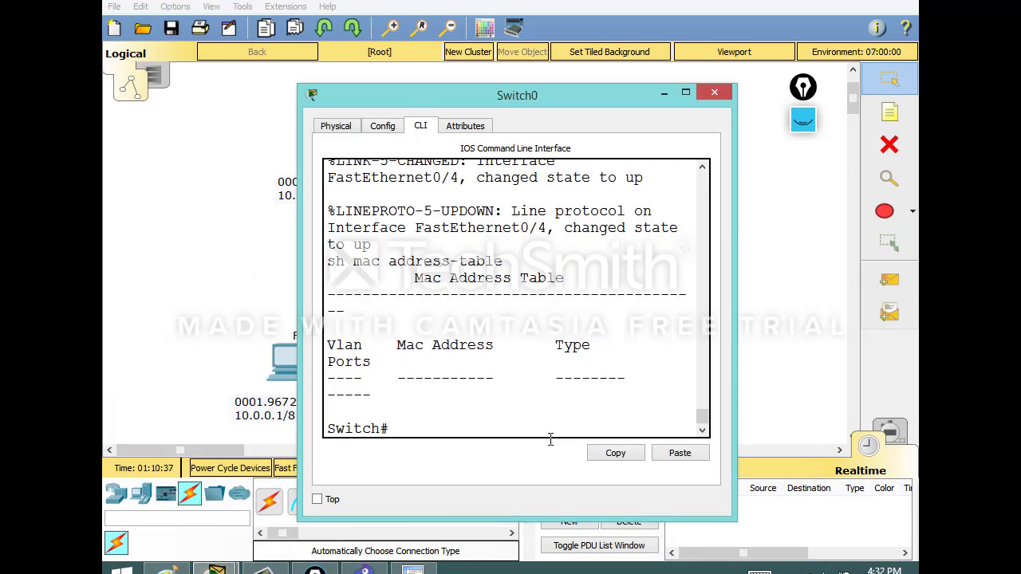
pyautogui.press('Up')
pyautogui.press('Return')
pyautogui.hotkey('alt', 'F4')
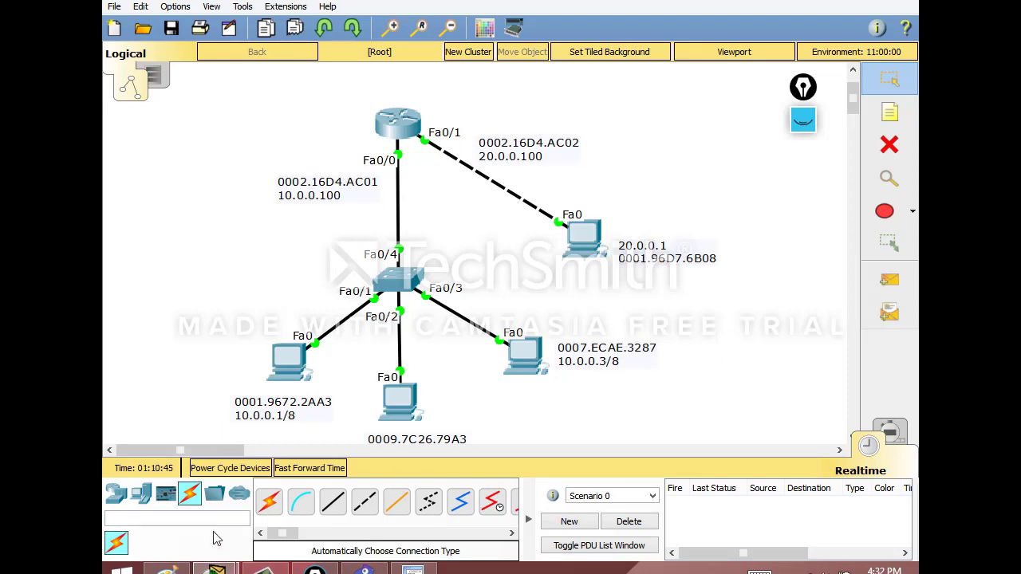
pyautogui.moveTo(213, 568)
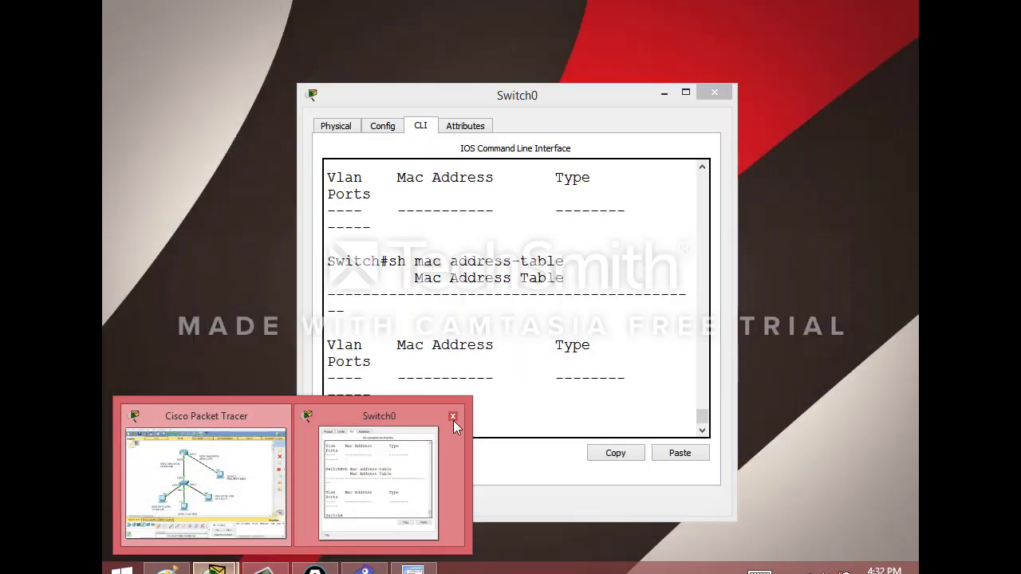
pyautogui.click(453, 416)
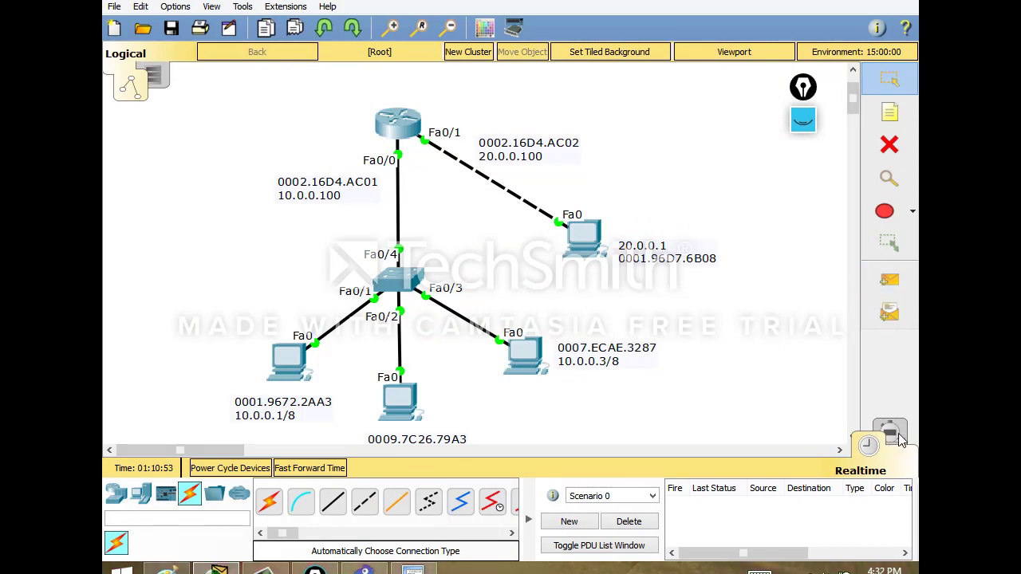
# - Switch to Simulation mode and open the Command Prompt on PC0
pyautogui.hotkey('shift', 's')
pyautogui.click(852, 71)
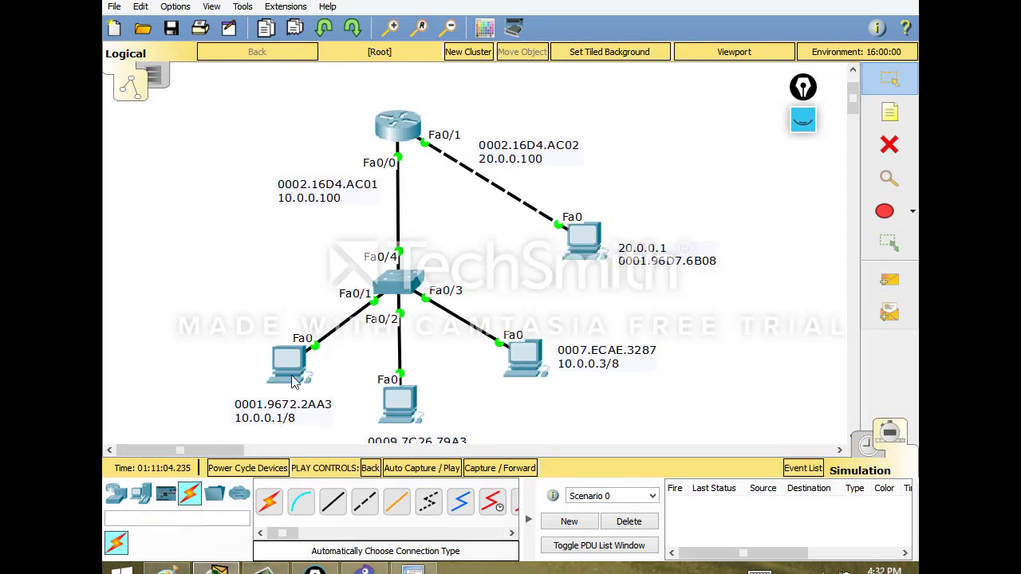
pyautogui.click(291, 365)
pyautogui.click(569, 205)
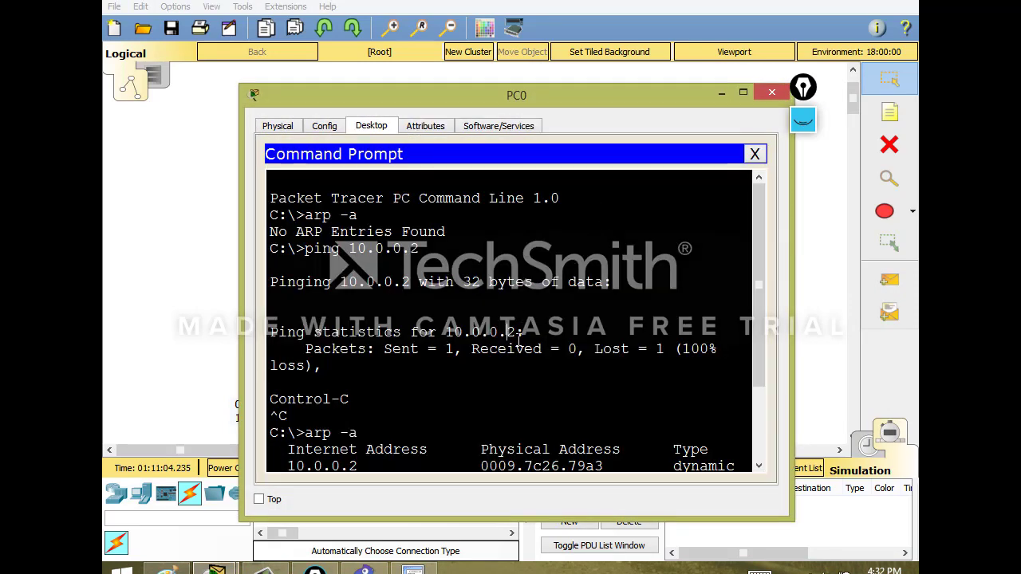
# - Enter ping 10.0.0.100 at PC0's command prompt without running it
pyautogui.write('\\\\\\\\')
pyautogui.press('BackSpace')
pyautogui.press('BackSpace')
pyautogui.press('BackSpace')
pyautogui.press('BackSpace')
pyautogui.write('ping 10.0.0.100')
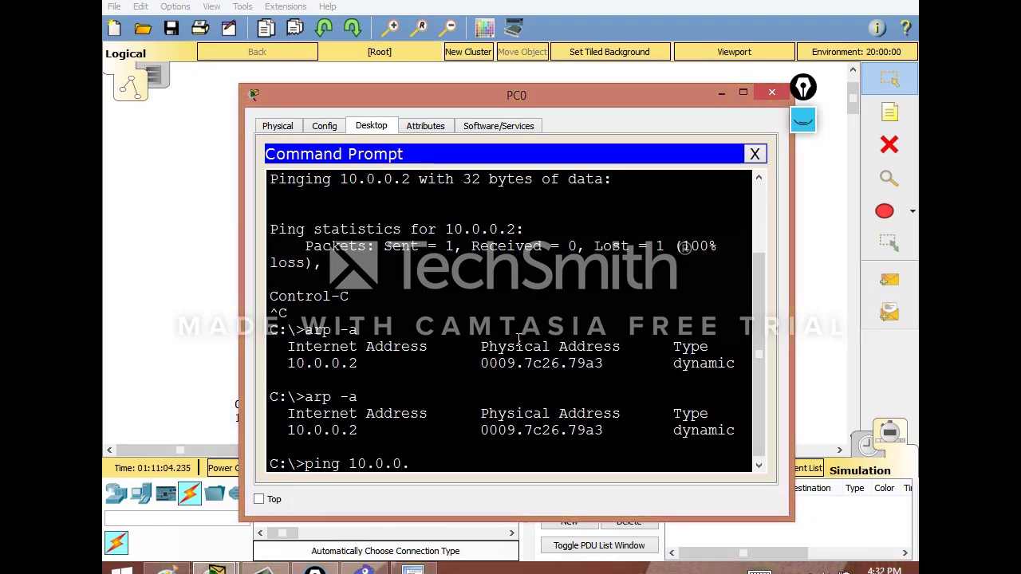
# - Replace the target address of PC0's pending ping command with 20.0.0.1 and run the ping
pyautogui.hotkey('alt', 'Tab')
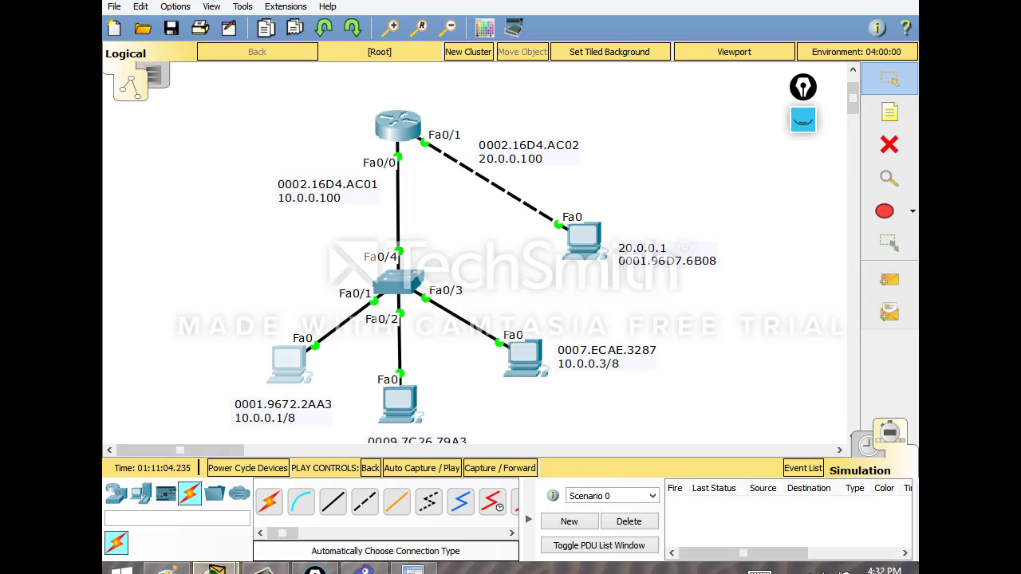
pyautogui.moveTo(216, 568)
pyautogui.click(422, 487)
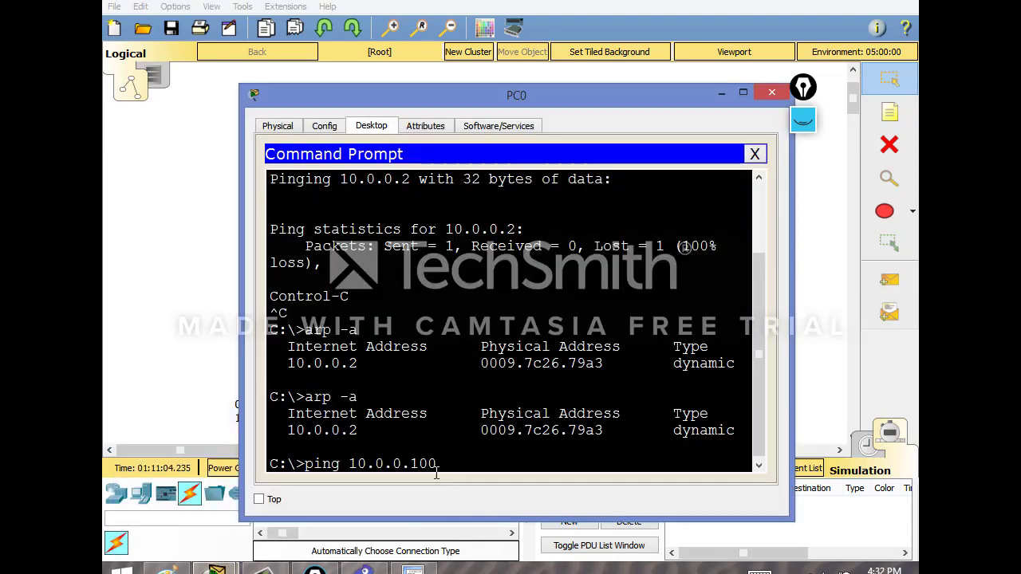
pyautogui.doubleClick(359, 469)
pyautogui.write('20.0')
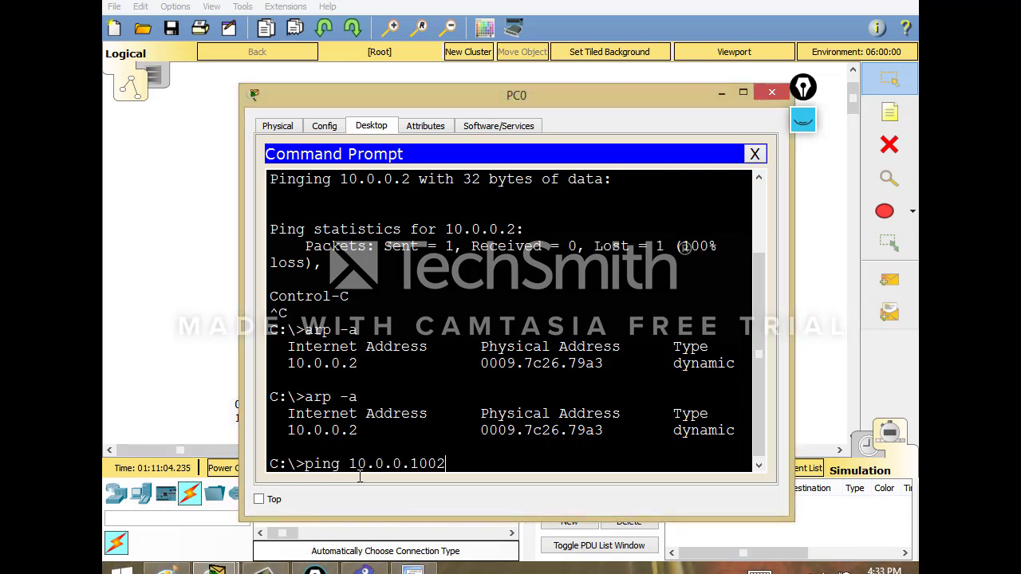
pyautogui.press('BackSpace')
pyautogui.press('BackSpace')
pyautogui.press('BackSpace')
pyautogui.press('BackSpace')
pyautogui.press('BackSpace')
pyautogui.press('BackSpace')
pyautogui.press('BackSpace')
pyautogui.press('BackSpace')
pyautogui.press('BackSpace')
pyautogui.press('BackSpace')
pyautogui.press('BackSpace')
pyautogui.press('BackSpace')
pyautogui.press('BackSpace')
pyautogui.press('BackSpace')
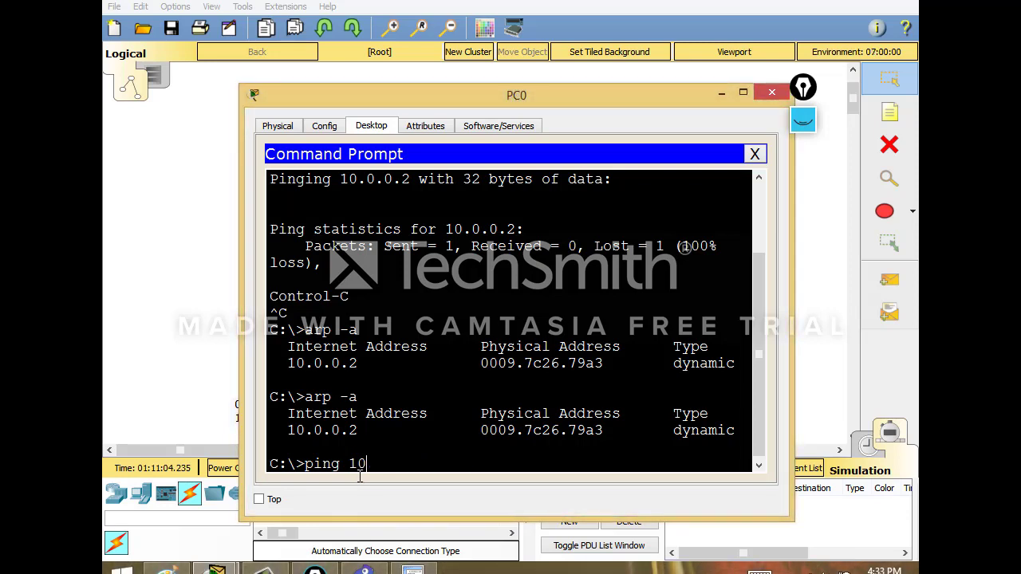
pyautogui.write('20.0.0.100')
pyautogui.press('BackSpace')
pyautogui.press('BackSpace')
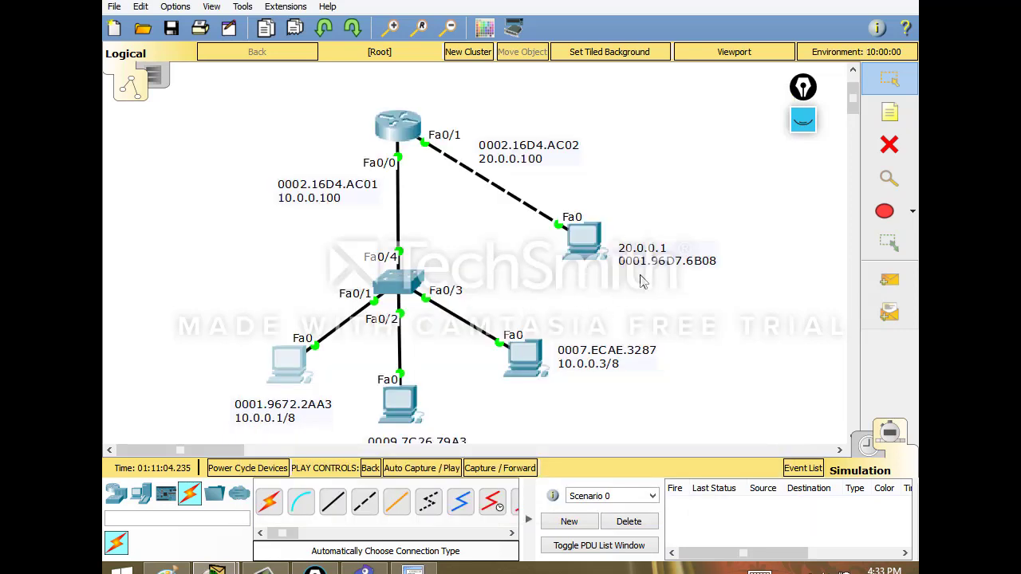
pyautogui.press('Return')
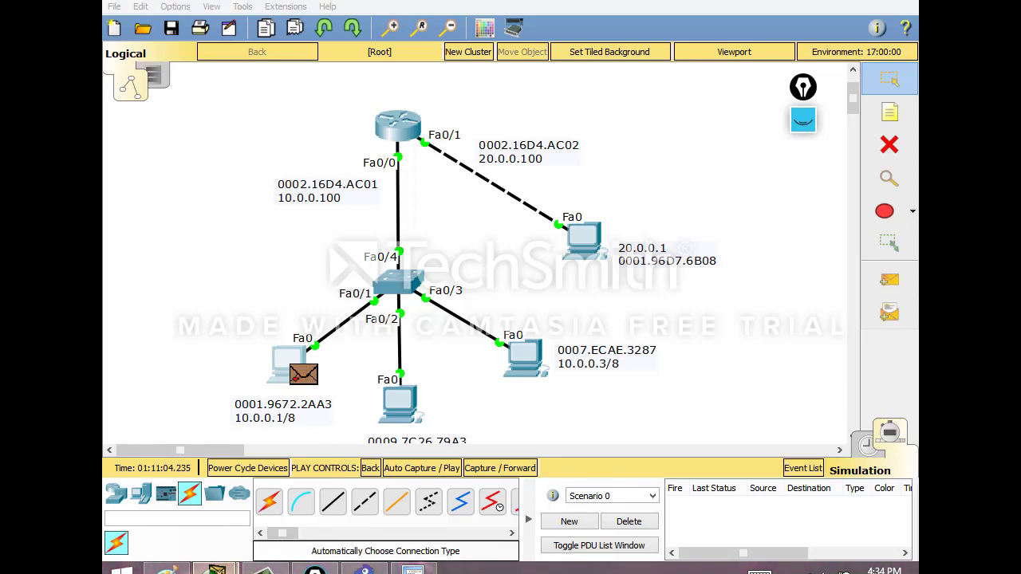
# - Inspect the OSI model details of PC0's ping packet to 20.0.0.1, highlighting the subnet and default gateway explanations, and close the details
pyautogui.moveTo(215, 568)
pyautogui.click(466, 495)
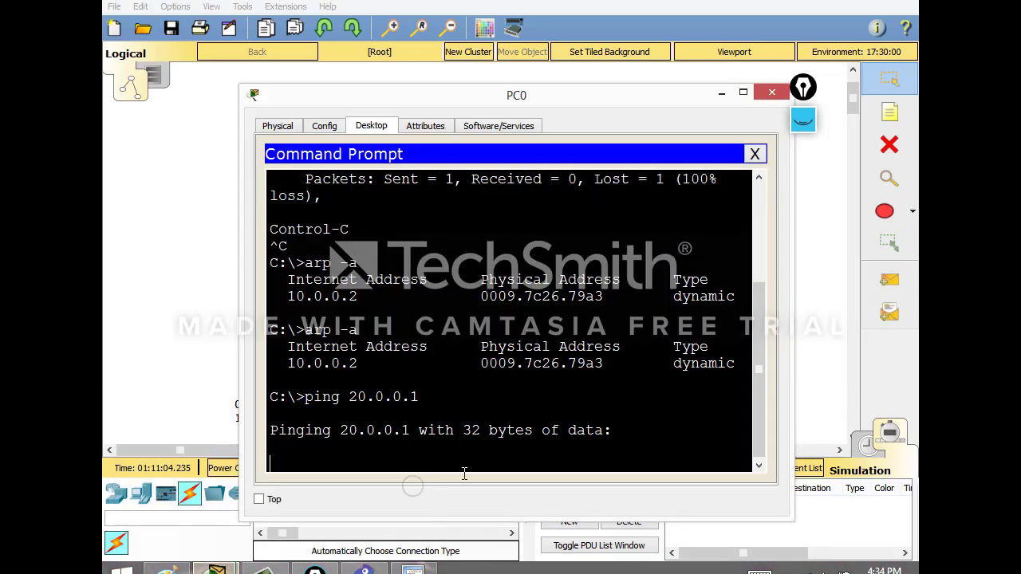
pyautogui.click(719, 95)
pyautogui.click(303, 375)
pyautogui.moveTo(580, 106); pyautogui.dragTo(643, 31)
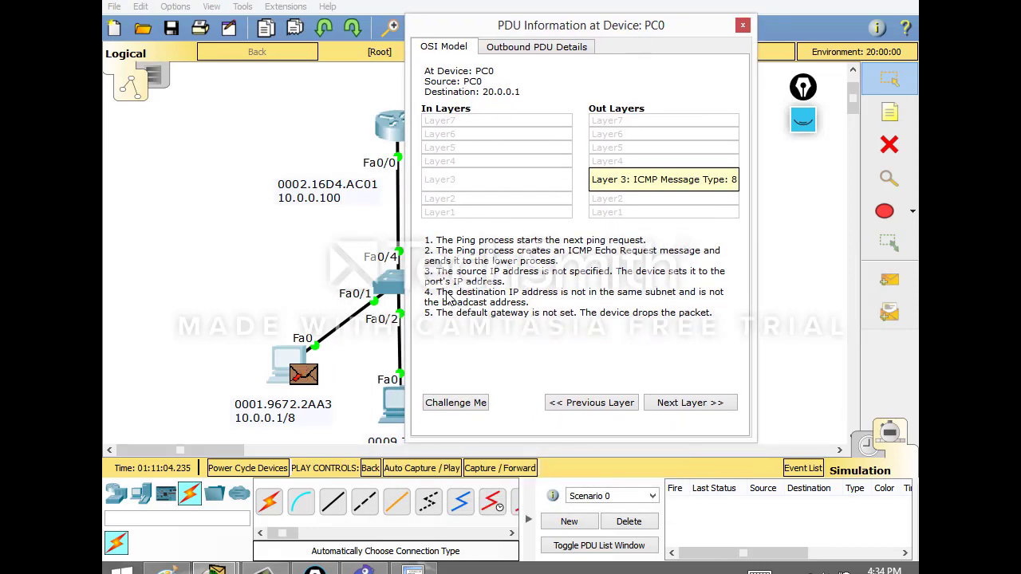
pyautogui.moveTo(441, 292); pyautogui.dragTo(531, 304)
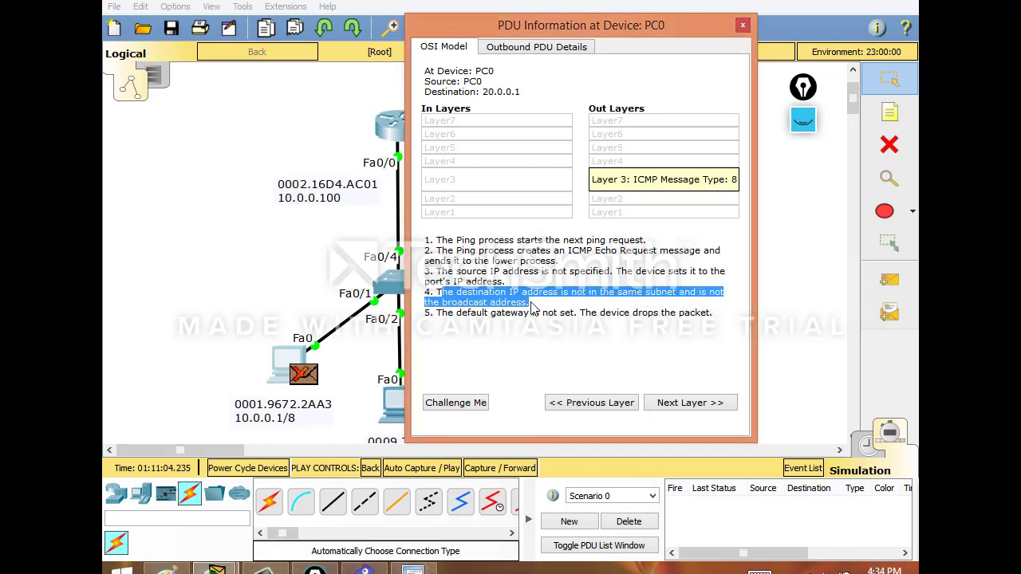
pyautogui.click(529, 341)
pyautogui.moveTo(436, 313); pyautogui.dragTo(708, 326)
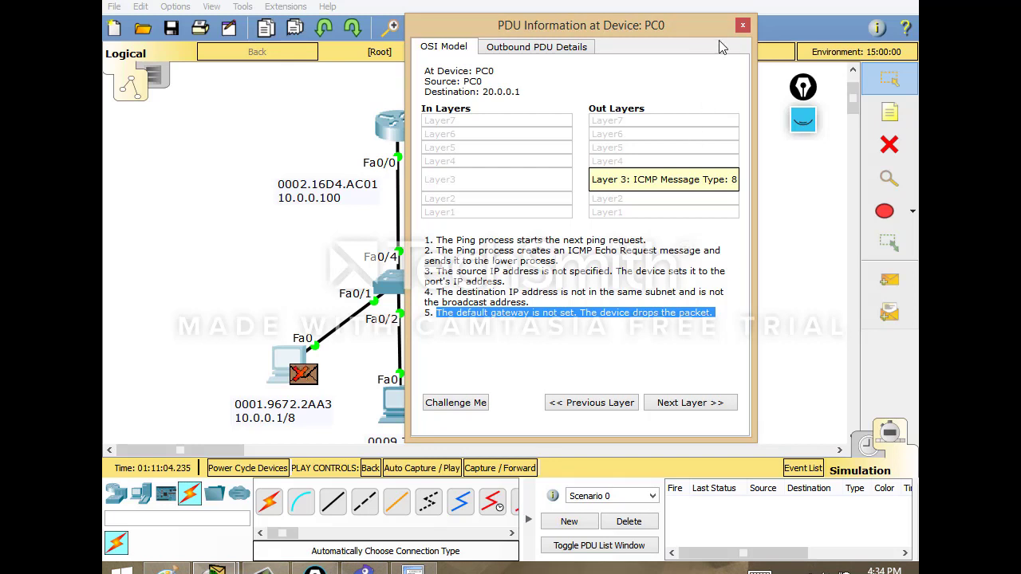
pyautogui.click(743, 26)
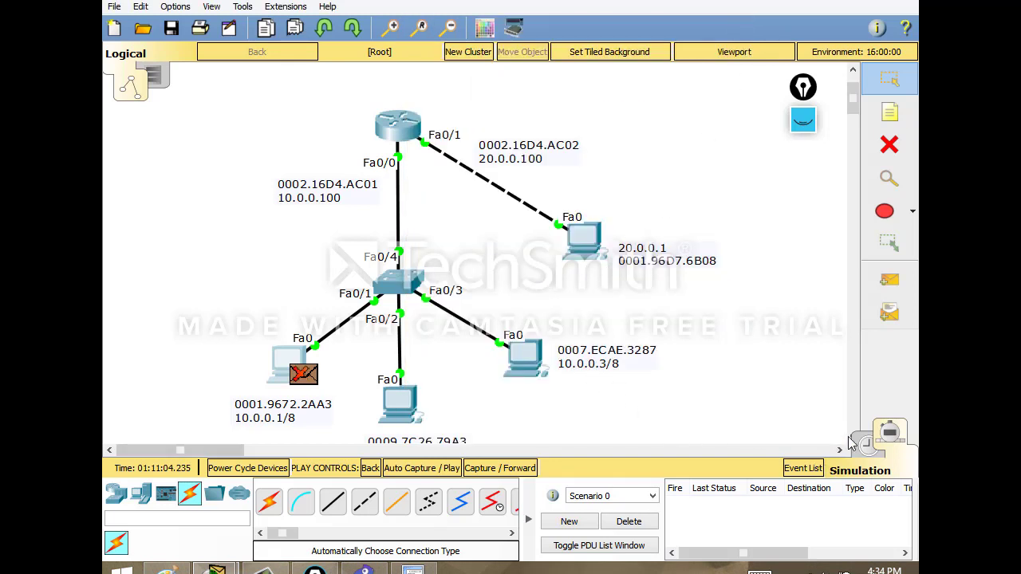
# - Set PC0's default gateway to 10.0.0.100 in its IP configuration and close the PC0 window
pyautogui.click(291, 351)
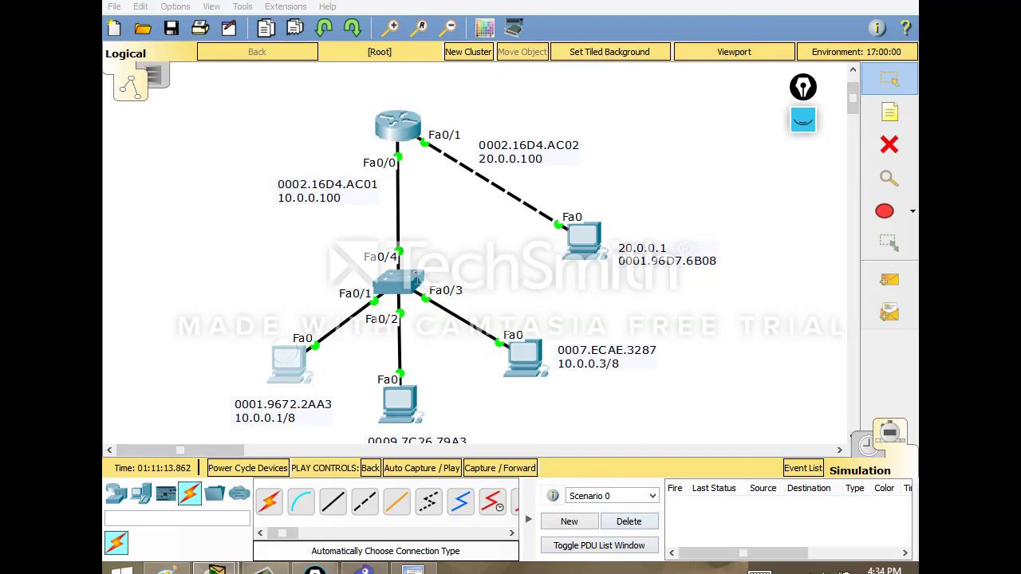
pyautogui.click(755, 154)
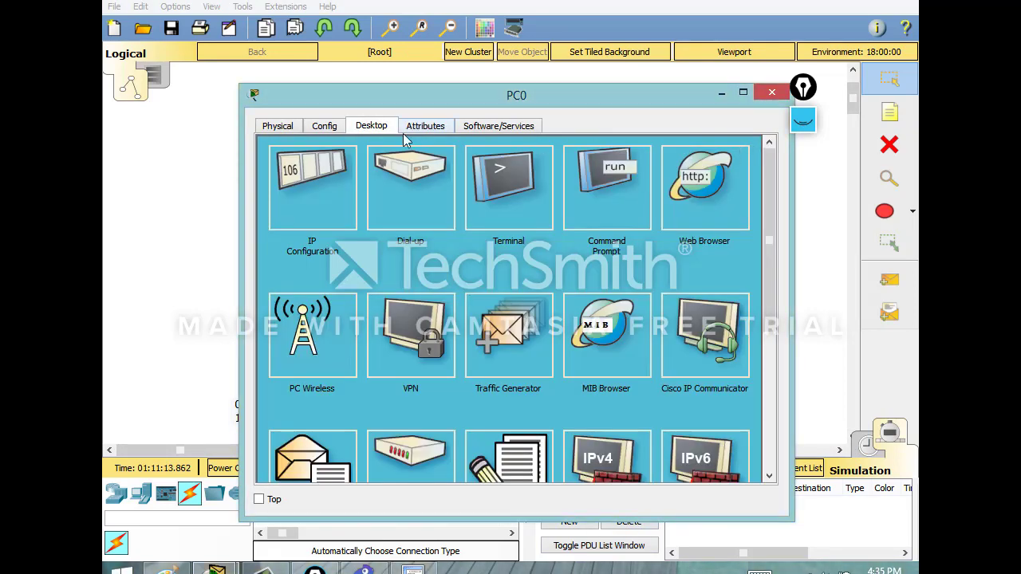
pyautogui.click(296, 168)
pyautogui.click(491, 288)
pyautogui.moveTo(501, 99); pyautogui.dragTo(723, 57)
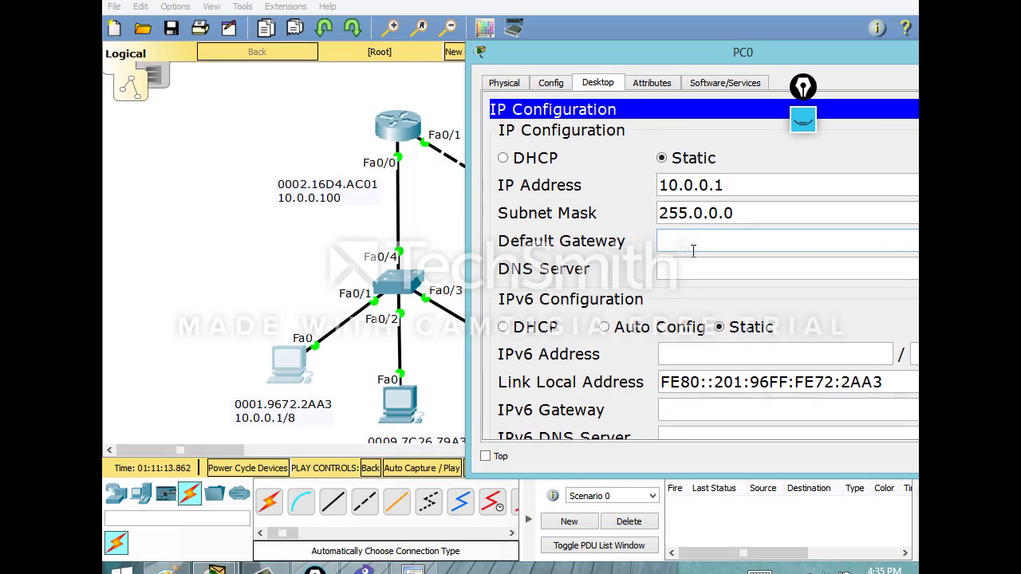
pyautogui.write('10.0.0.100')
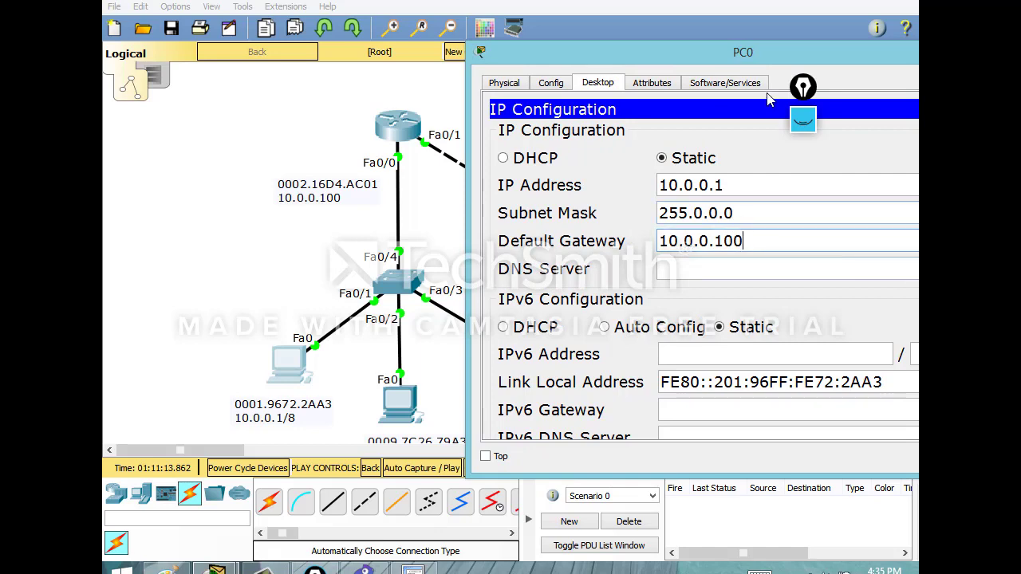
pyautogui.click(410, 110)
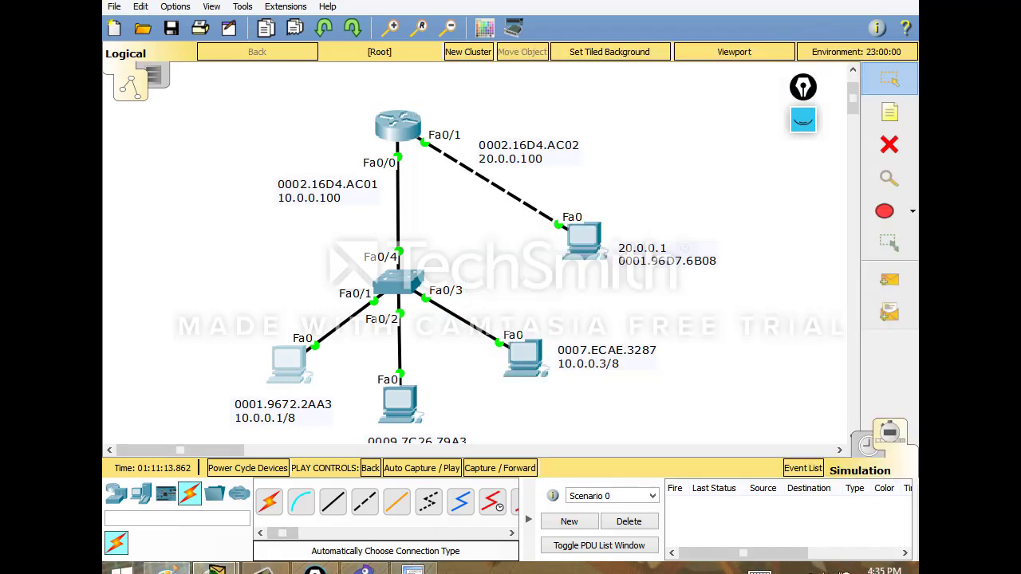
pyautogui.moveTo(216, 568)
pyautogui.click(386, 483)
pyautogui.moveTo(885, 49); pyautogui.dragTo(441, 129)
pyautogui.click(552, 135)
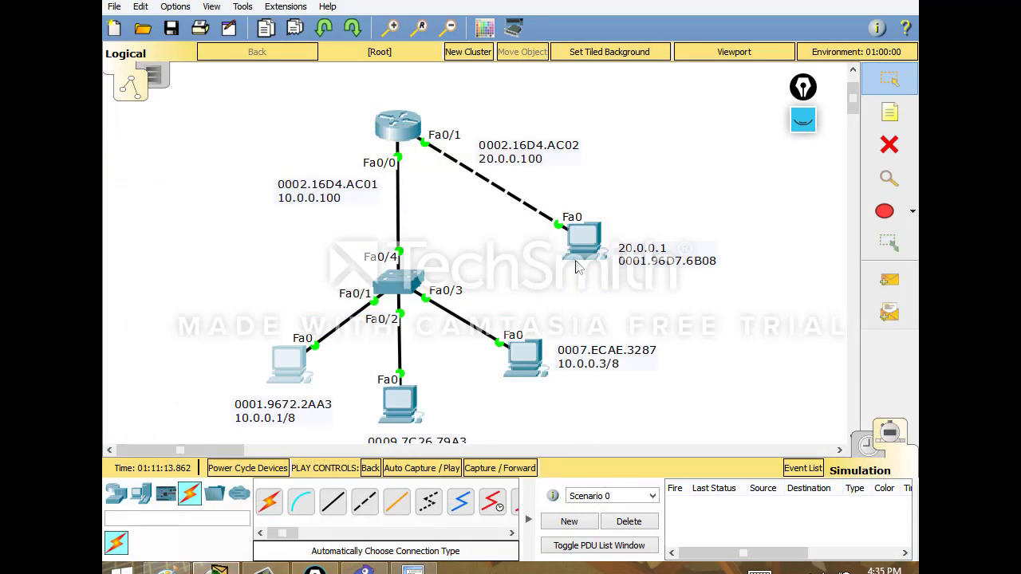
# - Open PC3's IP configuration and enter the static IP address 20.0.0.100 with subnet mask 255.0.0.0
pyautogui.click(583, 236)
pyautogui.moveTo(536, 94); pyautogui.dragTo(834, 202)
pyautogui.click(678, 238)
pyautogui.click(626, 299)
pyautogui.click(761, 339)
pyautogui.write('20.0.0.100')
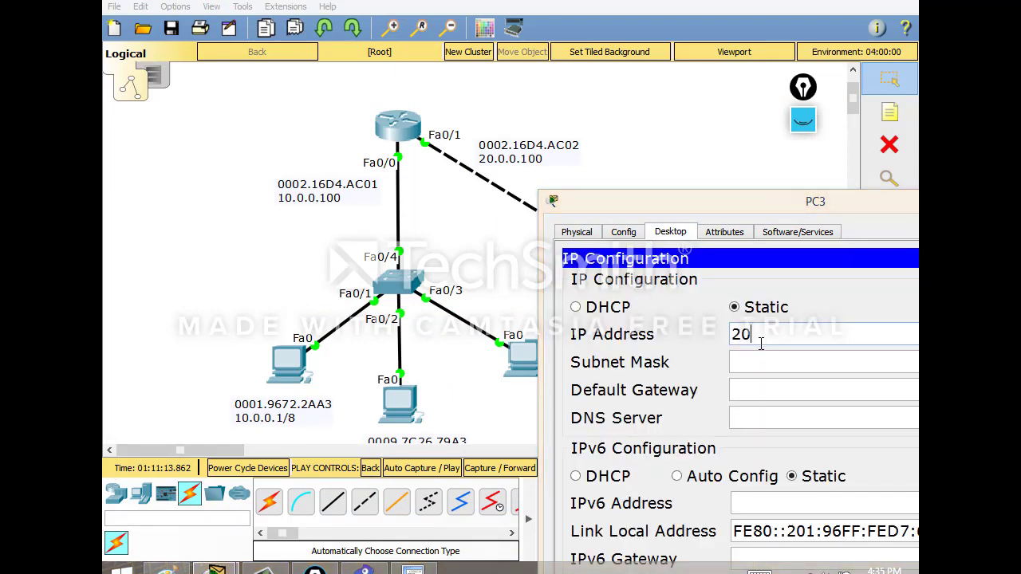
pyautogui.press('Tab')
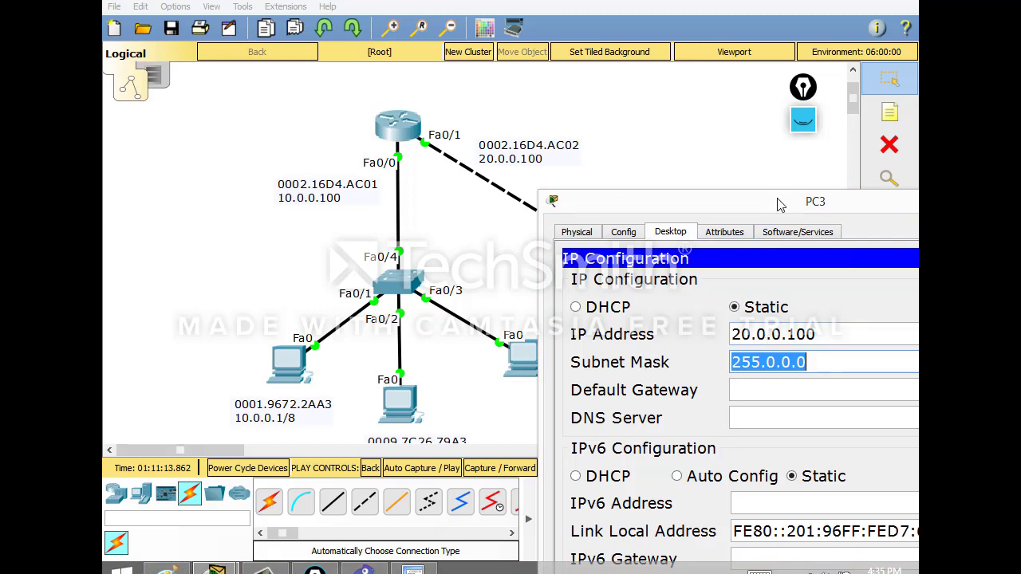
pyautogui.moveTo(777, 199); pyautogui.dragTo(426, 139)
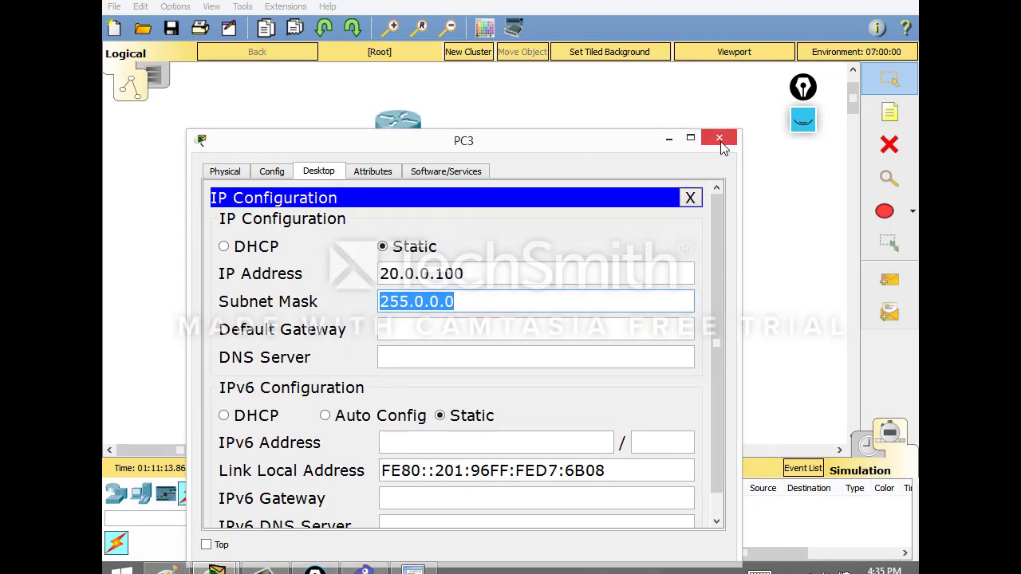
# - Change PC3's IP address to 20.0.0.1, set its default gateway to 20.0.0.100 and close the PC3 window
pyautogui.moveTo(465, 274); pyautogui.dragTo(308, 271)
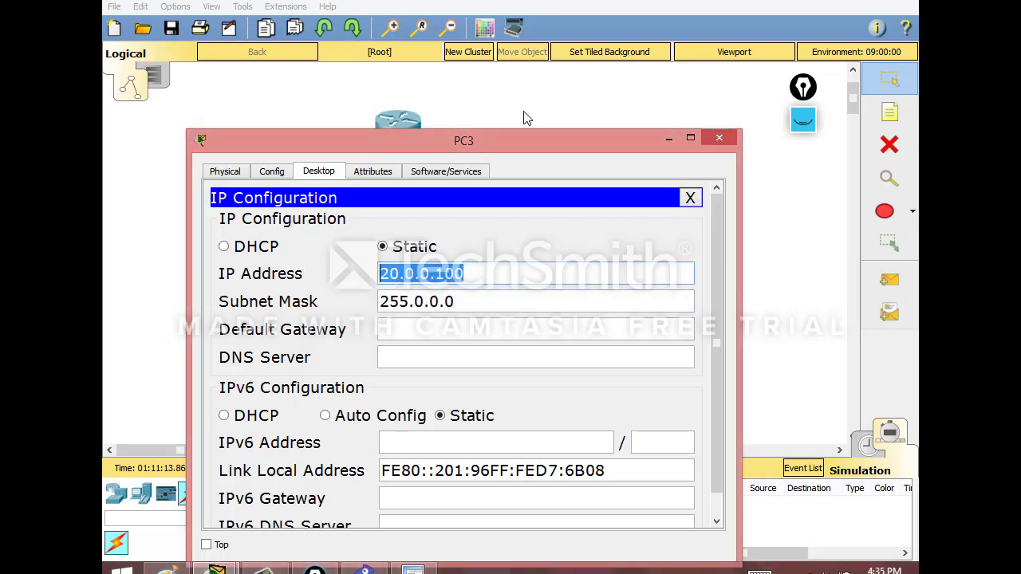
pyautogui.moveTo(515, 137); pyautogui.dragTo(586, 82)
pyautogui.write('20.0.0.1')
pyautogui.press('Tab')
pyautogui.press('Tab')
pyautogui.write('2')
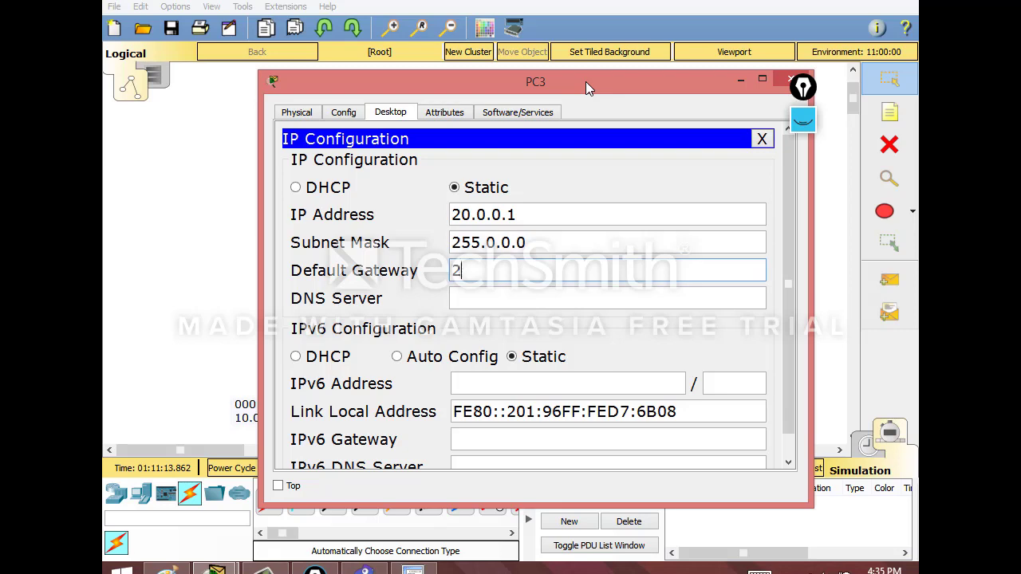
pyautogui.write('0.0.0.100')
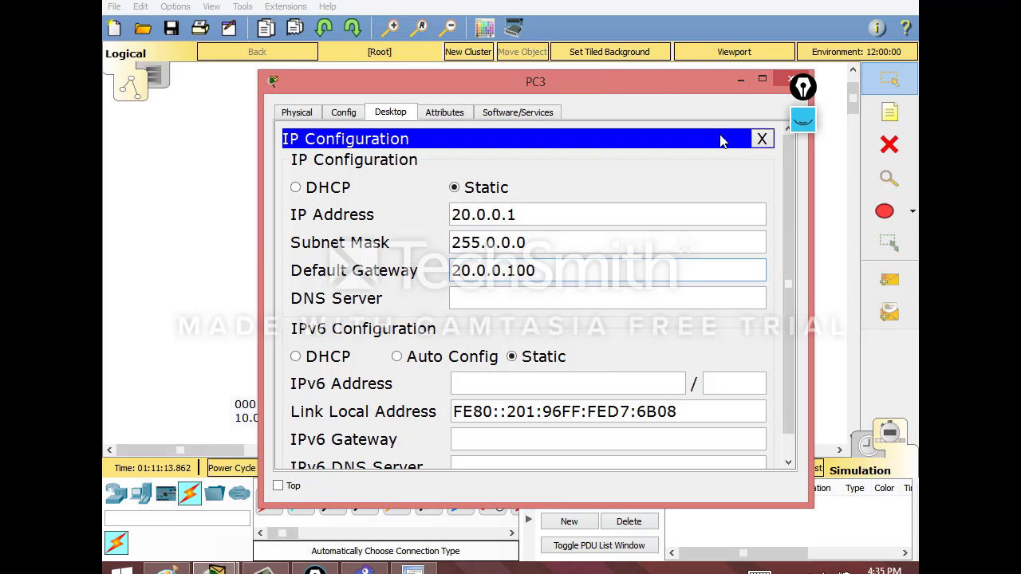
pyautogui.click(762, 139)
pyautogui.moveTo(682, 93); pyautogui.dragTo(495, 127)
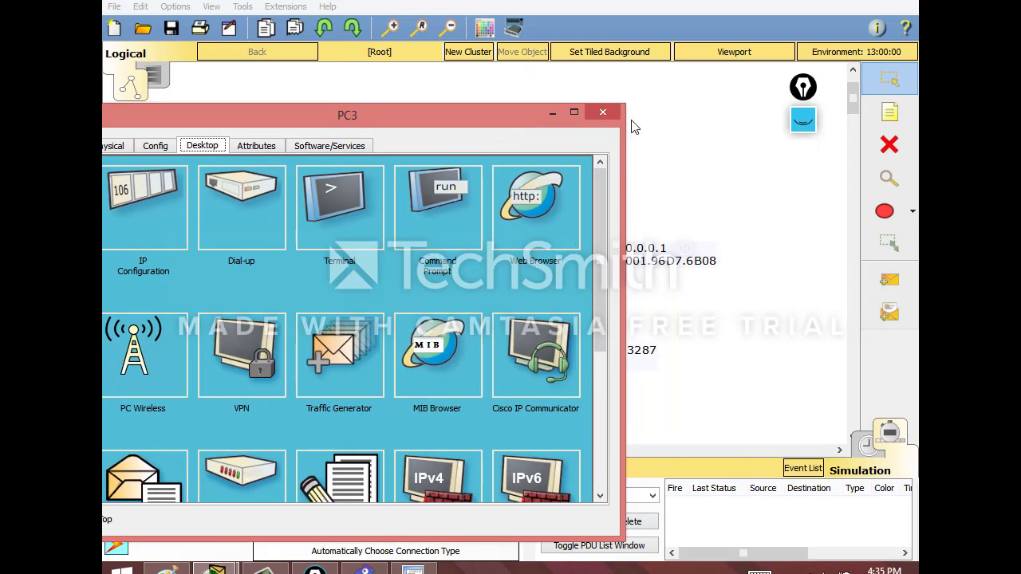
pyautogui.click(603, 113)
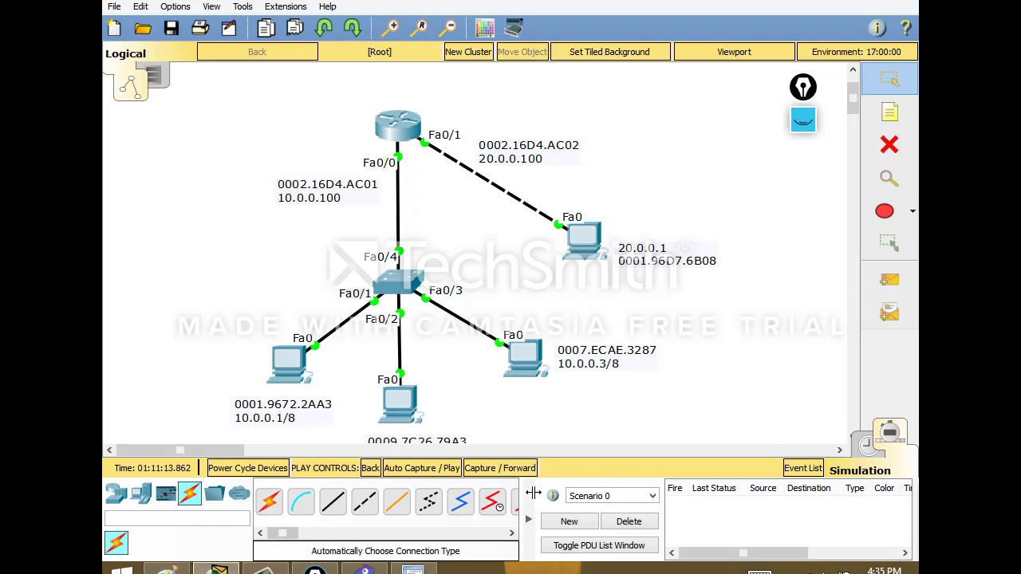
# - Add a simple PDU from PC0 to PC3
pyautogui.click(895, 279)
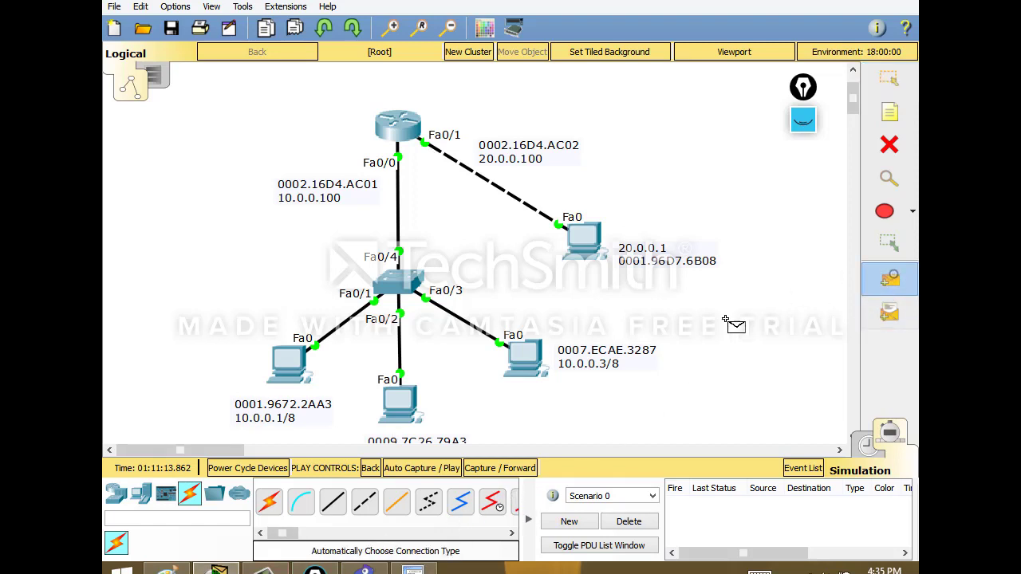
pyautogui.click(299, 367)
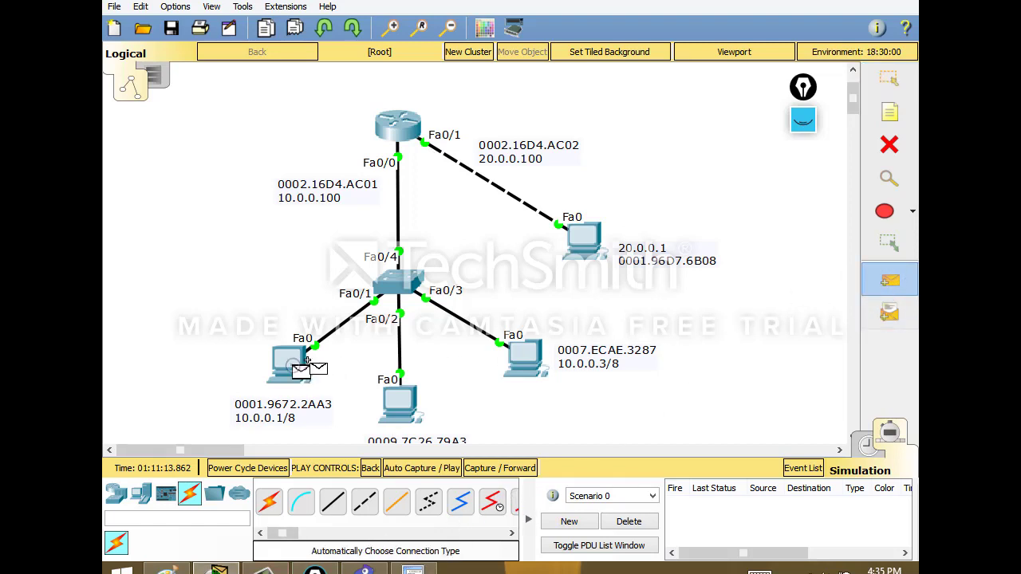
pyautogui.click(596, 248)
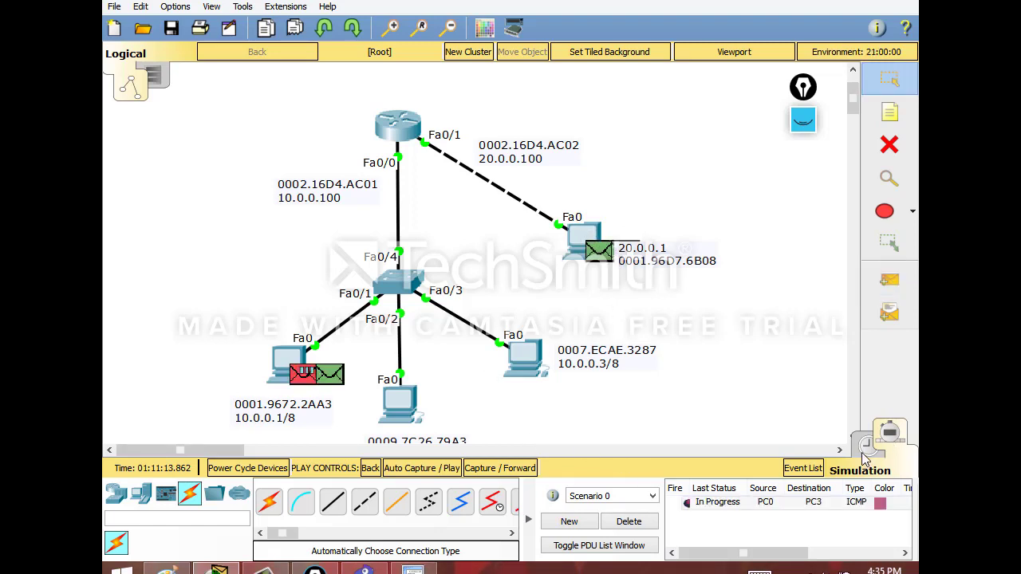
# - Inspect the OSI model and outbound details of the packets waiting at PC3
pyautogui.click(599, 252)
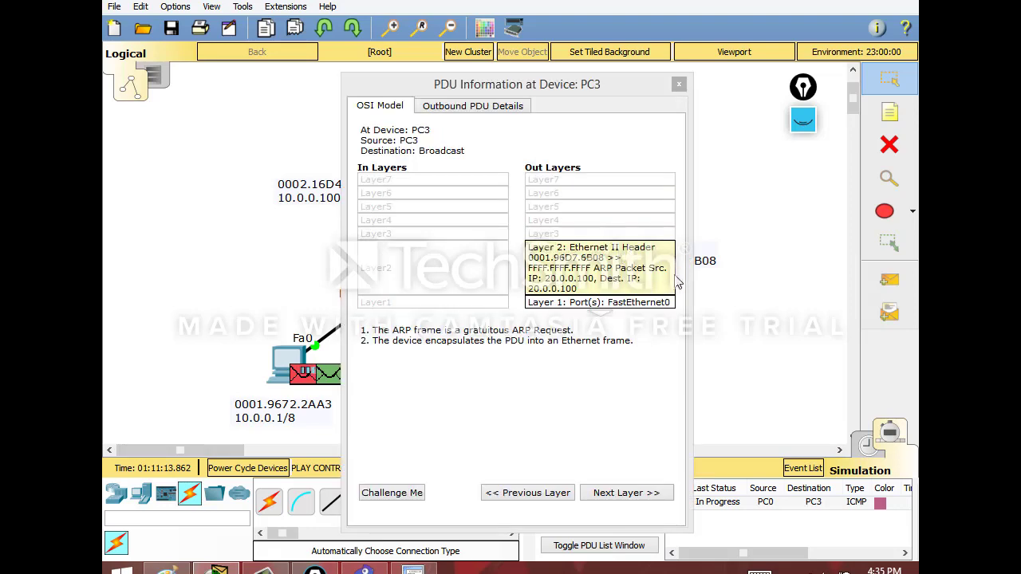
pyautogui.click(483, 109)
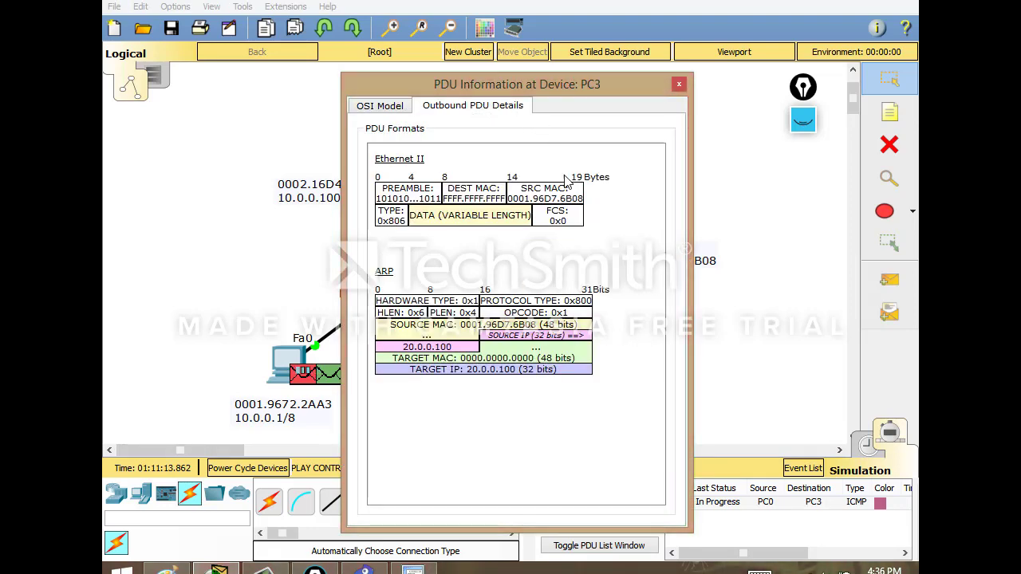
pyautogui.click(679, 84)
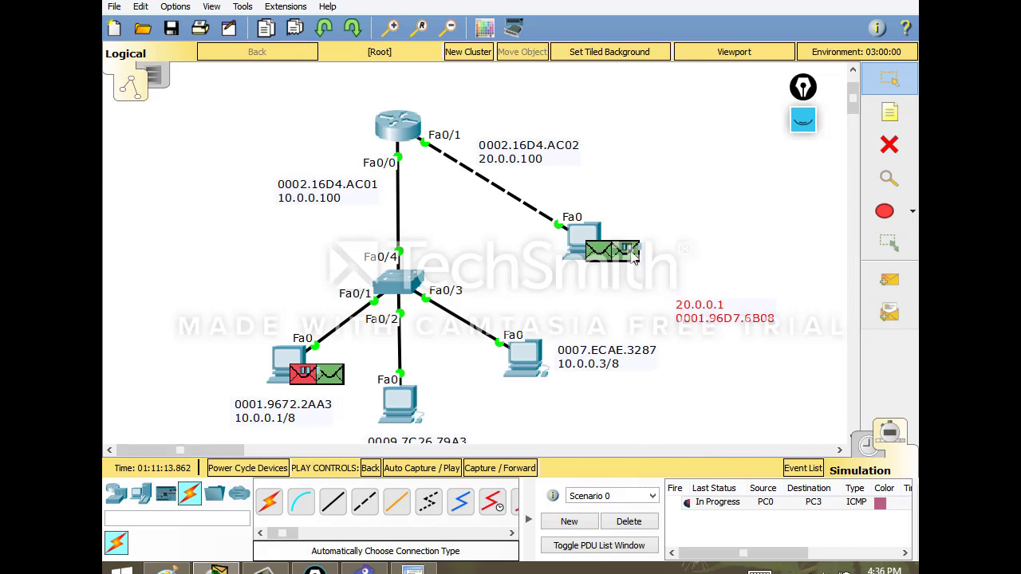
pyautogui.click(606, 252)
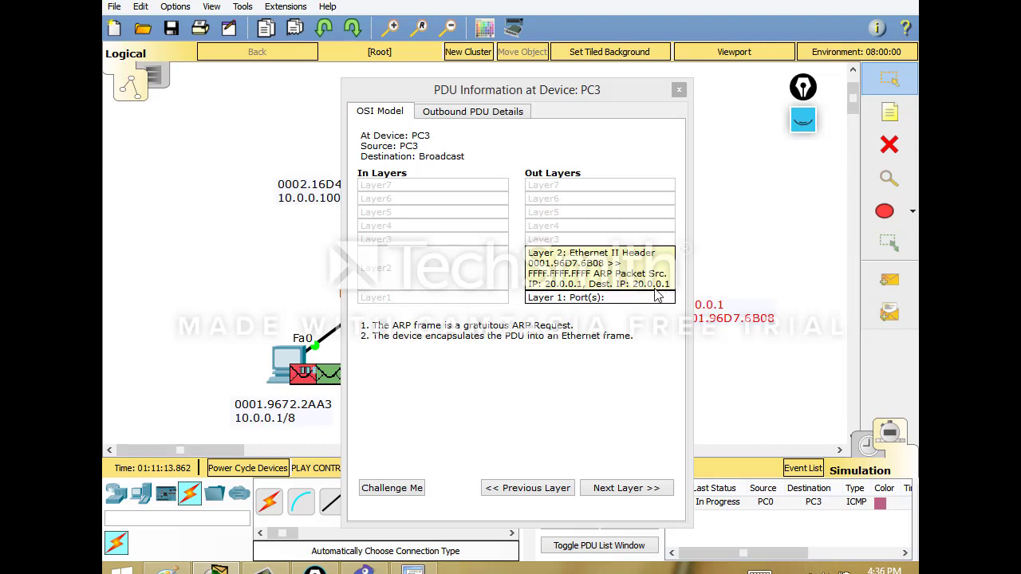
pyautogui.click(679, 90)
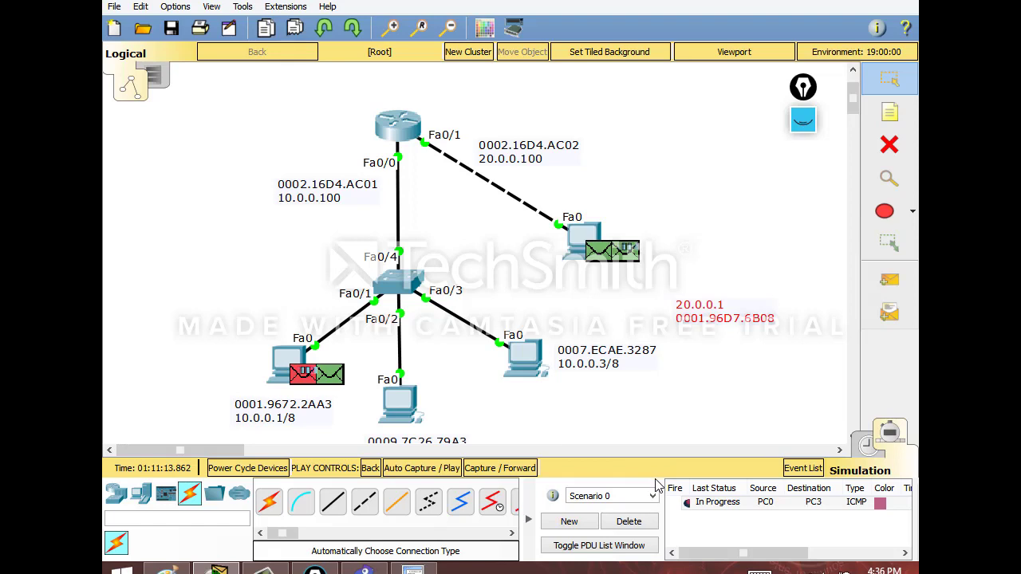
# - Switch to Realtime mode and delete the PDUs of Scenario 0
pyautogui.click(868, 444)
pyautogui.click(642, 522)
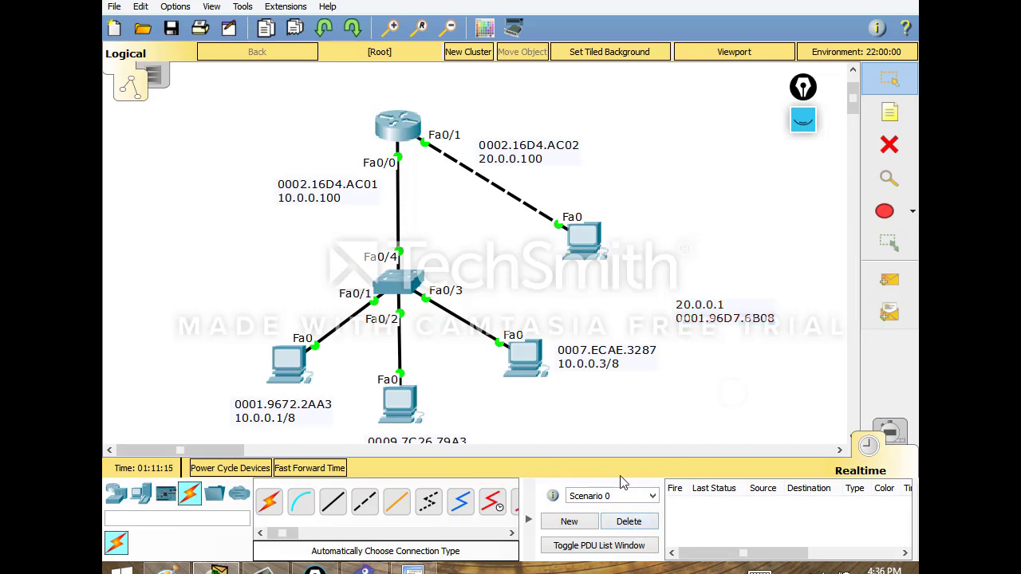
# - Clear PC0's ARP cache by running arp -d in its Command Prompt, and close the PC0 window
pyautogui.click(287, 363)
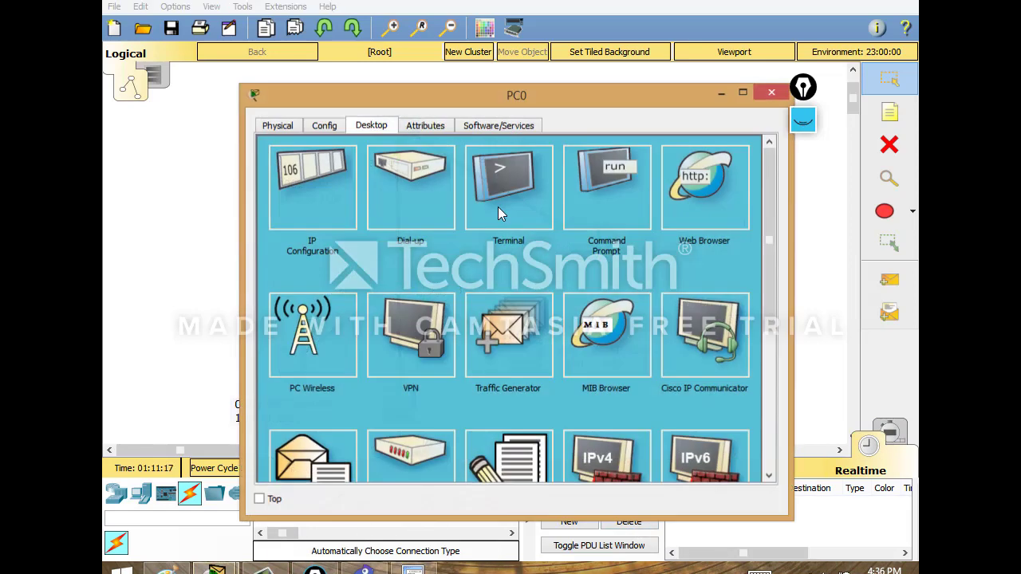
pyautogui.click(598, 181)
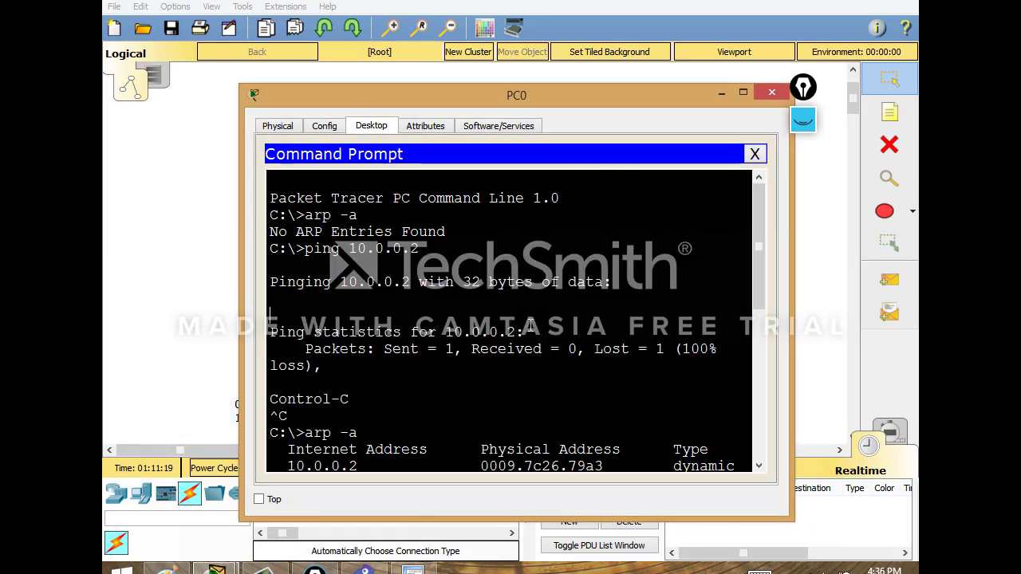
pyautogui.scroll(-10, 529, 326)
pyautogui.write('arp -d')
pyautogui.press('Return')
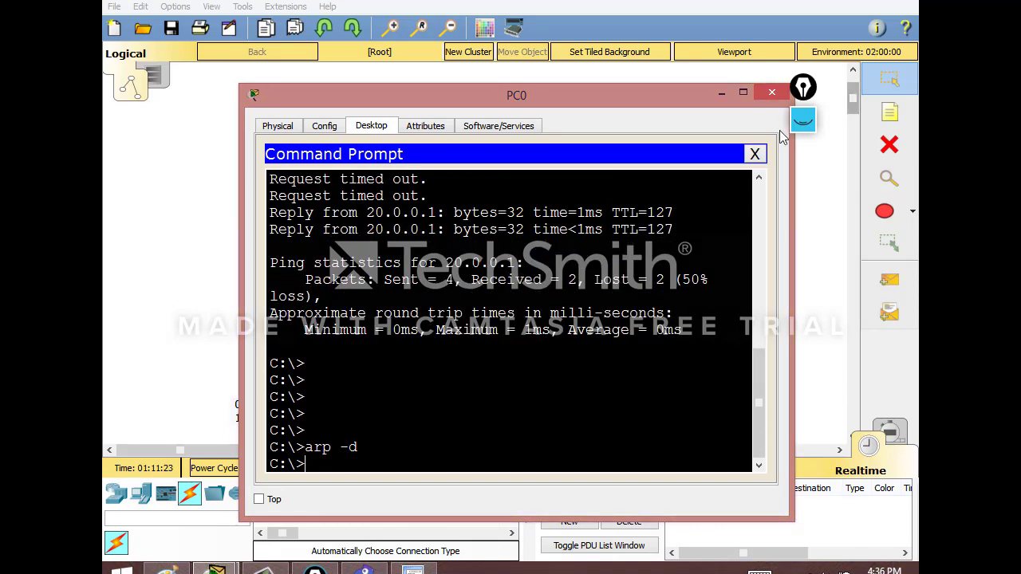
pyautogui.click(755, 154)
pyautogui.click(769, 91)
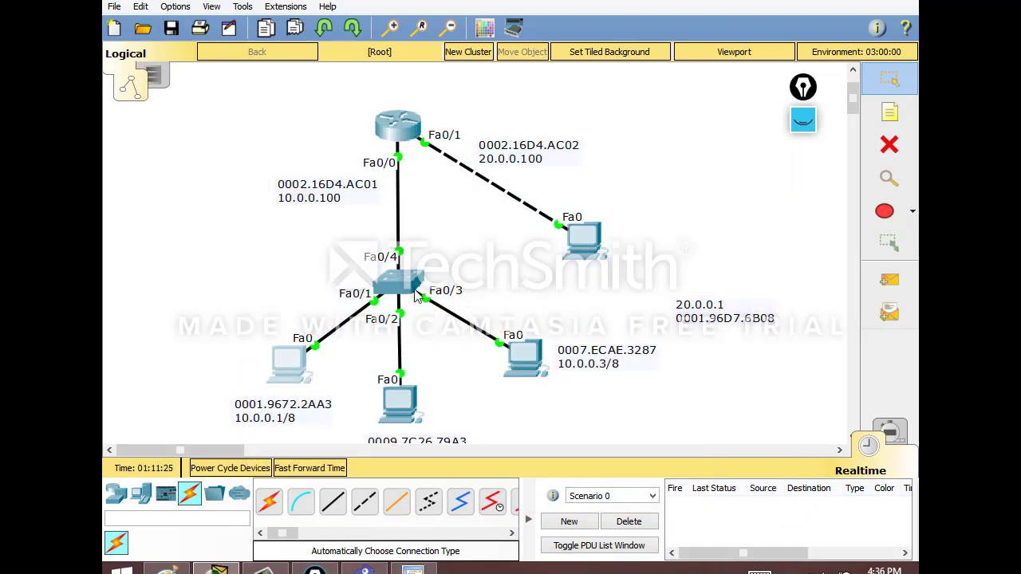
# - Open Switch0's CLI and bring up a fresh Switch# prompt
pyautogui.click(396, 279)
pyautogui.press('Return')
pyautogui.press('Return')
pyautogui.press('Return')
pyautogui.press('Return')
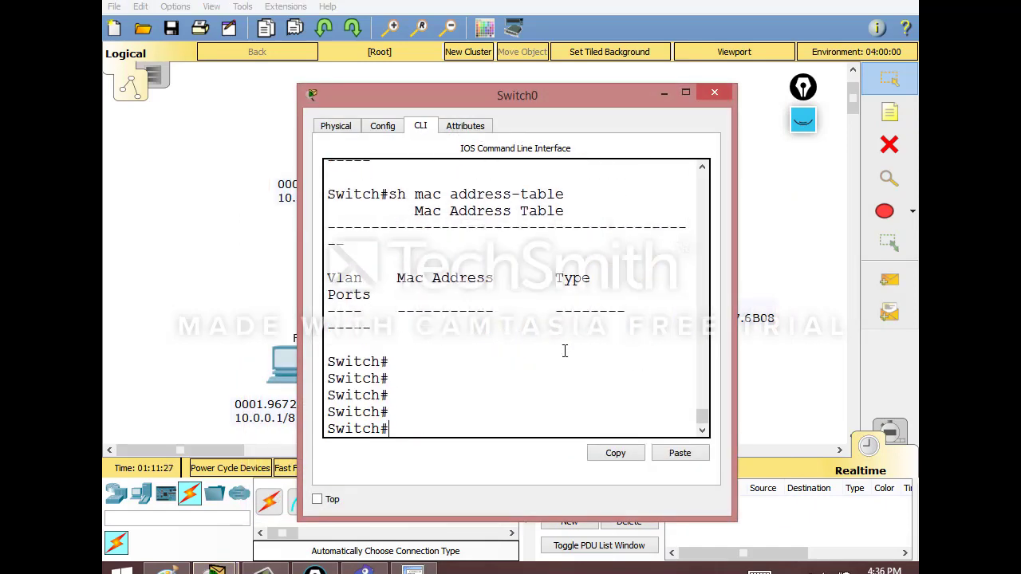
# - Try to clear Switch0's MAC address table with the command delete mac ad
pyautogui.write('del')
pyautogui.press('Tab')
pyautogui.write('mac ad')
pyautogui.press('Tab')
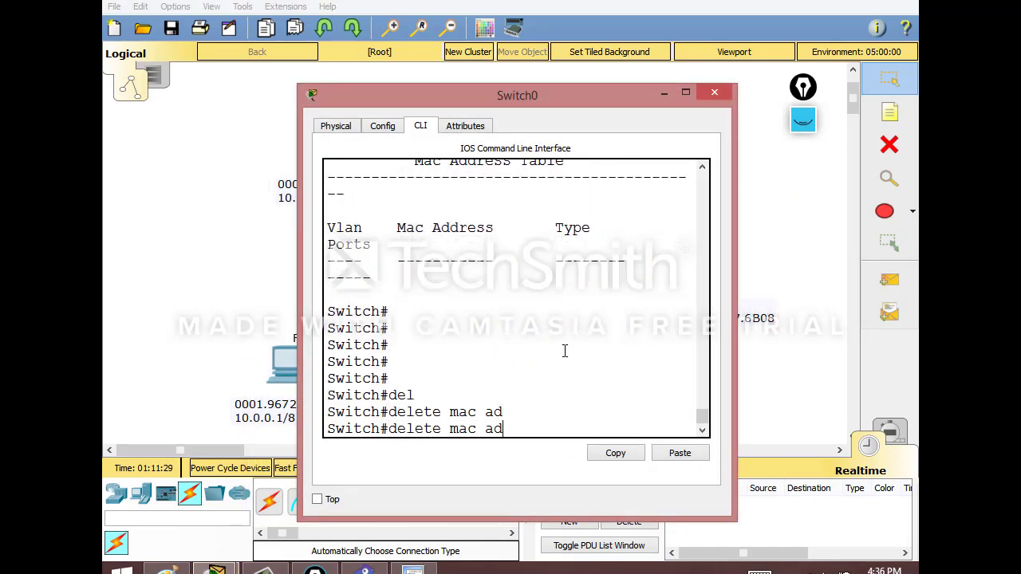
pyautogui.press('Return')
# - Try to clear Switch0's MAC address table with the command erase mac ad in place of the delete command
pyautogui.press('Up')
pyautogui.press('BackSpace')
pyautogui.press('BackSpace')
pyautogui.press('BackSpace')
pyautogui.press('BackSpace')
pyautogui.press('BackSpace')
pyautogui.press('BackSpace')
pyautogui.press('BackSpace')
pyautogui.press('BackSpace')
pyautogui.press('BackSpace')
pyautogui.press('BackSpace')
pyautogui.press('BackSpace')
pyautogui.press('BackSpace')
pyautogui.press('BackSpace')
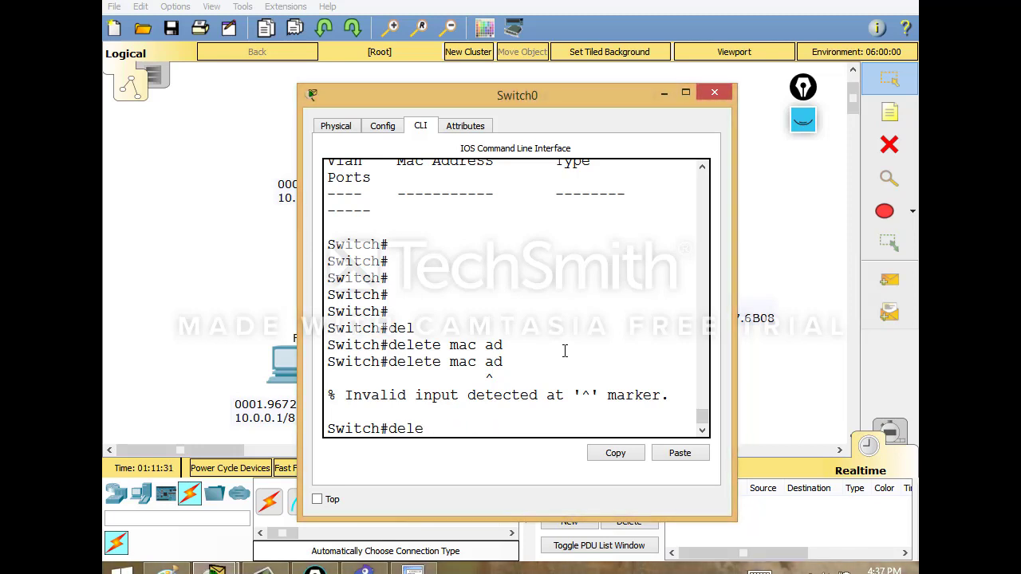
pyautogui.write('era')
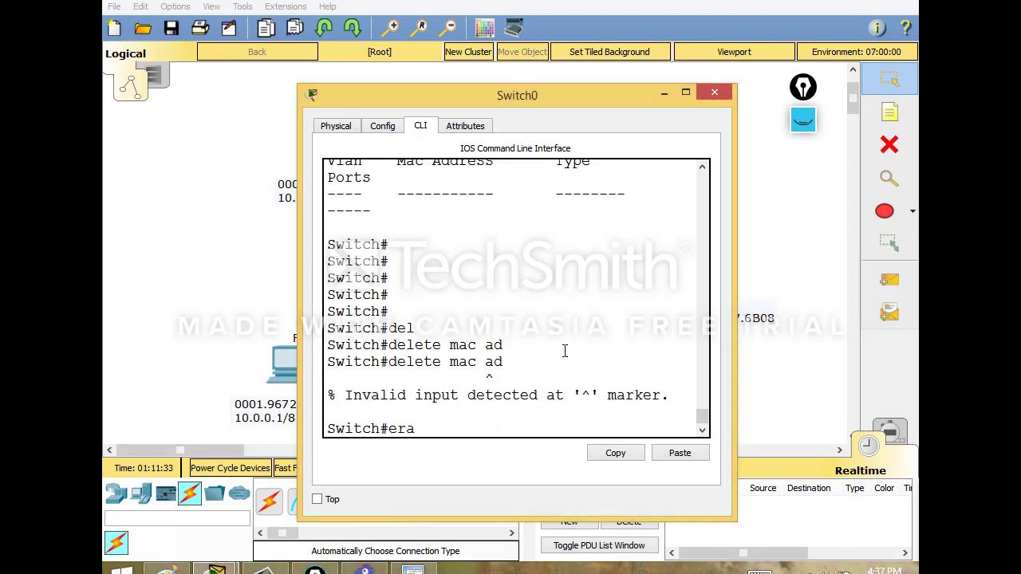
pyautogui.write('se mac ad')
pyautogui.press('Tab')
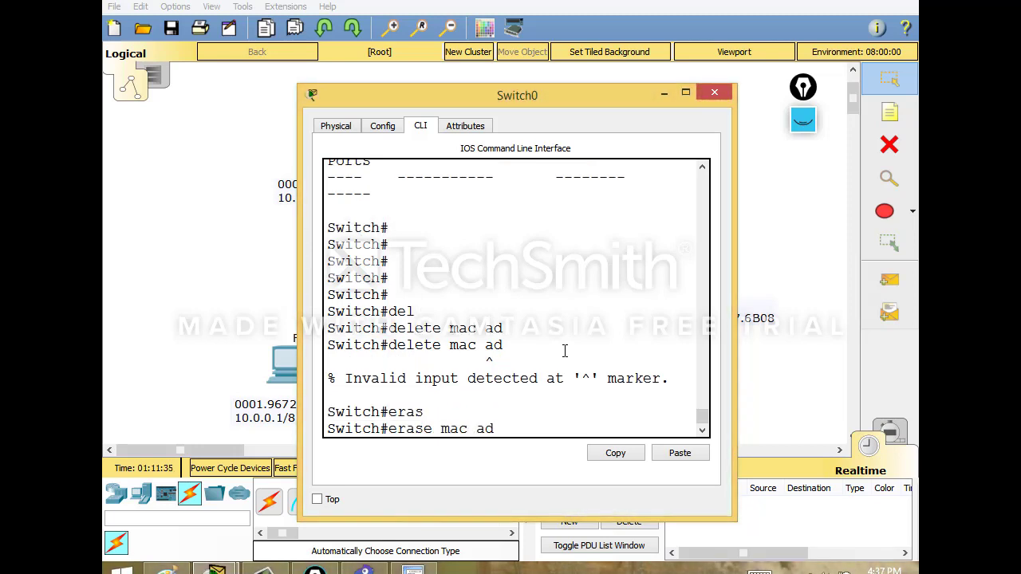
pyautogui.write('mac ad')
pyautogui.press('Tab')
pyautogui.press('BackSpace')
pyautogui.press('BackSpace')
pyautogui.press('BackSpace')
pyautogui.press('BackSpace')
pyautogui.press('BackSpace')
pyautogui.press('BackSpace')
pyautogui.press('BackSpace')
pyautogui.press('BackSpace')
pyautogui.press('BackSpace')
# - Query the CLI help for the options of delete mac, and clear the command line
pyautogui.write('del')
pyautogui.press('Tab')
pyautogui.write('ma')
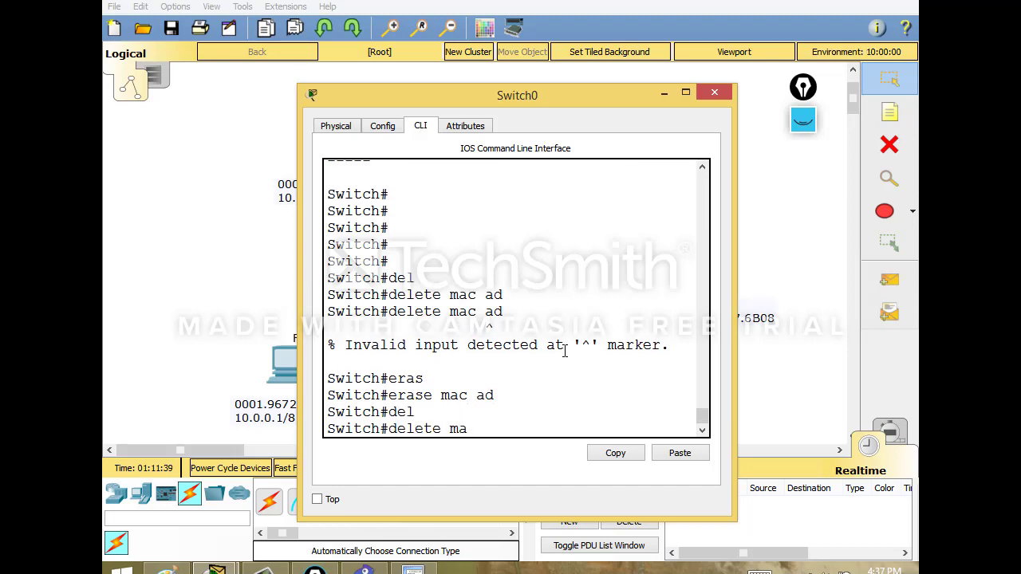
pyautogui.write('c')
pyautogui.press('Tab')
pyautogui.write('? ?')
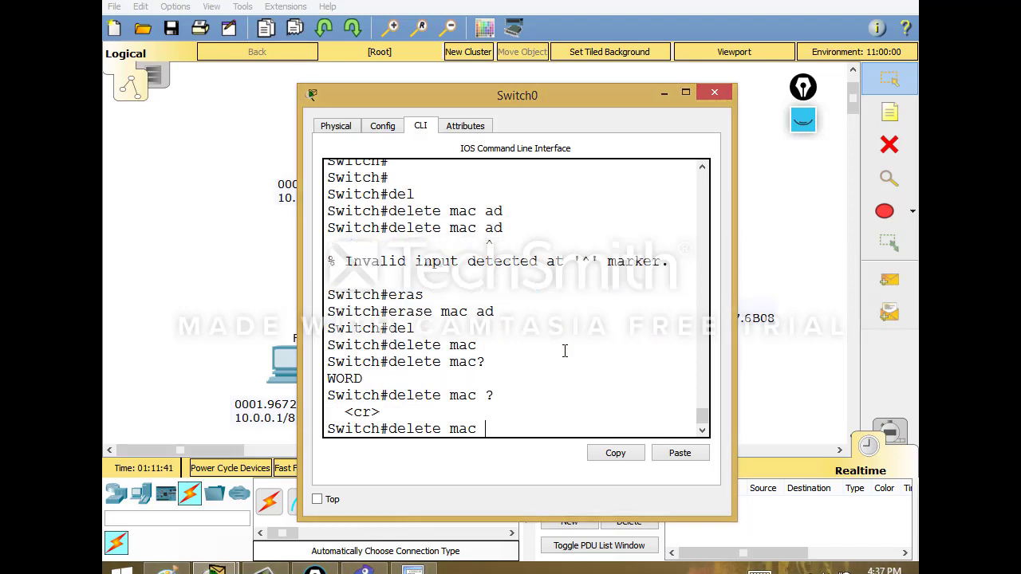
pyautogui.press('BackSpace')
pyautogui.press('BackSpace')
pyautogui.press('BackSpace')
pyautogui.press('BackSpace')
pyautogui.press('BackSpace')
pyautogui.press('BackSpace')
# - Query the CLI help for the options of erase mac, and clear the command line
pyautogui.write('eras')
pyautogui.press('Tab')
pyautogui.write('mac')
pyautogui.press('Tab')
pyautogui.write('?')
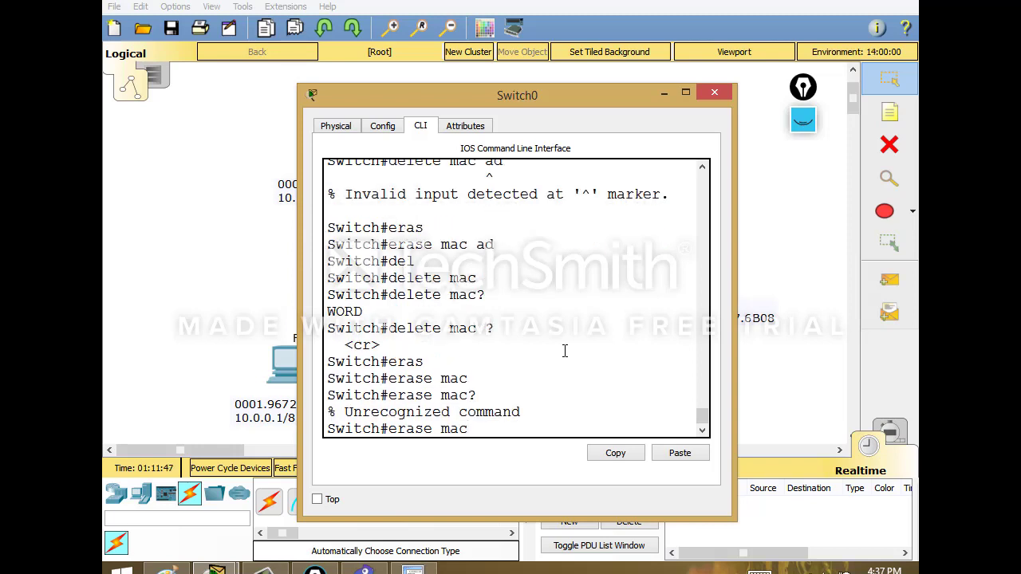
pyautogui.write(' ??')
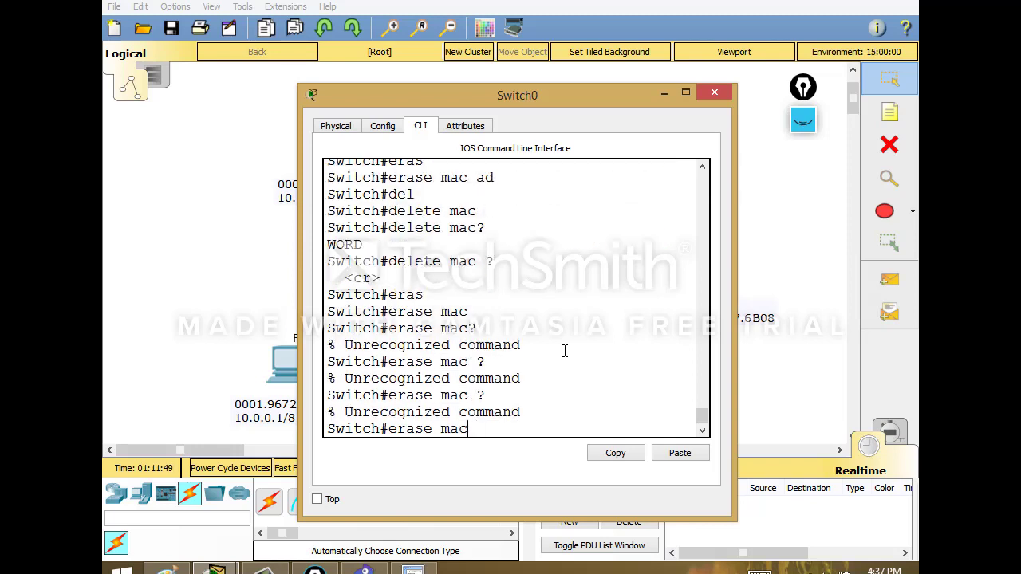
pyautogui.press('BackSpace')
pyautogui.press('BackSpace')
pyautogui.press('BackSpace')
pyautogui.press('BackSpace')
pyautogui.press('BackSpace')
pyautogui.press('BackSpace')
pyautogui.press('BackSpace')
pyautogui.press('BackSpace')
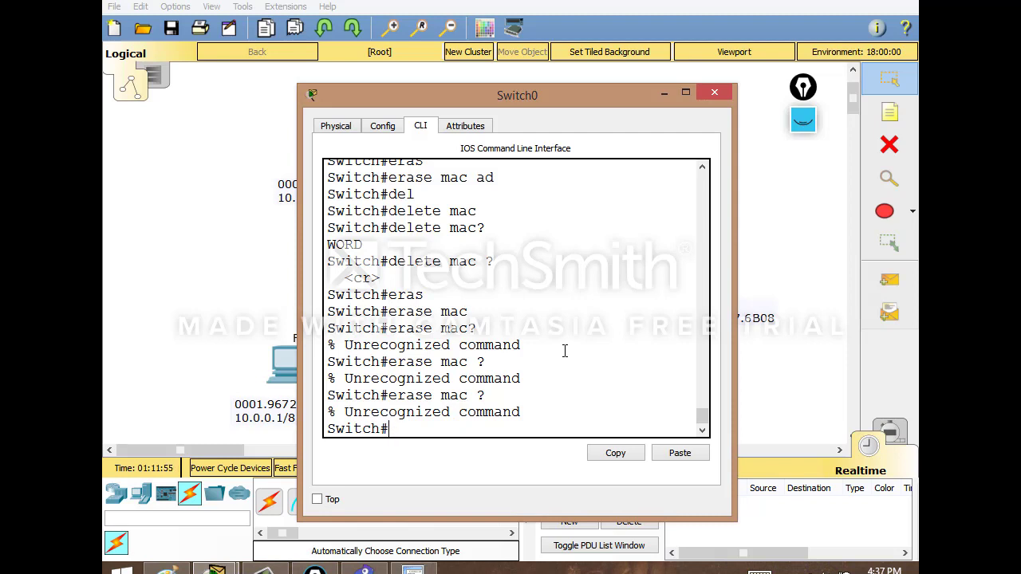
# - Display Switch0's MAC address table with sh mac address-table
pyautogui.write('d')
pyautogui.press('BackSpace')
pyautogui.write('sh mac ad')
pyautogui.press('Tab')
pyautogui.press('Return')
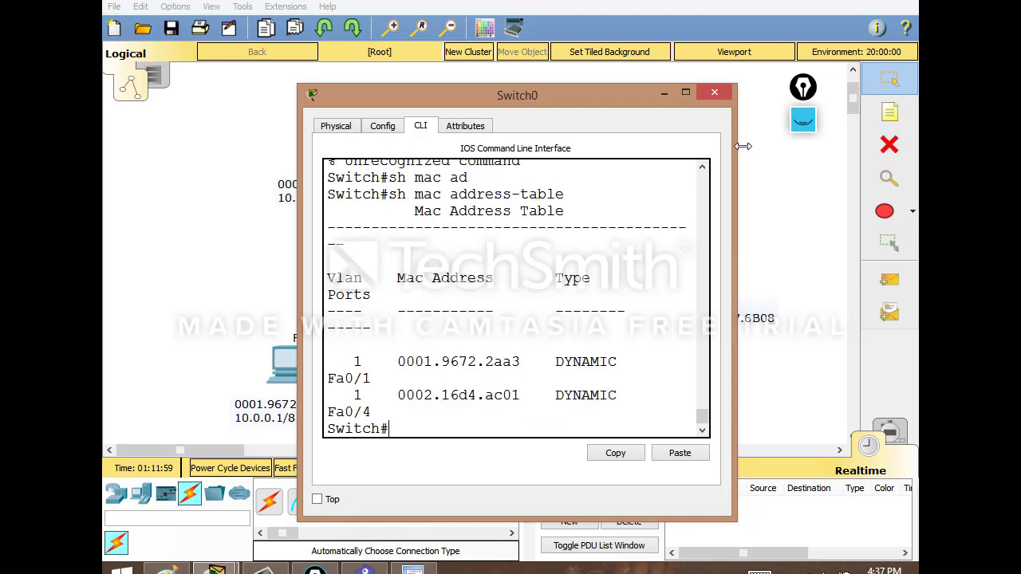
# - Maximize the Switch0 window and, from a fresh prompt, check the help for delete mac again
pyautogui.click(685, 92)
pyautogui.press('Return')
pyautogui.press('Return')
pyautogui.press('Return')
pyautogui.press('Return')
pyautogui.press('Return')
pyautogui.press('Return')
pyautogui.press('Return')
pyautogui.press('Return')
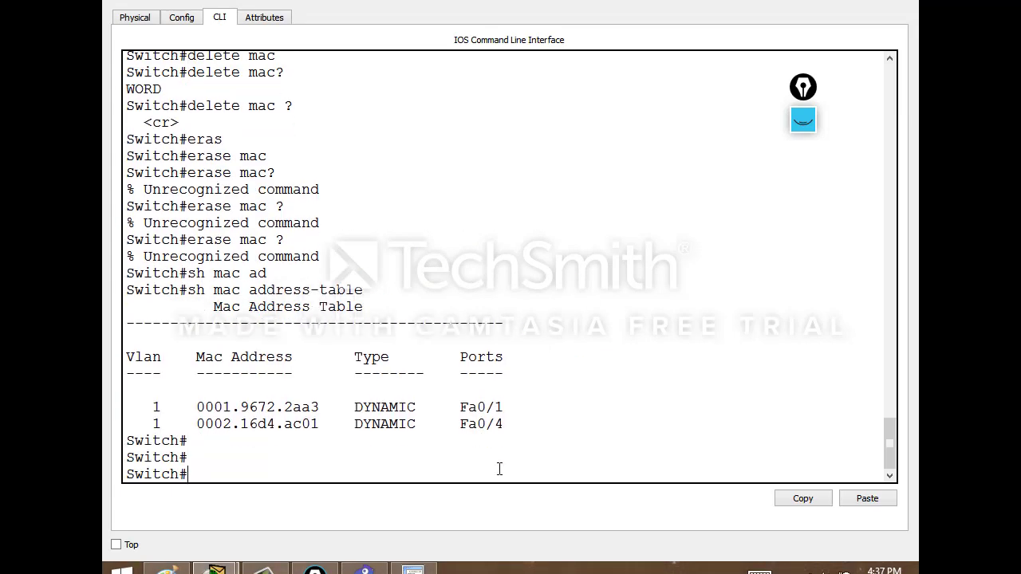
pyautogui.write('del')
pyautogui.press('Tab')
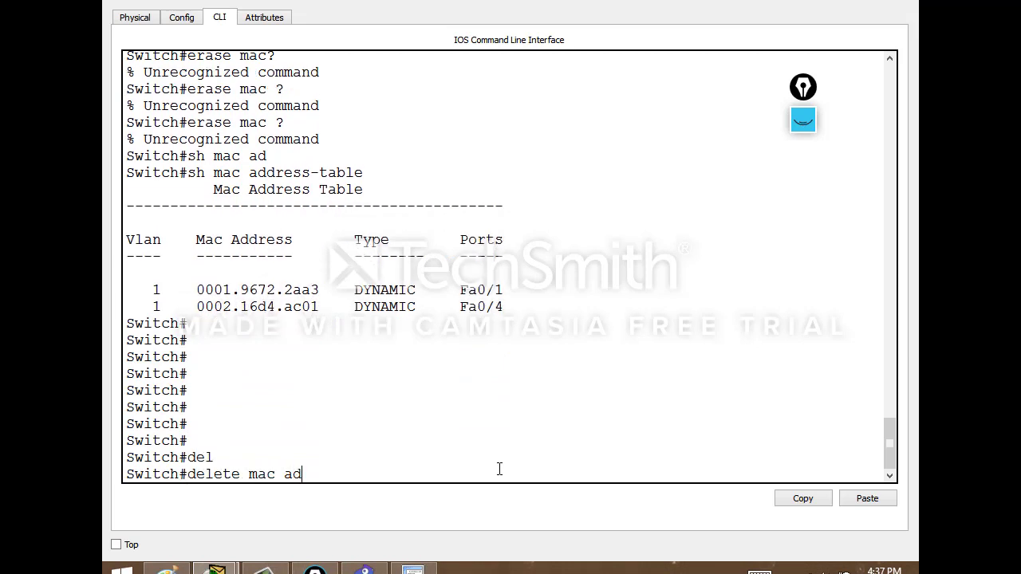
pyautogui.write('mac ad')
pyautogui.press('Tab')
pyautogui.write('?')
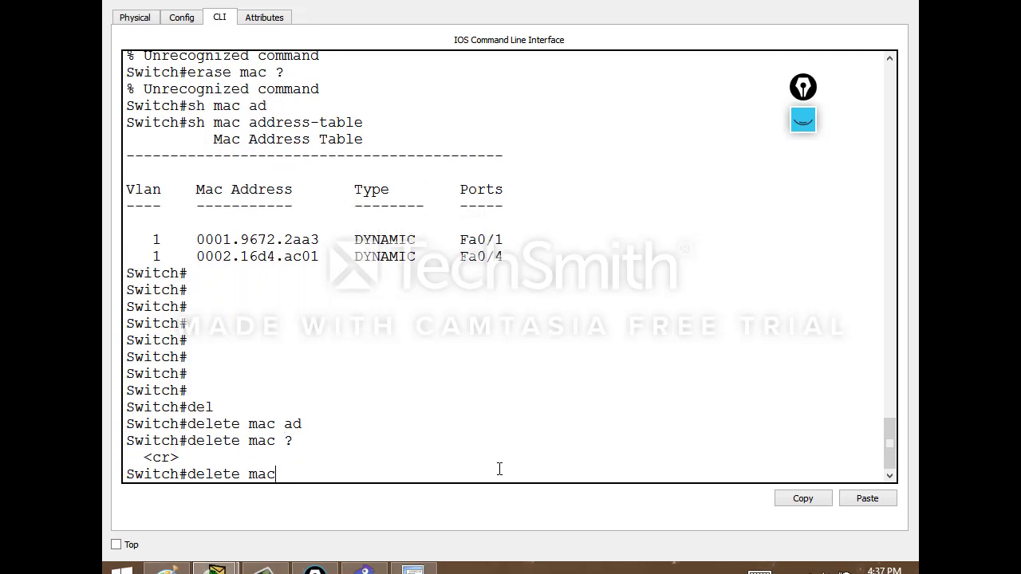
pyautogui.press('BackSpace')
pyautogui.press('BackSpace')
pyautogui.press('BackSpace')
pyautogui.press('BackSpace')
# - Recheck the help for erase mac, and list the options of the erase command alone
pyautogui.write('eras')
pyautogui.press('Tab')
pyautogui.write('mac')
pyautogui.press('Tab')
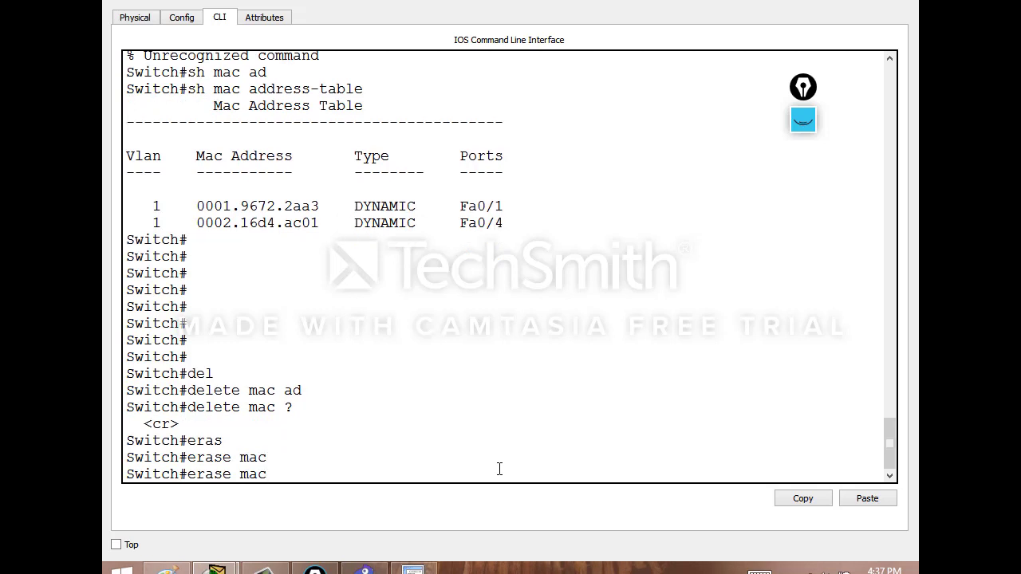
pyautogui.write('??')
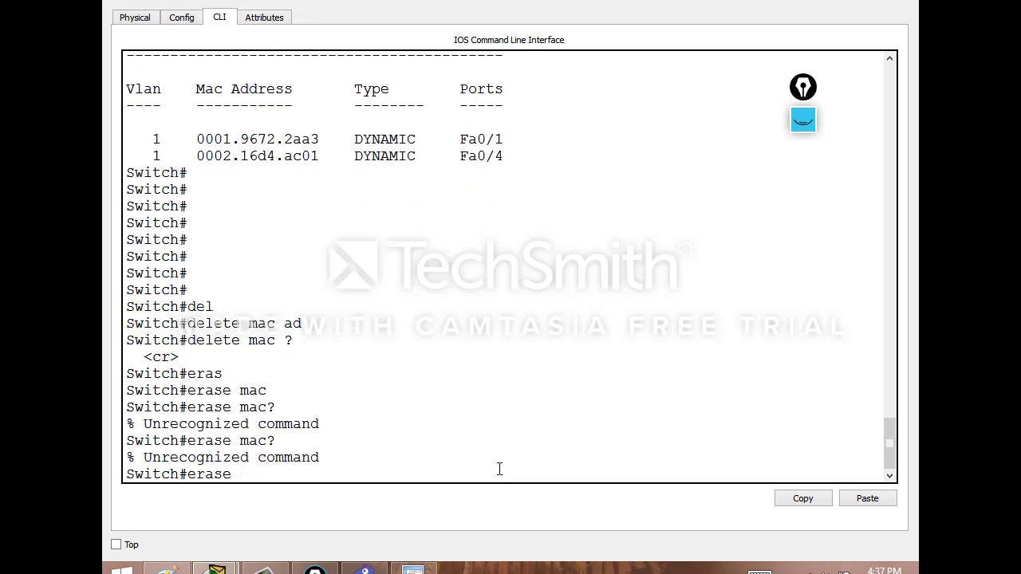
pyautogui.press('BackSpace')
pyautogui.write('?')
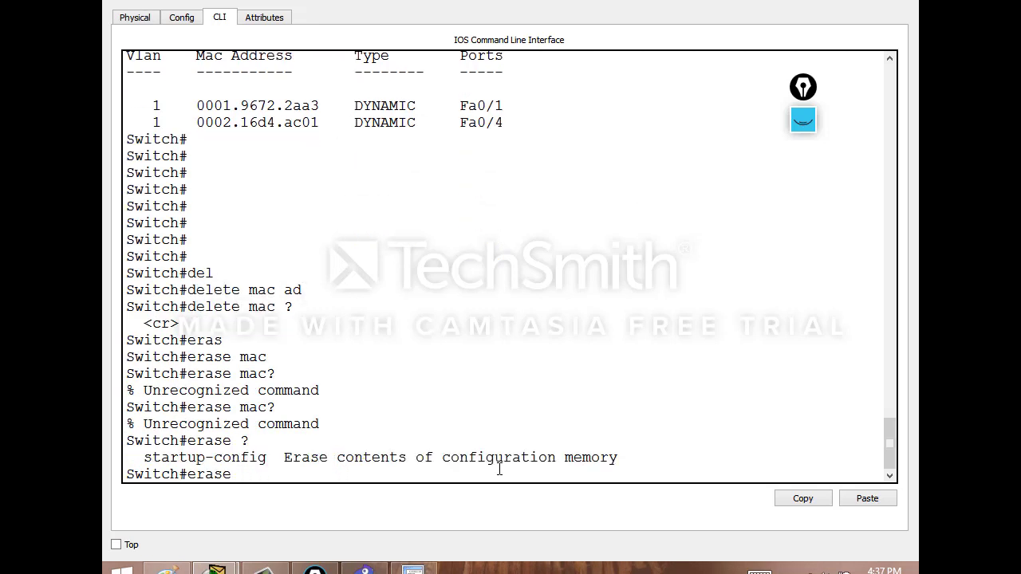
pyautogui.press('BackSpace')
pyautogui.press('BackSpace')
pyautogui.press('BackSpace')
pyautogui.press('BackSpace')
pyautogui.press('BackSpace')
pyautogui.press('BackSpace')
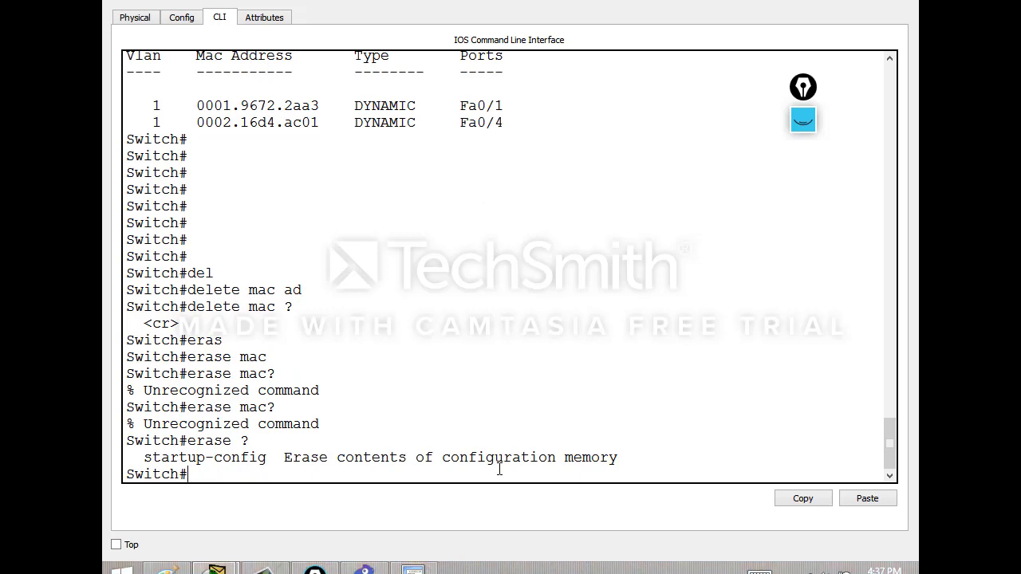
# - Enter global configuration mode with config t and try to autocomplete an erase command there
pyautogui.write('config t')
pyautogui.press('Return')
pyautogui.press('Return')
pyautogui.press('Return')
pyautogui.write('er')
pyautogui.press('Tab')
pyautogui.write('as')
pyautogui.press('Tab')
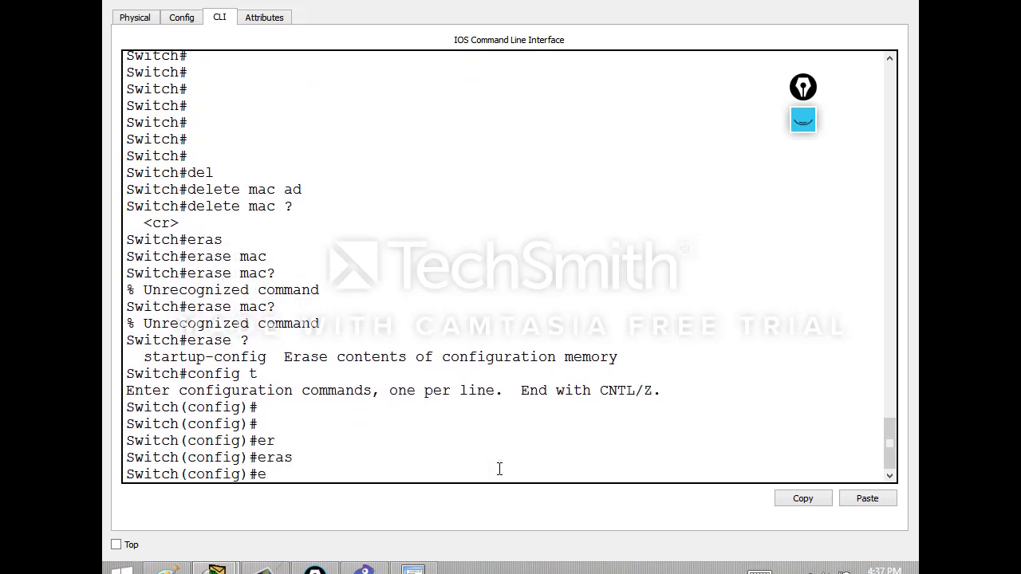
# - Exit global configuration mode and list the commands available at the Switch# prompt
pyautogui.write('xi')
pyautogui.press('Return')
pyautogui.press('Return')
pyautogui.press('Return')
pyautogui.press('Return')
pyautogui.press('Return')
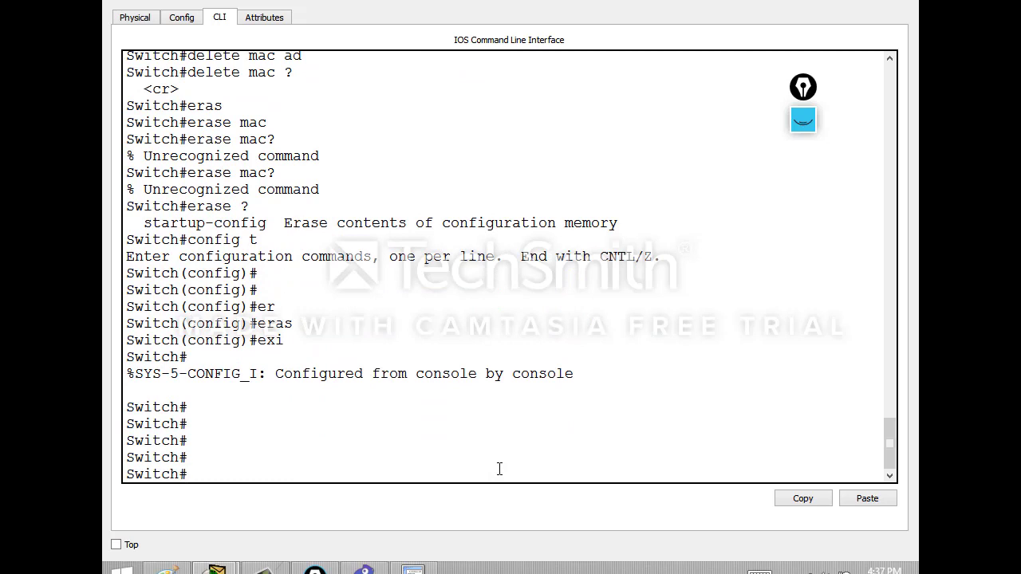
pyautogui.write('?')
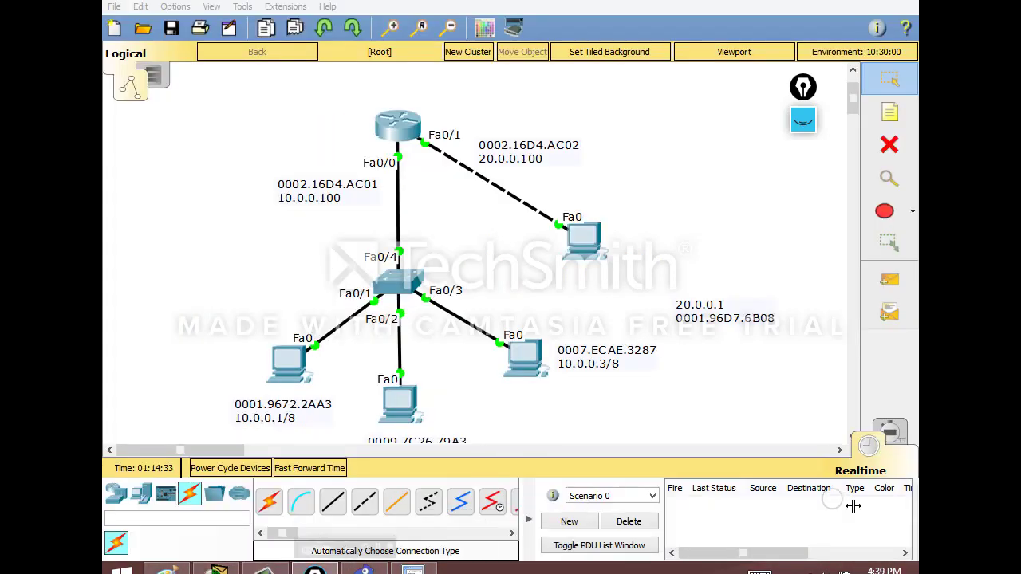
# - Switch to Simulation mode, close the Simulation Panel, and add a simple PDU from PC0 to PC3
pyautogui.click(891, 437)
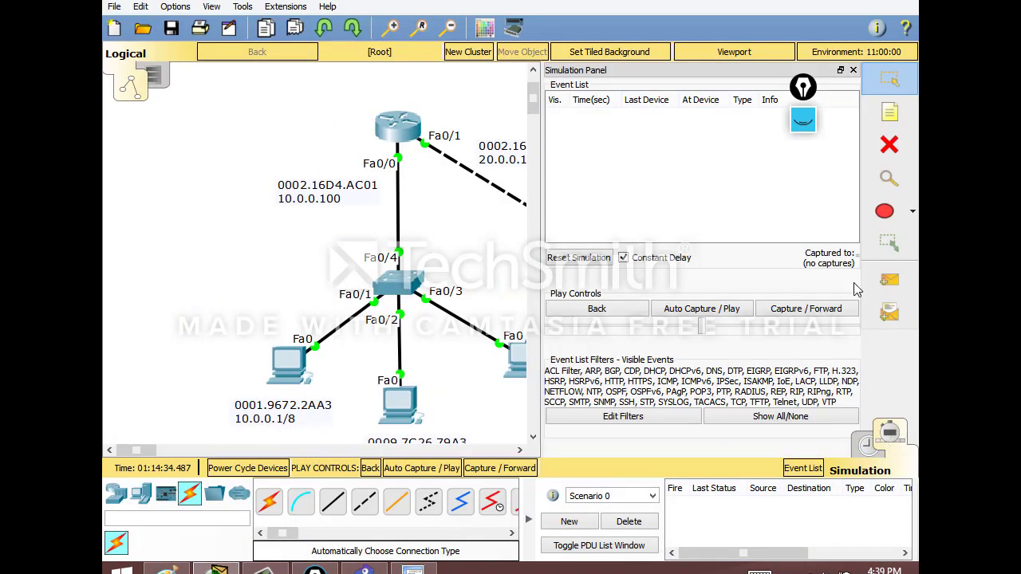
pyautogui.click(852, 70)
pyautogui.click(889, 280)
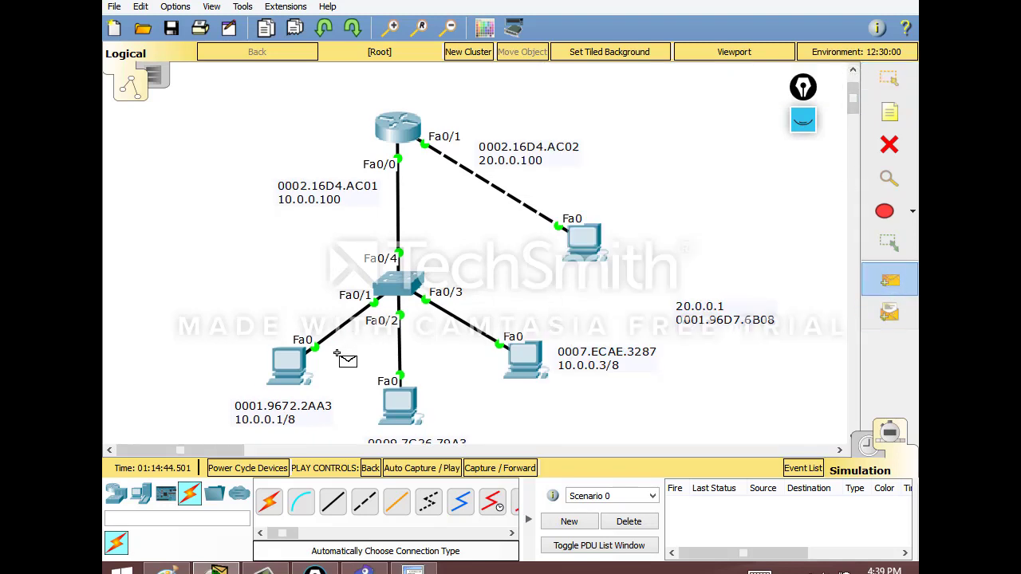
pyautogui.click(584, 240)
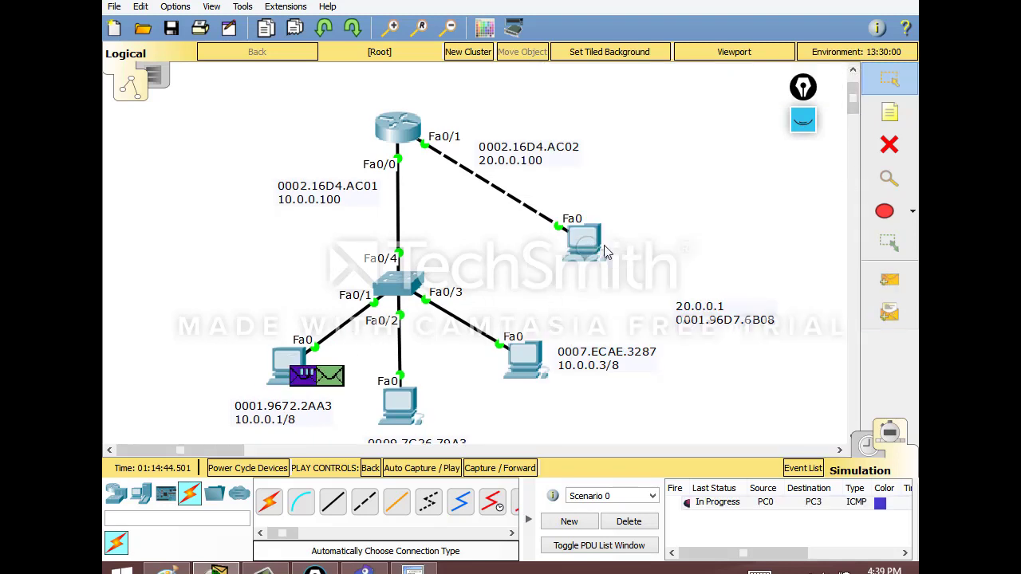
# - Examine the OSI model details of the ARP request waiting at PC0, and close its PDU information
pyautogui.click(335, 378)
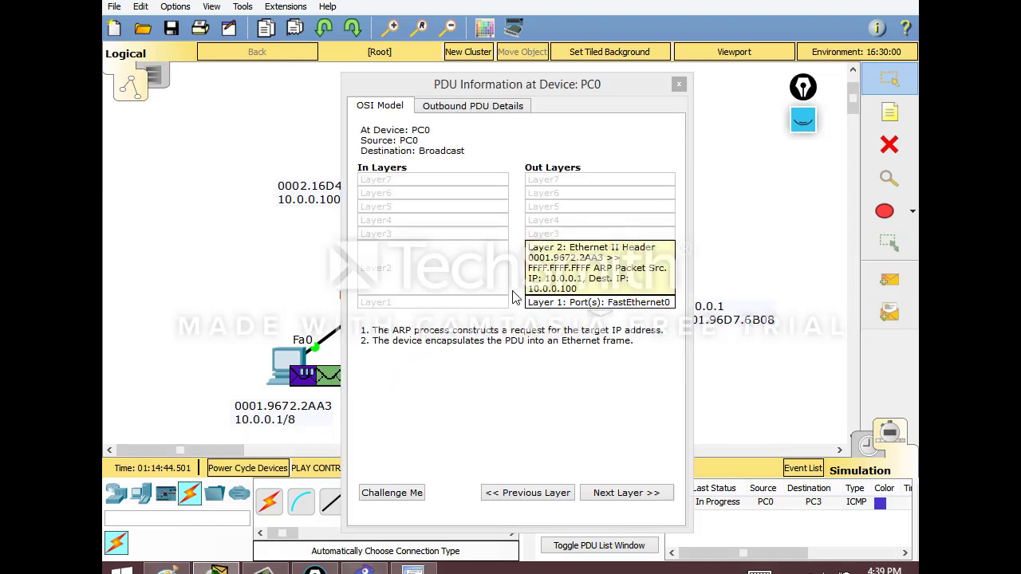
pyautogui.click(510, 85)
pyautogui.moveTo(510, 85); pyautogui.dragTo(751, 44)
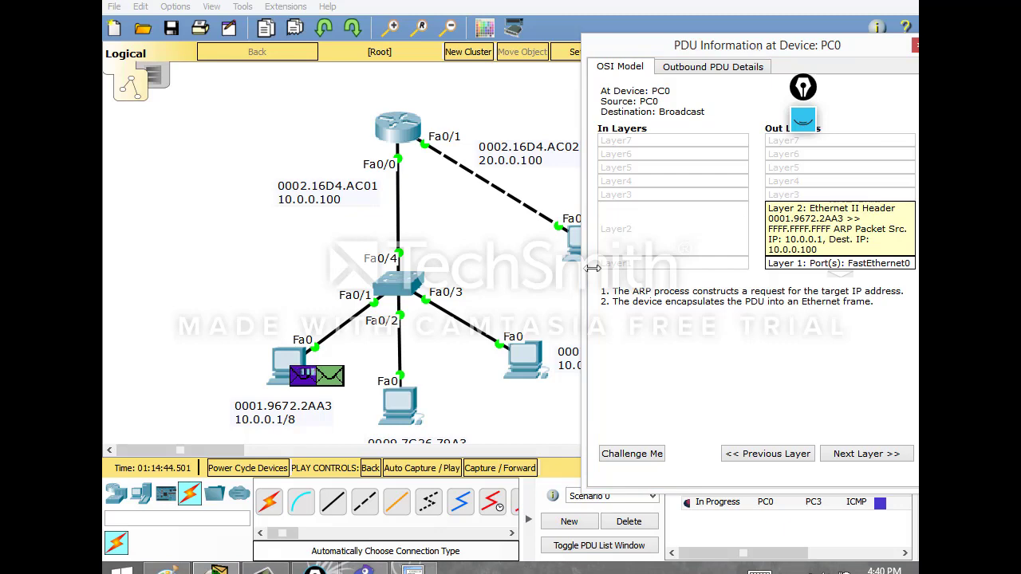
pyautogui.moveTo(766, 54); pyautogui.dragTo(571, 59)
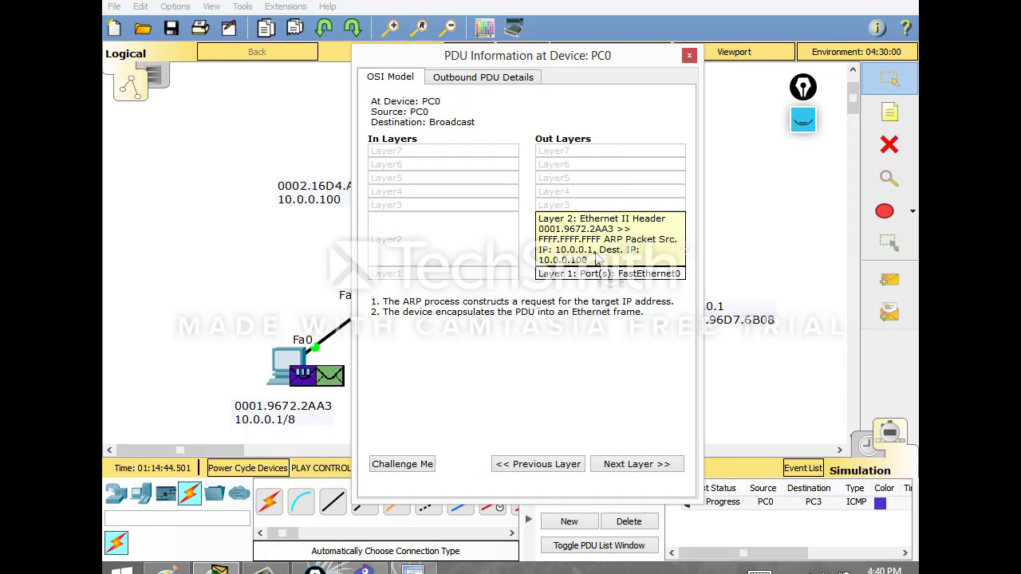
pyautogui.click(689, 55)
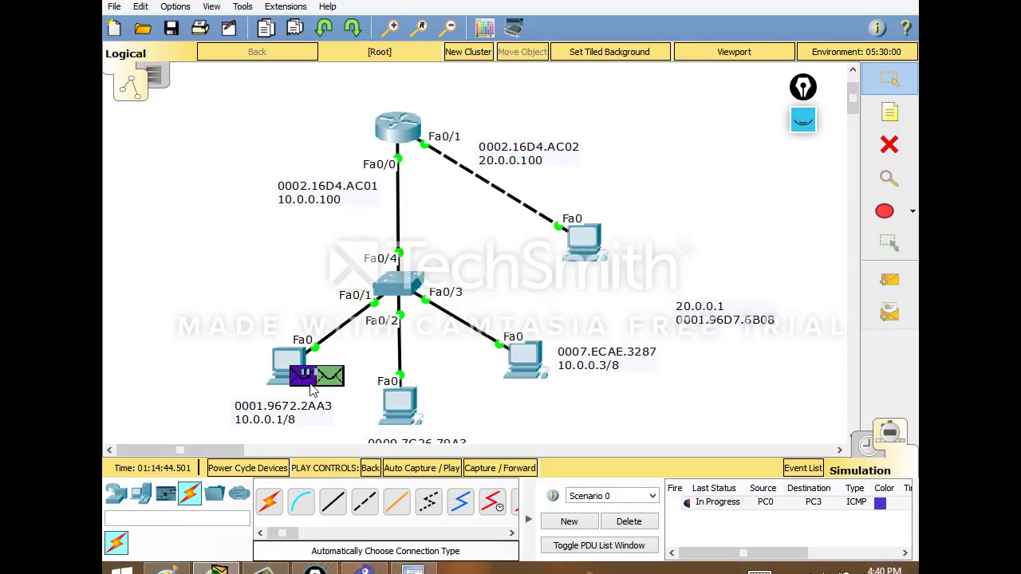
# - Examine the layer details of PC0's ICMP packet and recheck those of its ARP request
pyautogui.click(307, 381)
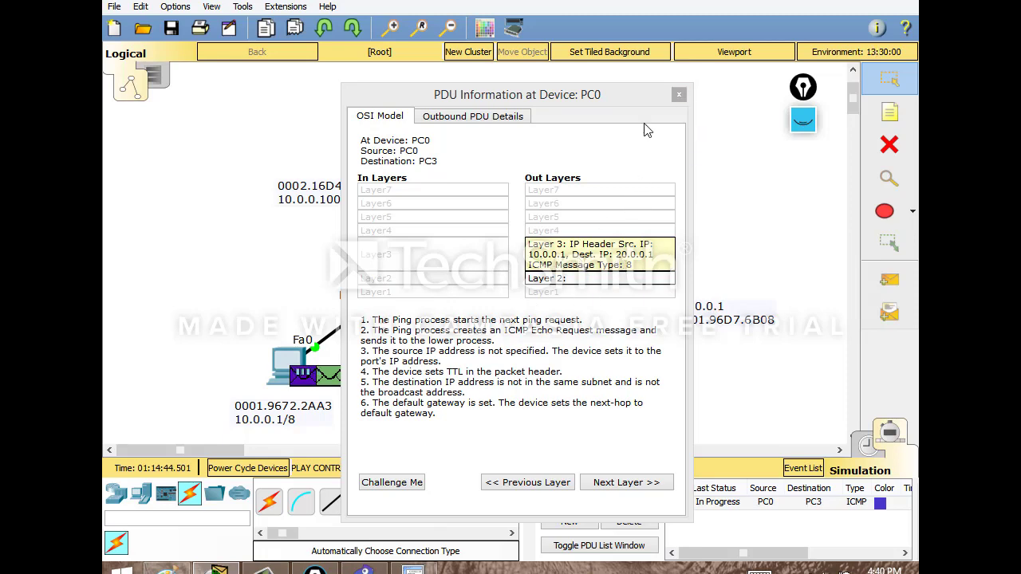
pyautogui.click(679, 95)
pyautogui.click(332, 376)
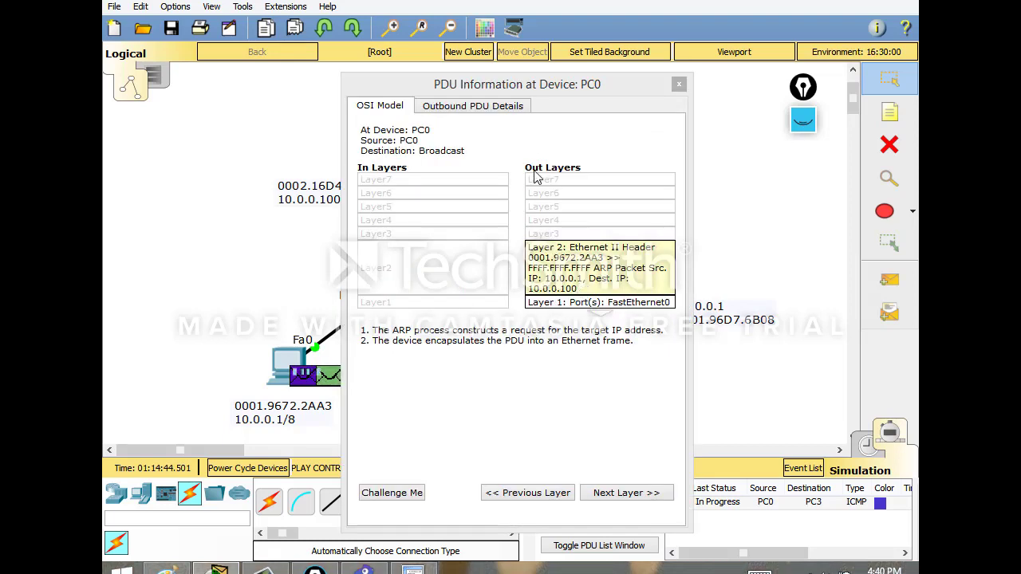
pyautogui.moveTo(548, 86); pyautogui.dragTo(590, 88)
pyautogui.click(705, 86)
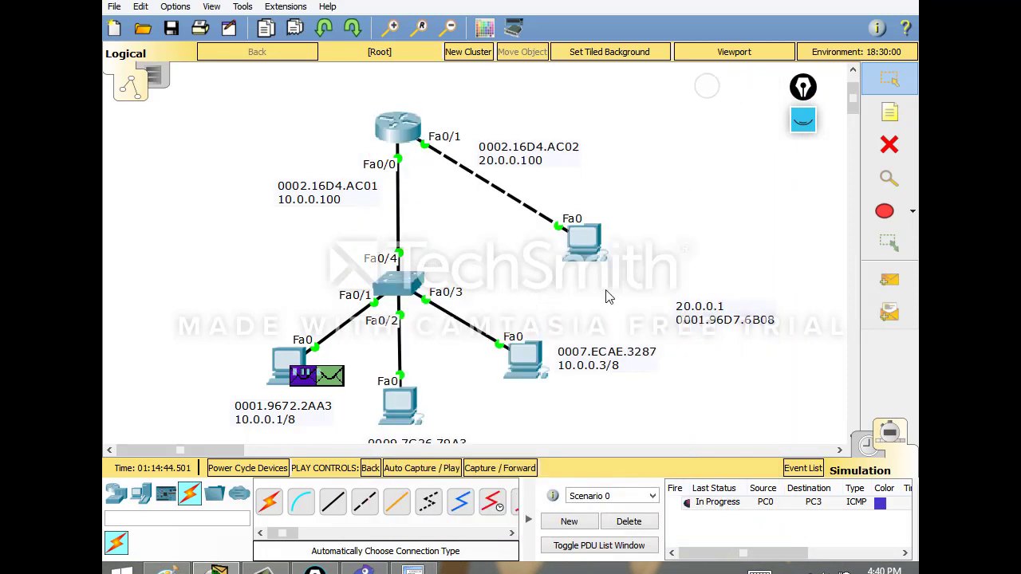
# - Advance the simulation four captures to carry the ARP exchange between PC0 and the router back to PC0
pyautogui.click(511, 470)
pyautogui.click(510, 471)
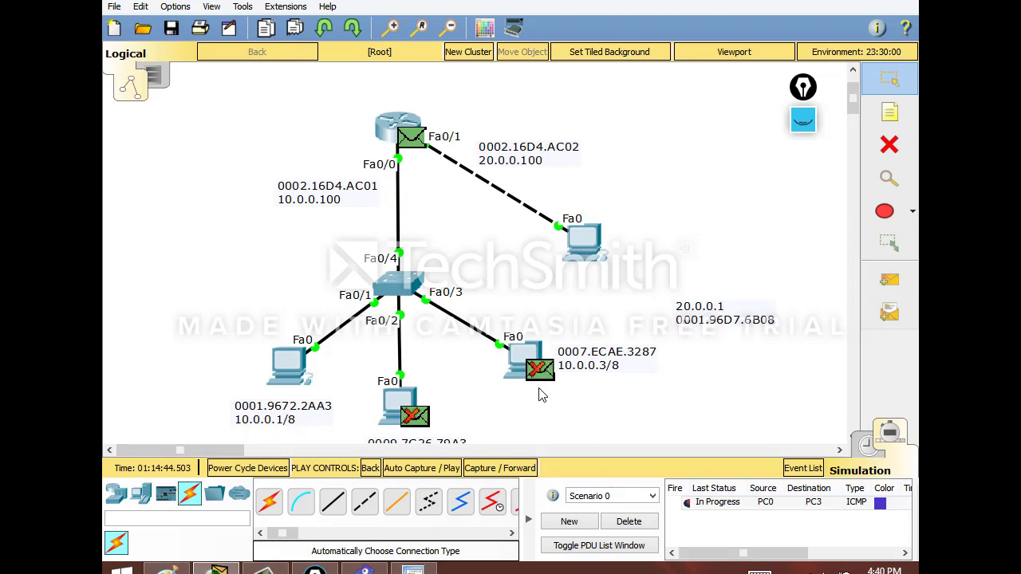
pyautogui.click(523, 469)
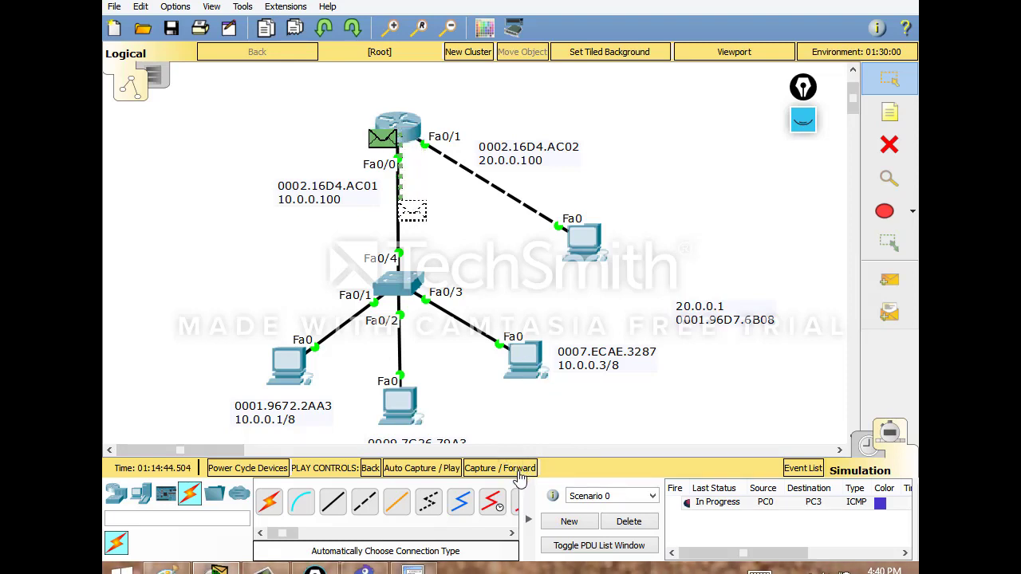
pyautogui.click(513, 475)
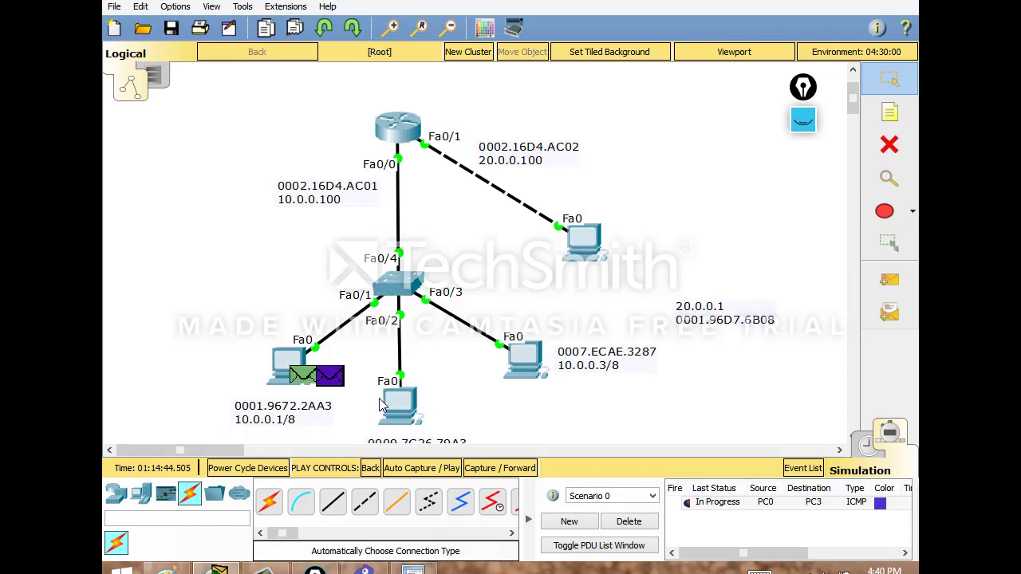
# - Inspect the outbound PDU details of PC0's ICMP packet, comparing its destination MAC with the router's Fa0/0 label
pyautogui.click(329, 378)
pyautogui.click(503, 118)
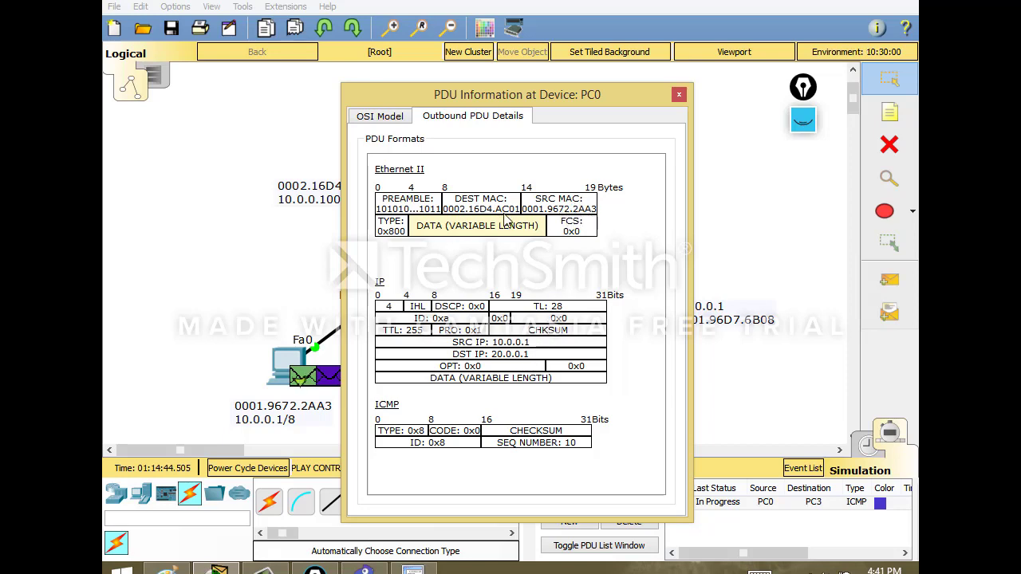
pyautogui.moveTo(551, 102); pyautogui.dragTo(682, 107)
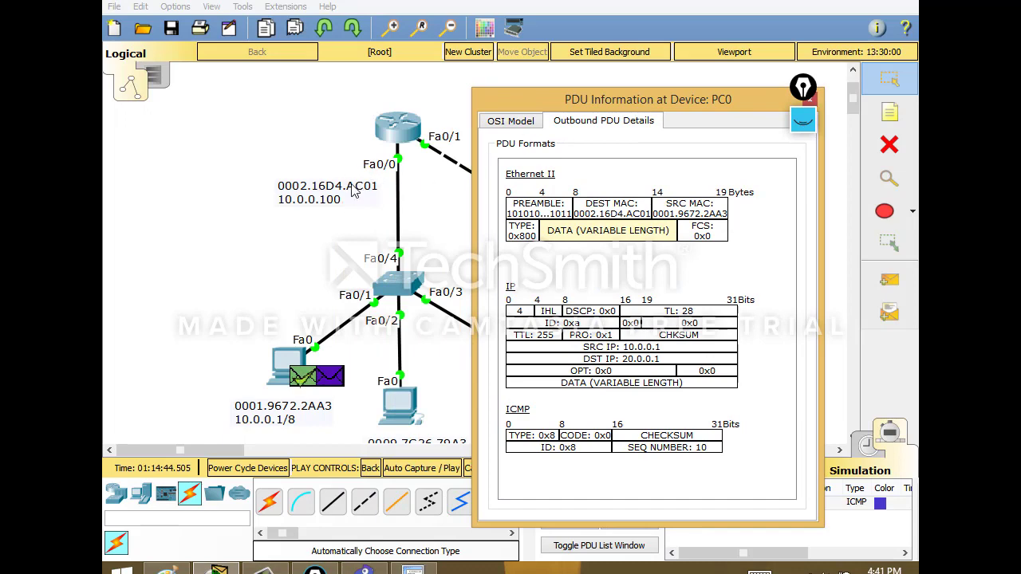
pyautogui.moveTo(704, 103); pyautogui.dragTo(498, 112)
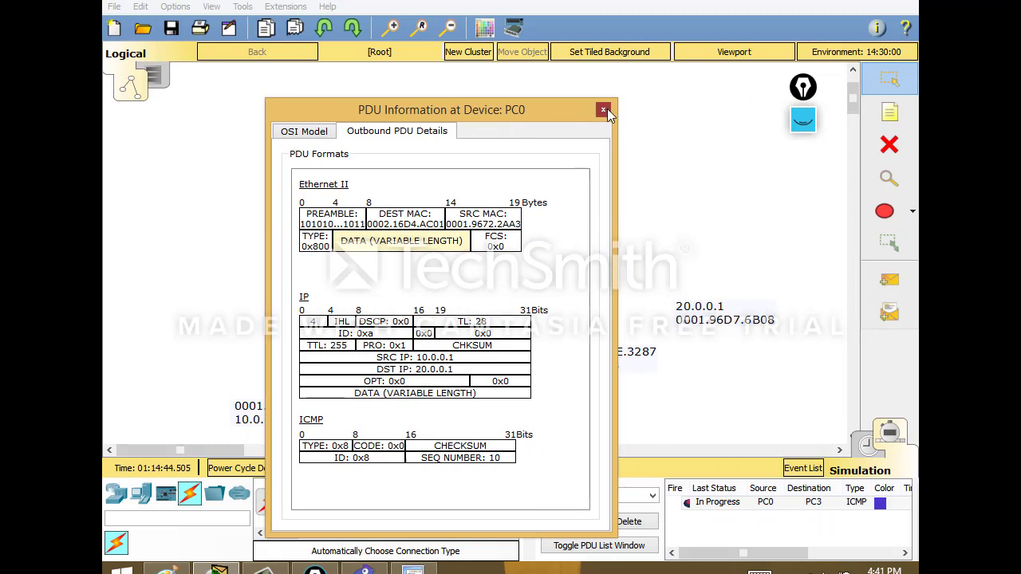
pyautogui.click(604, 110)
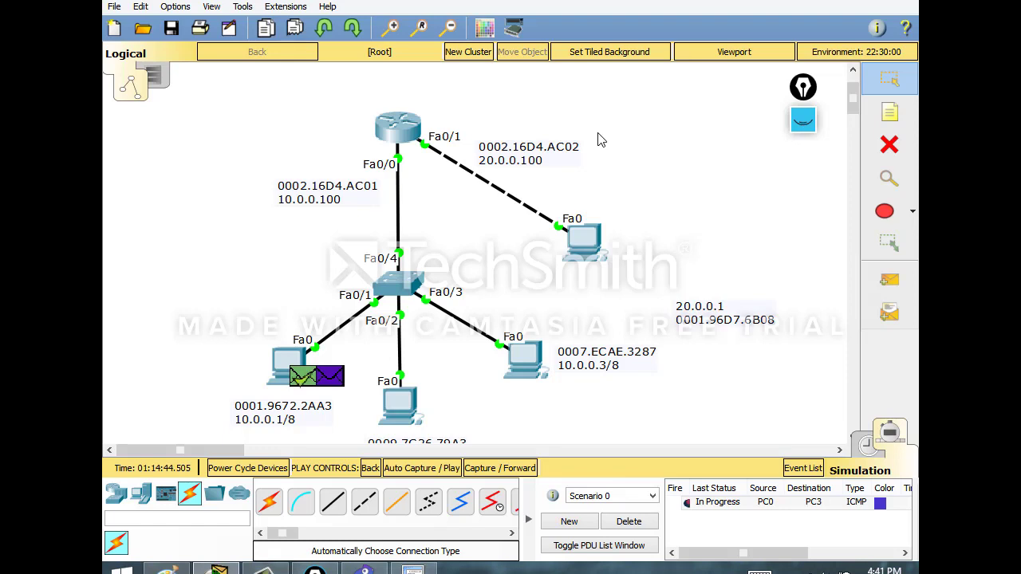
# - Advance the simulation two captures to bring the ICMP packet to the router, and open Router0's ARP PDU information
pyautogui.click(506, 469)
pyautogui.click(514, 467)
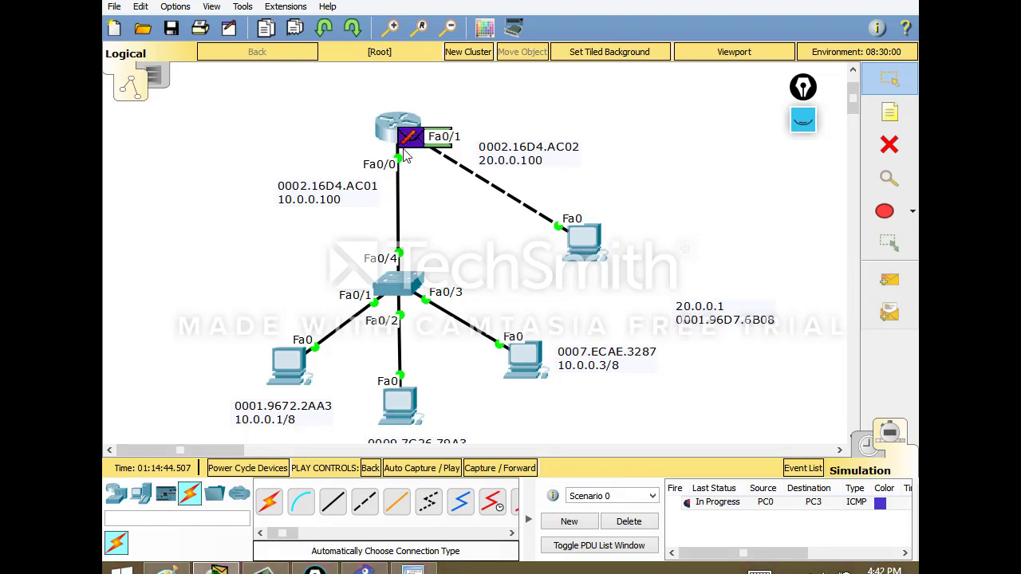
pyautogui.click(441, 136)
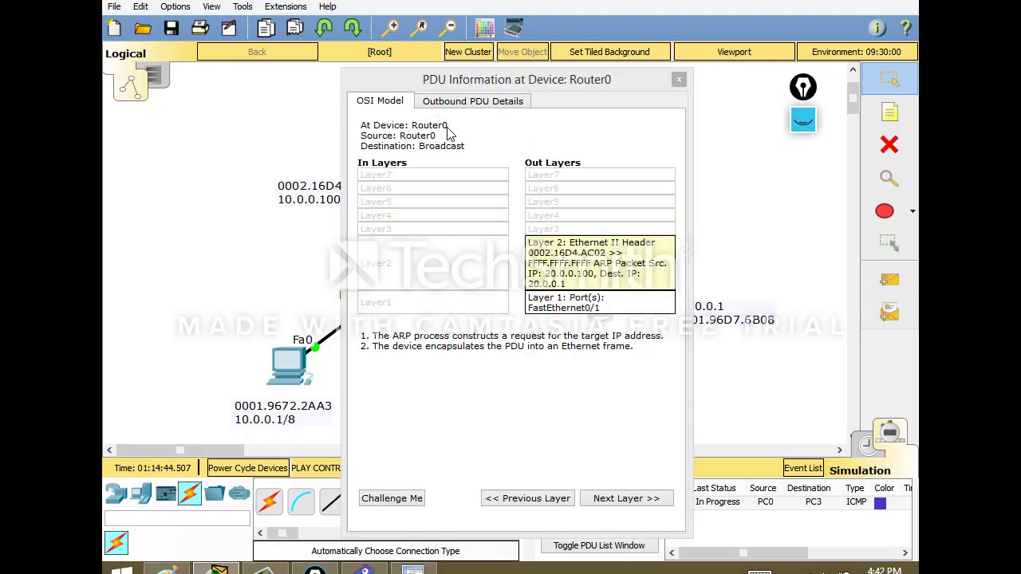